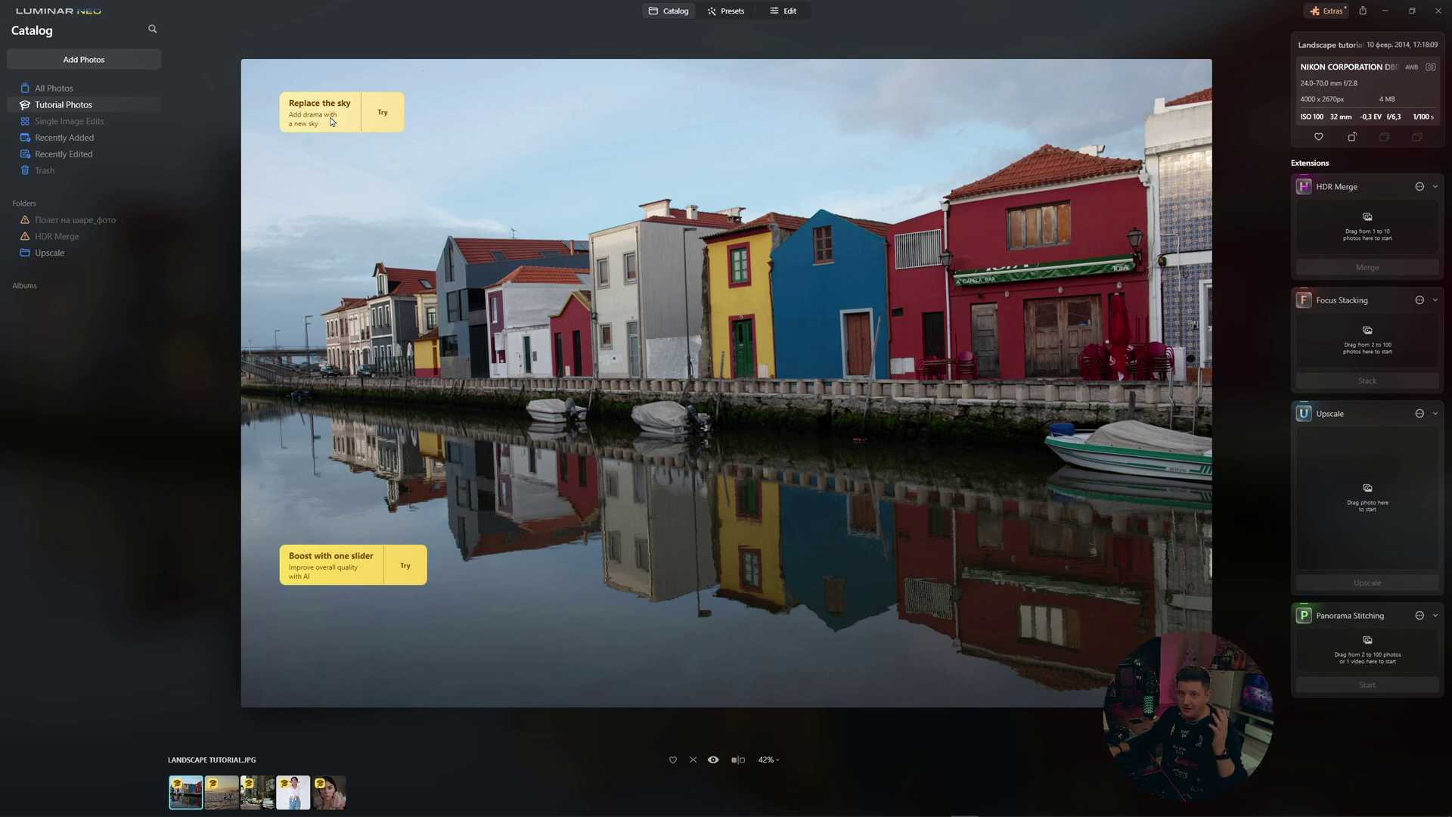
Replace the canal sky, trying galaxy, Sunset Clouds 3 and Sunset 3 before settling on Sunset 1
{"action": "left_click", "coordinate": [331, 121]}
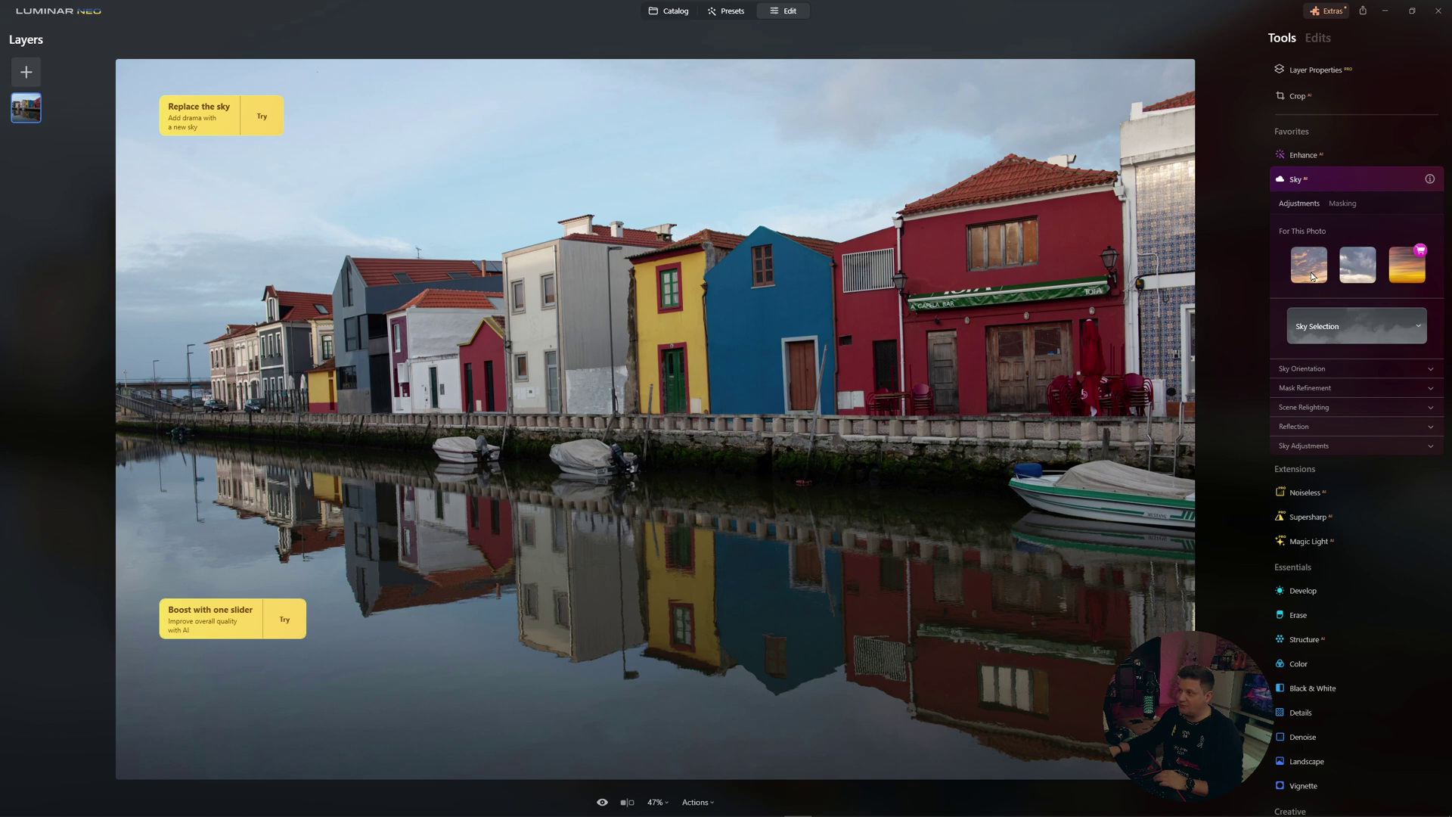
{"action": "left_click", "coordinate": [1312, 277]}
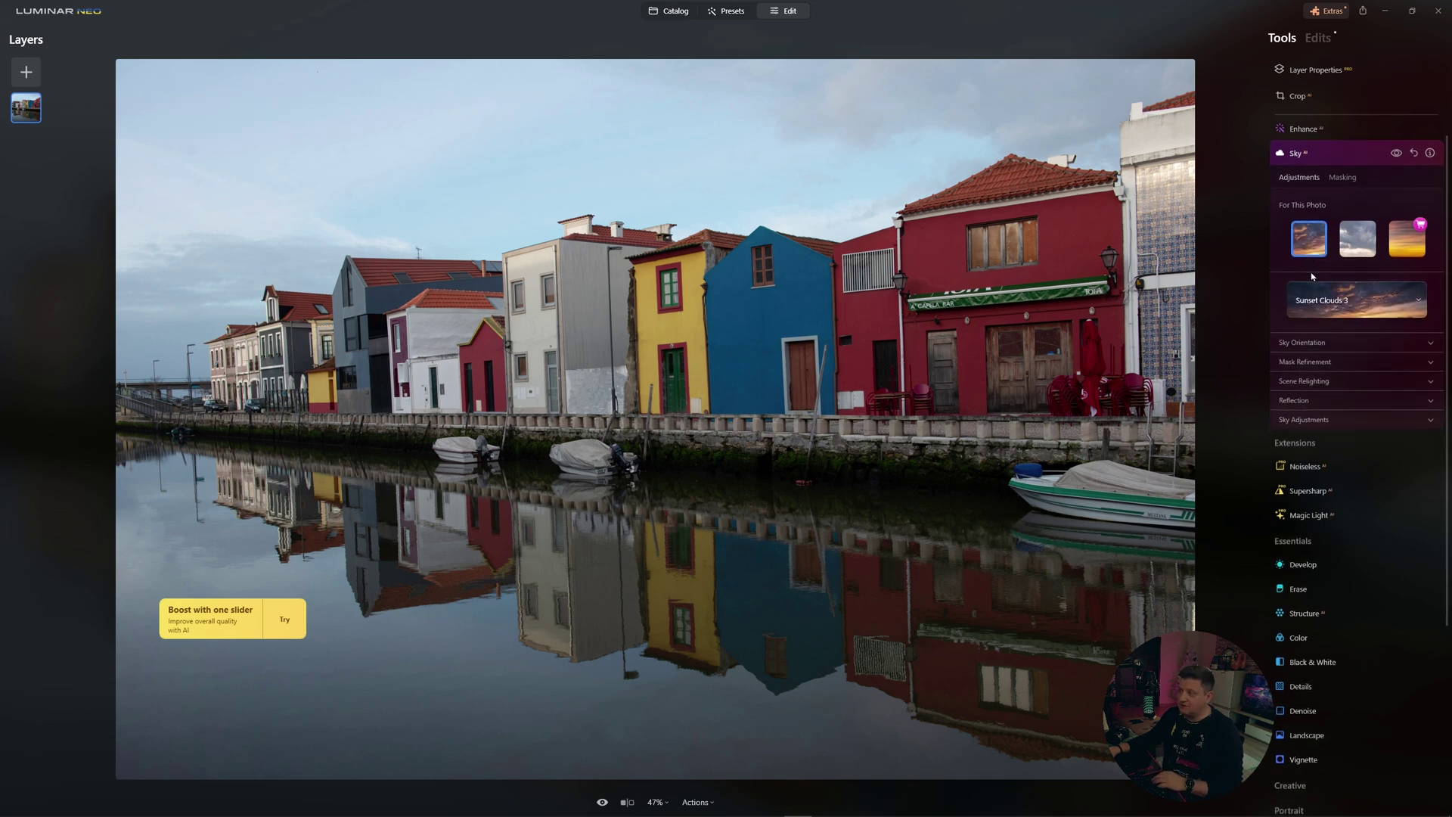
{"action": "left_click", "coordinate": [1332, 301]}
{"action": "left_click", "coordinate": [1317, 371]}
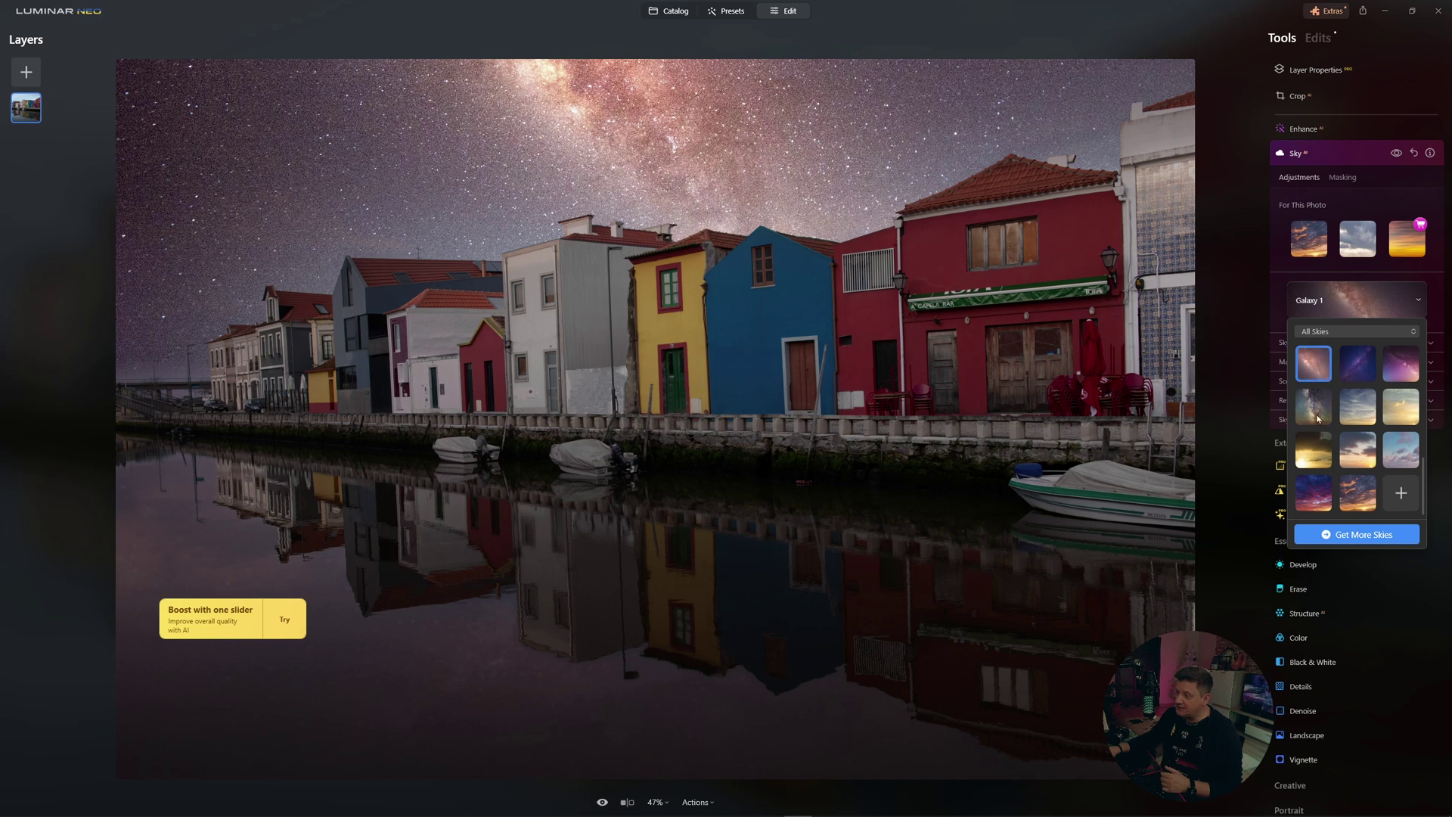
{"action": "left_click", "coordinate": [1358, 496]}
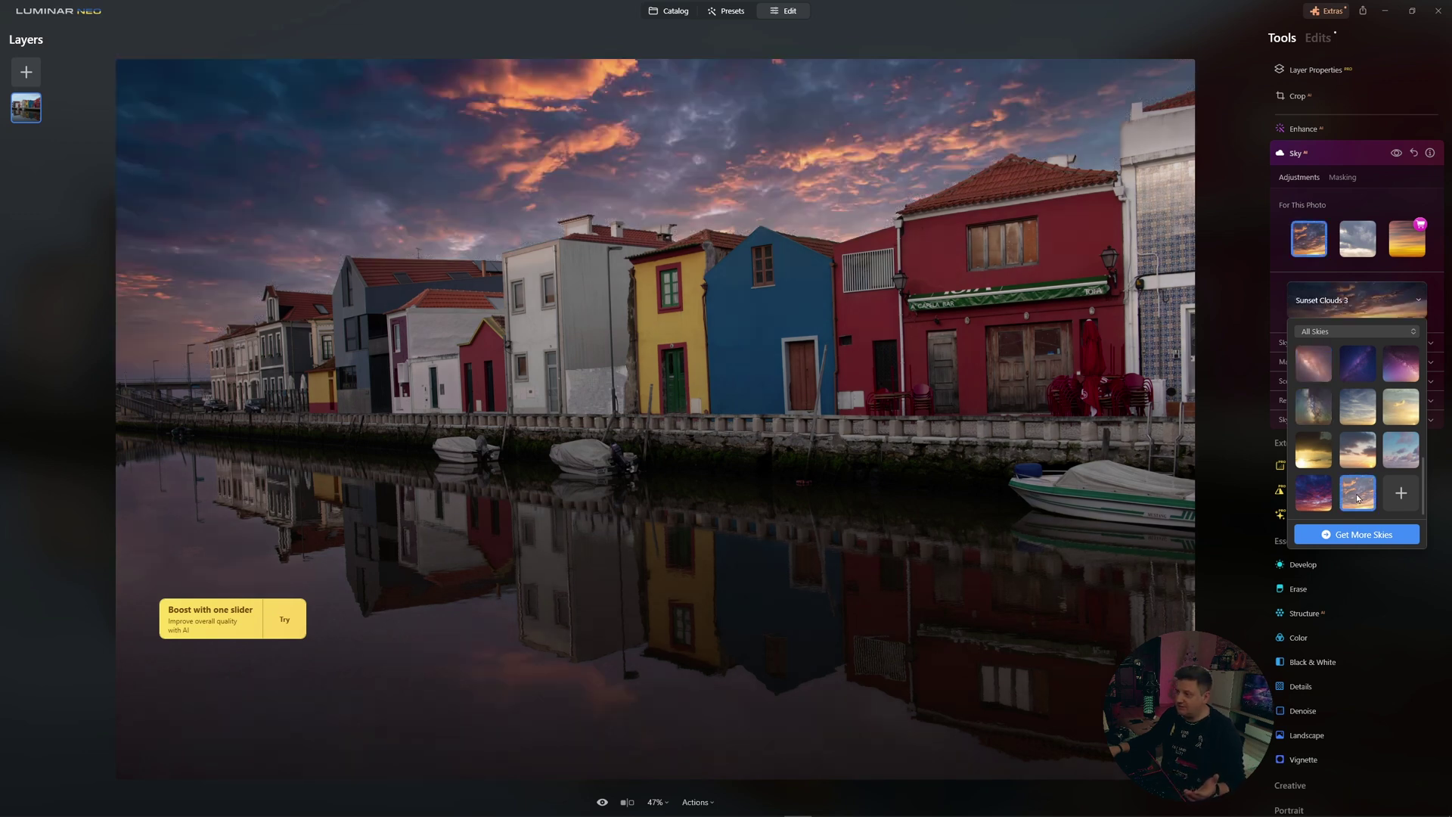
{"action": "left_click", "coordinate": [1321, 462]}
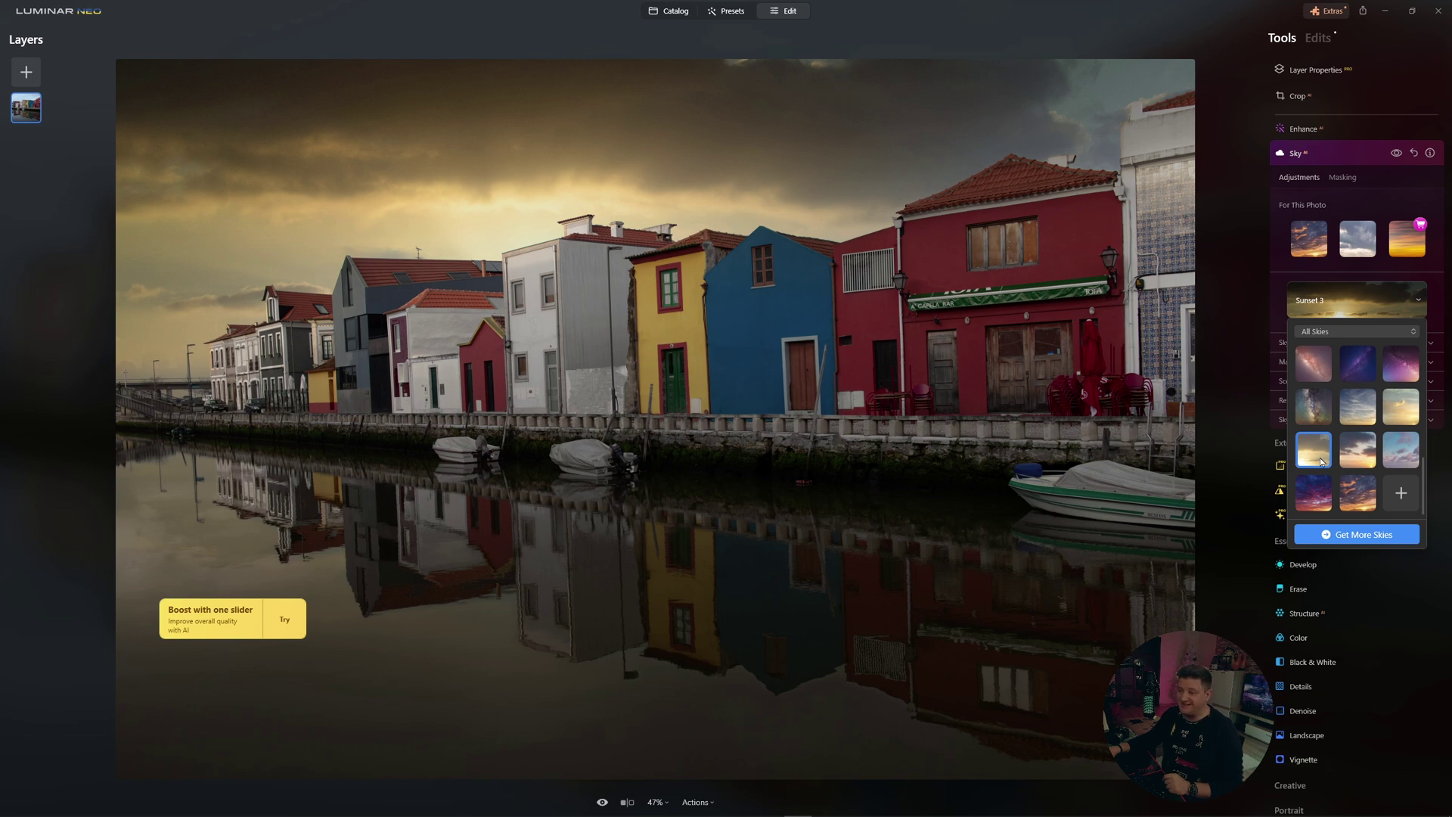
{"action": "left_click", "coordinate": [1367, 409]}
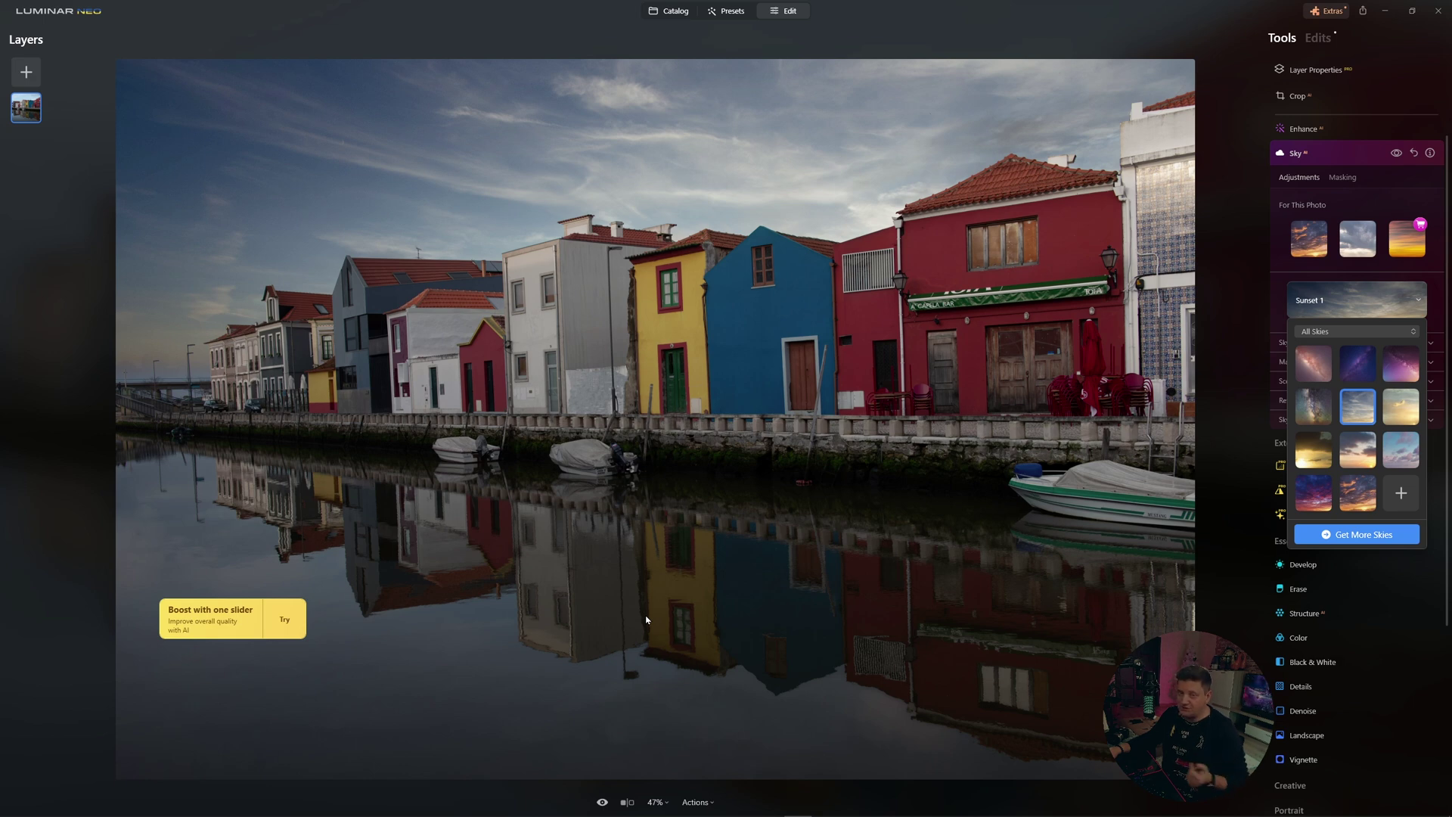
Try Starry Night 2, Sunset 2 and a grey cloudy sky, apply Dramatic Sunset 4, and expand Enhance AI
{"action": "left_click", "coordinate": [1316, 413]}
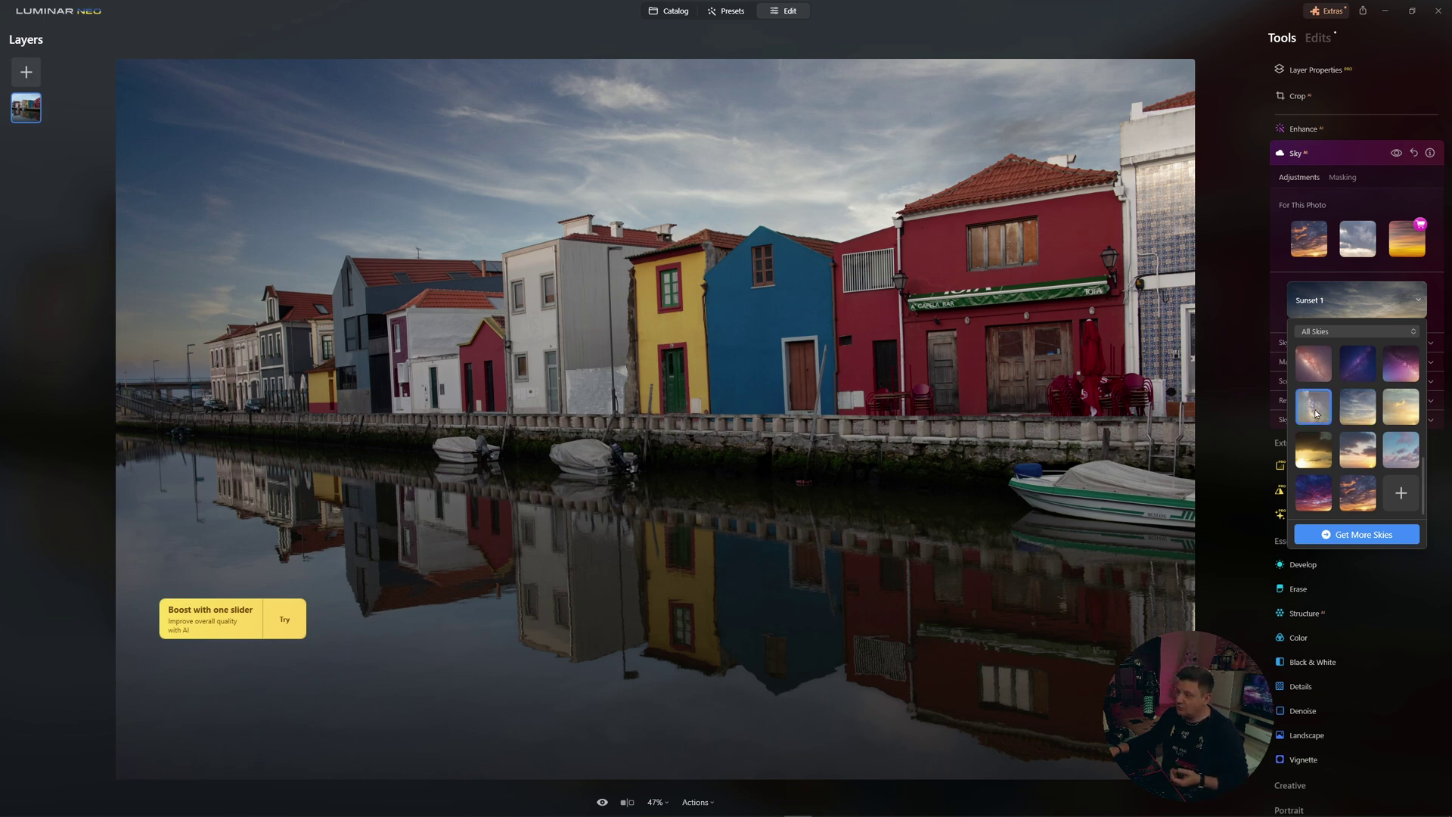
{"action": "left_click", "coordinate": [1398, 415]}
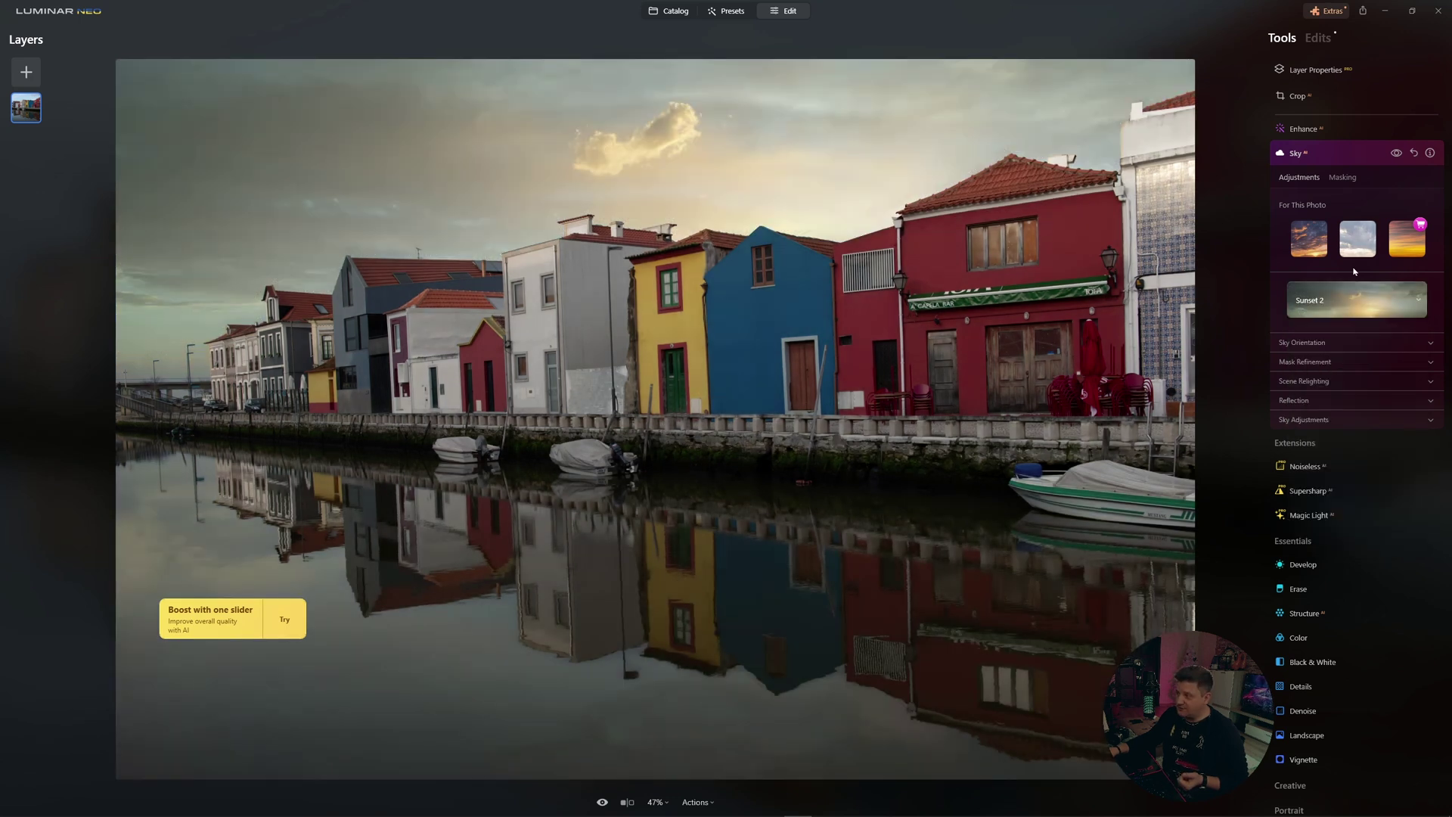
{"action": "left_click", "coordinate": [1409, 306]}
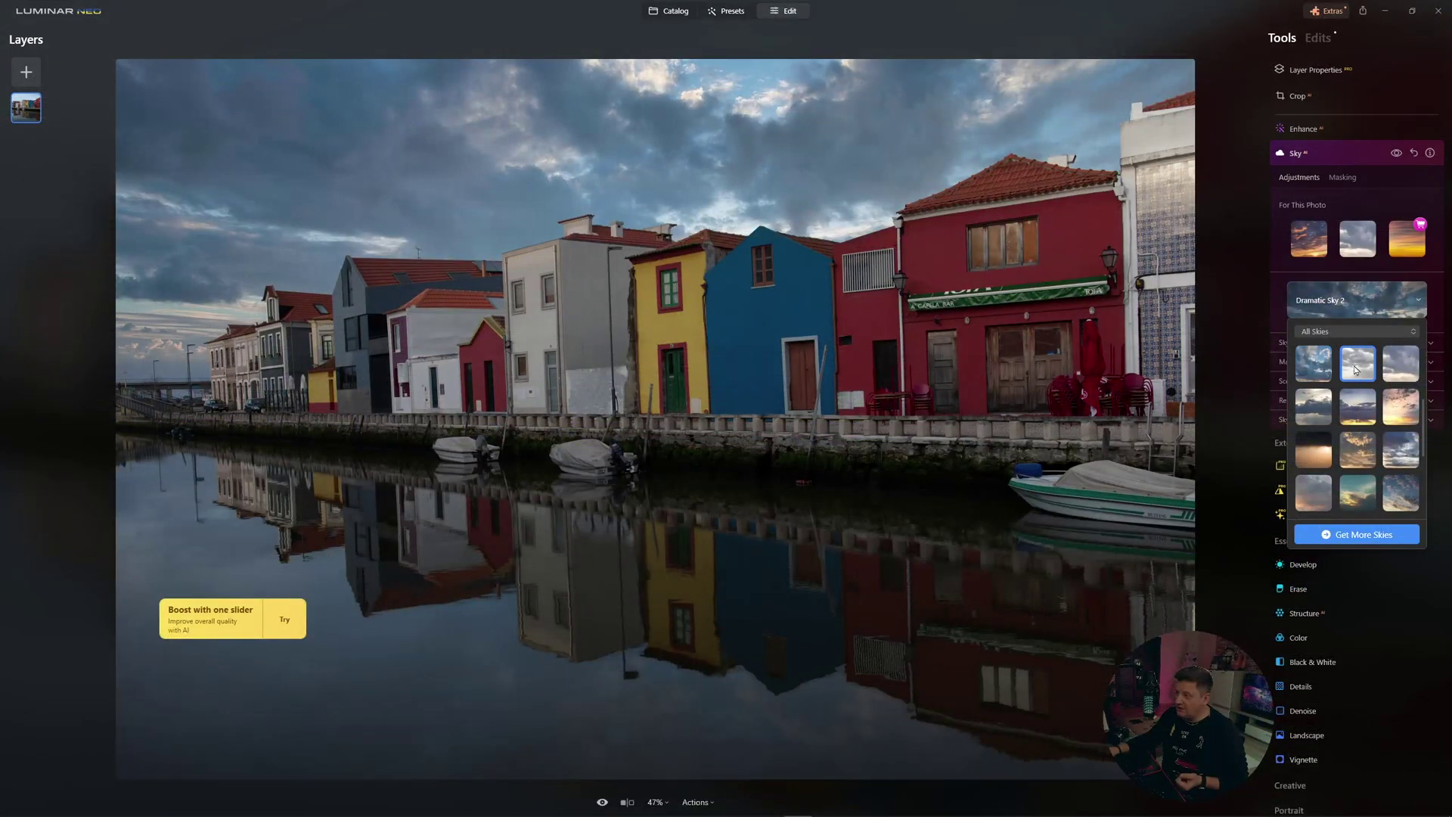
{"action": "left_click", "coordinate": [1356, 367]}
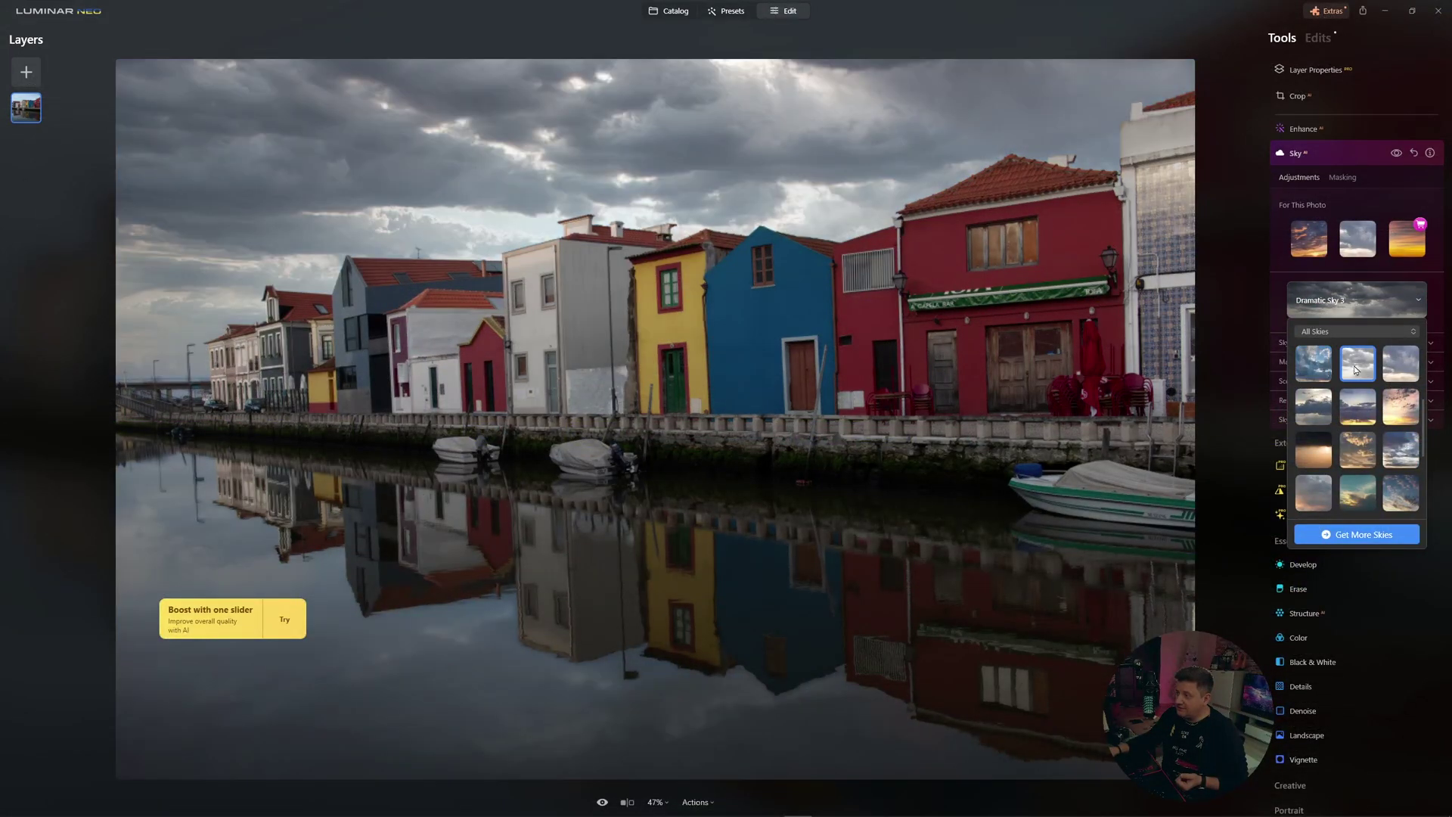
{"action": "left_click", "coordinate": [1401, 363]}
{"action": "left_click", "coordinate": [1407, 454]}
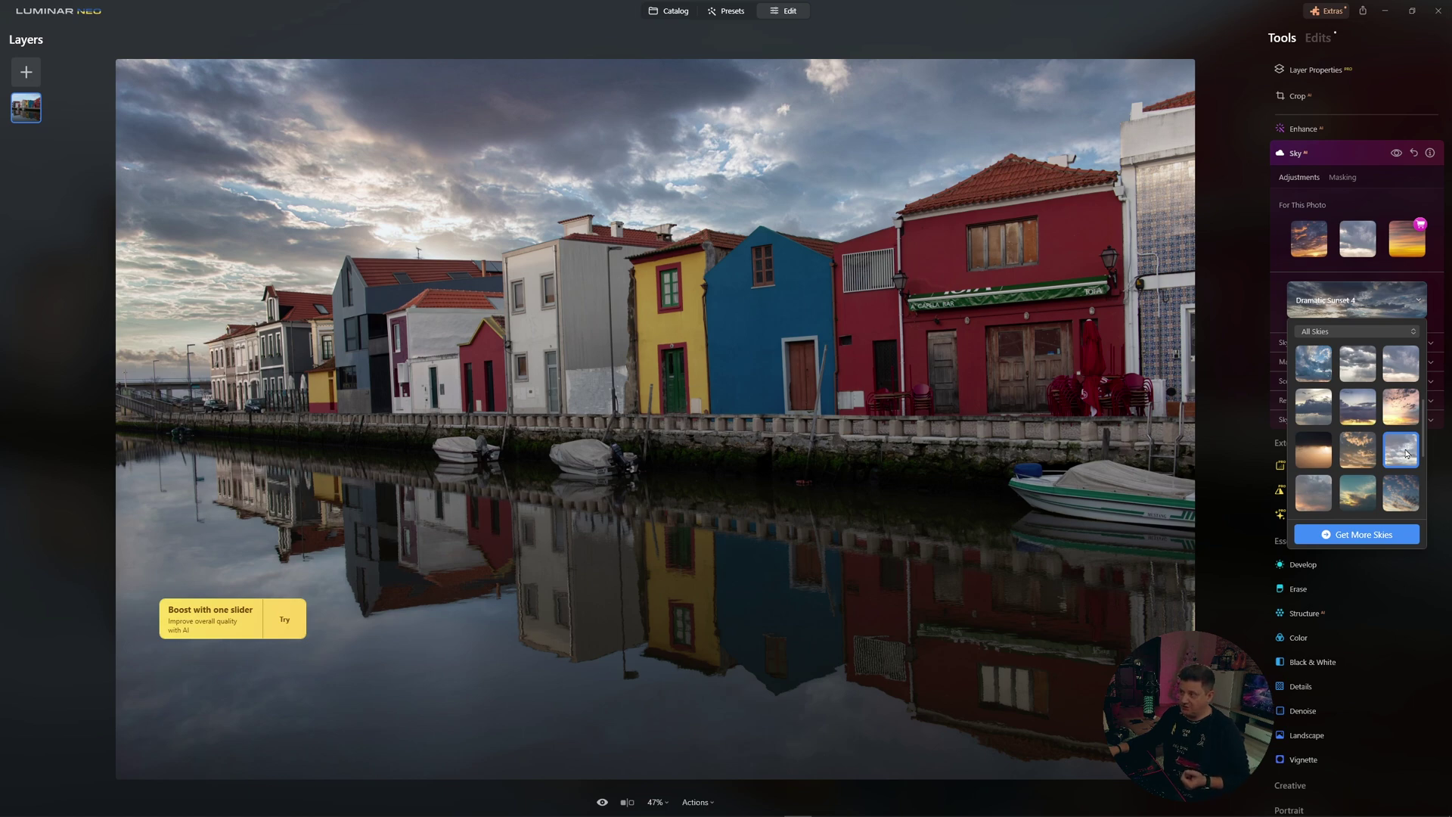
{"action": "left_click", "coordinate": [1406, 453]}
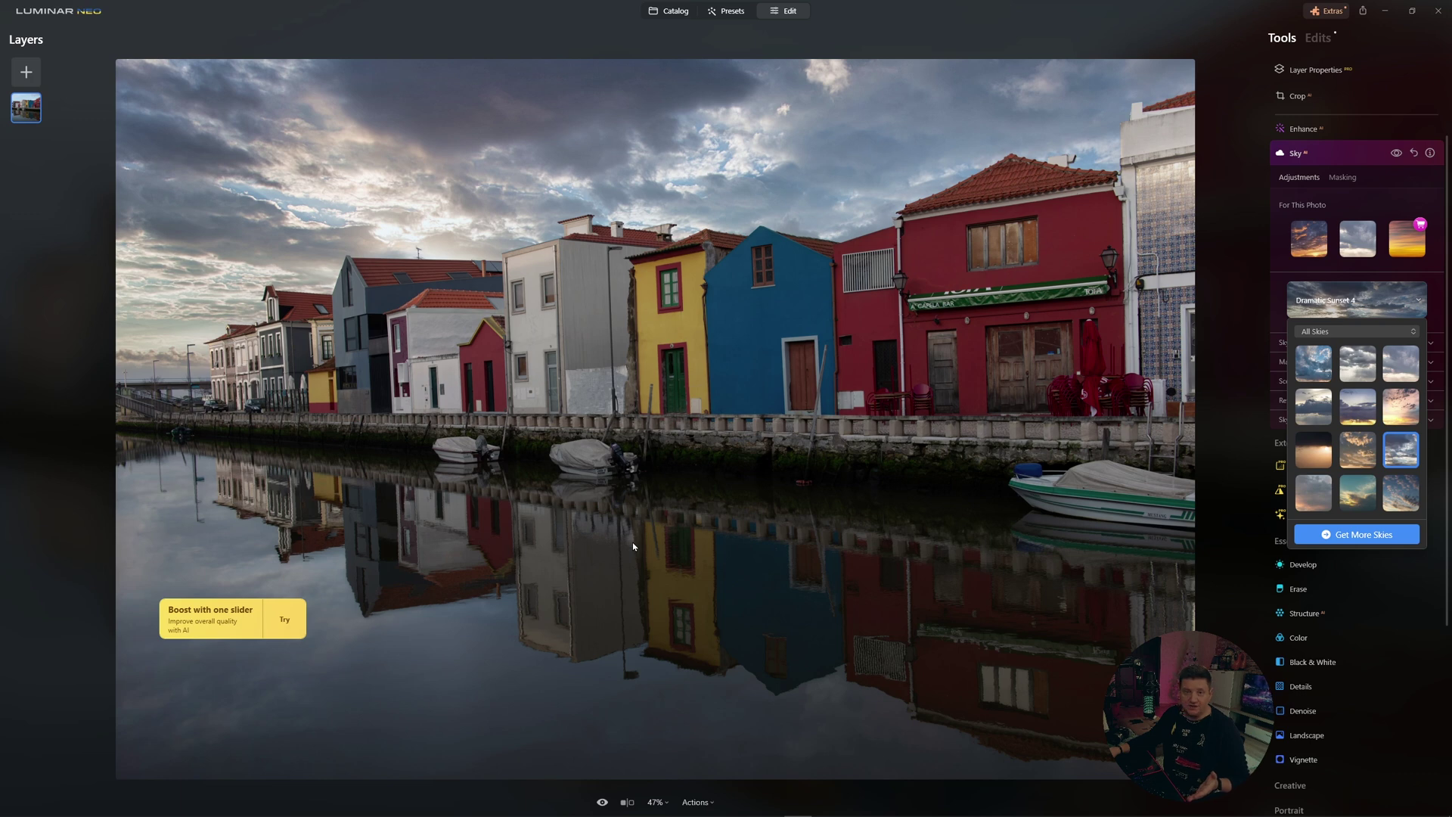
{"action": "left_click", "coordinate": [224, 627]}
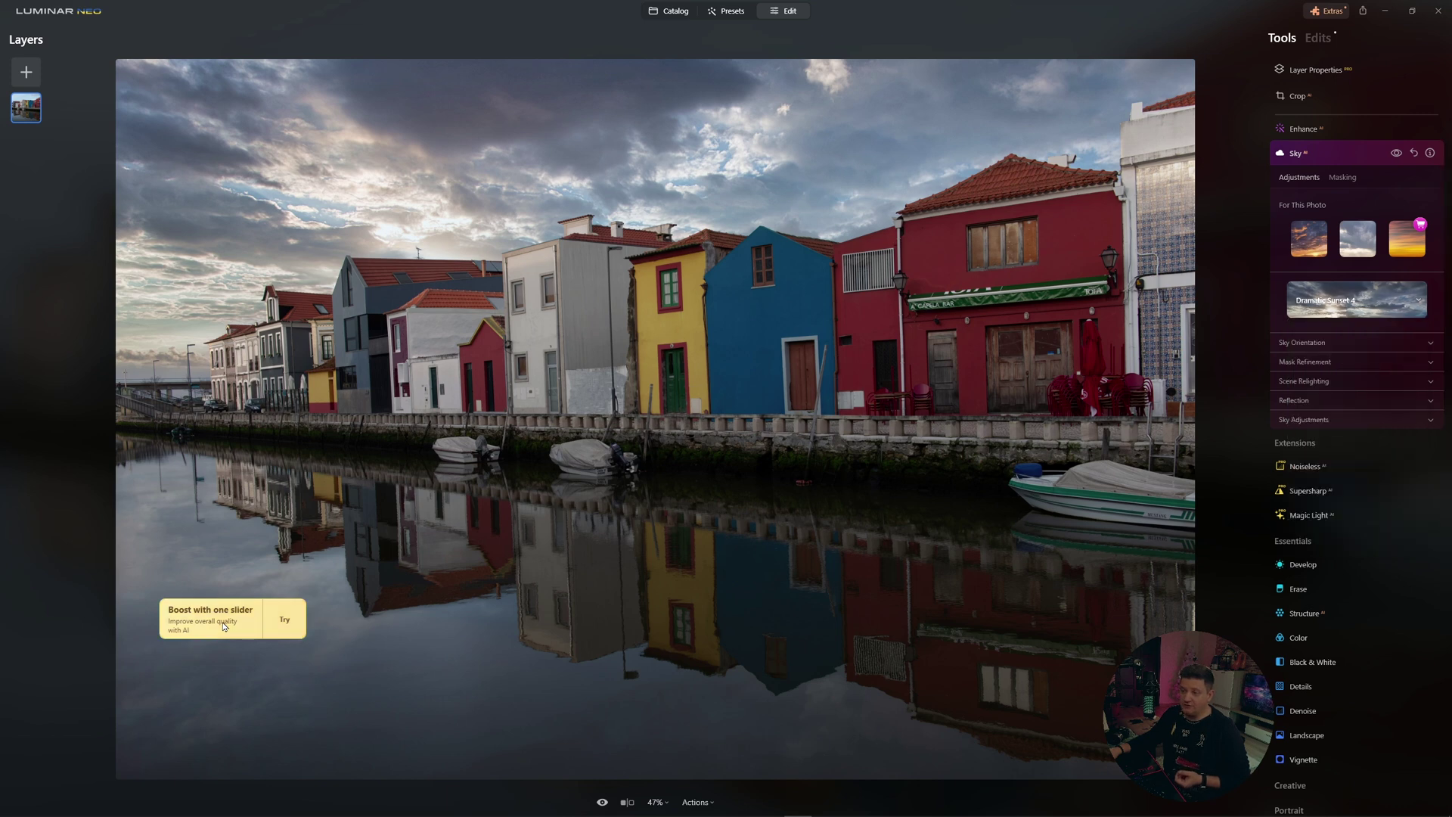
{"action": "left_click", "coordinate": [1303, 129]}
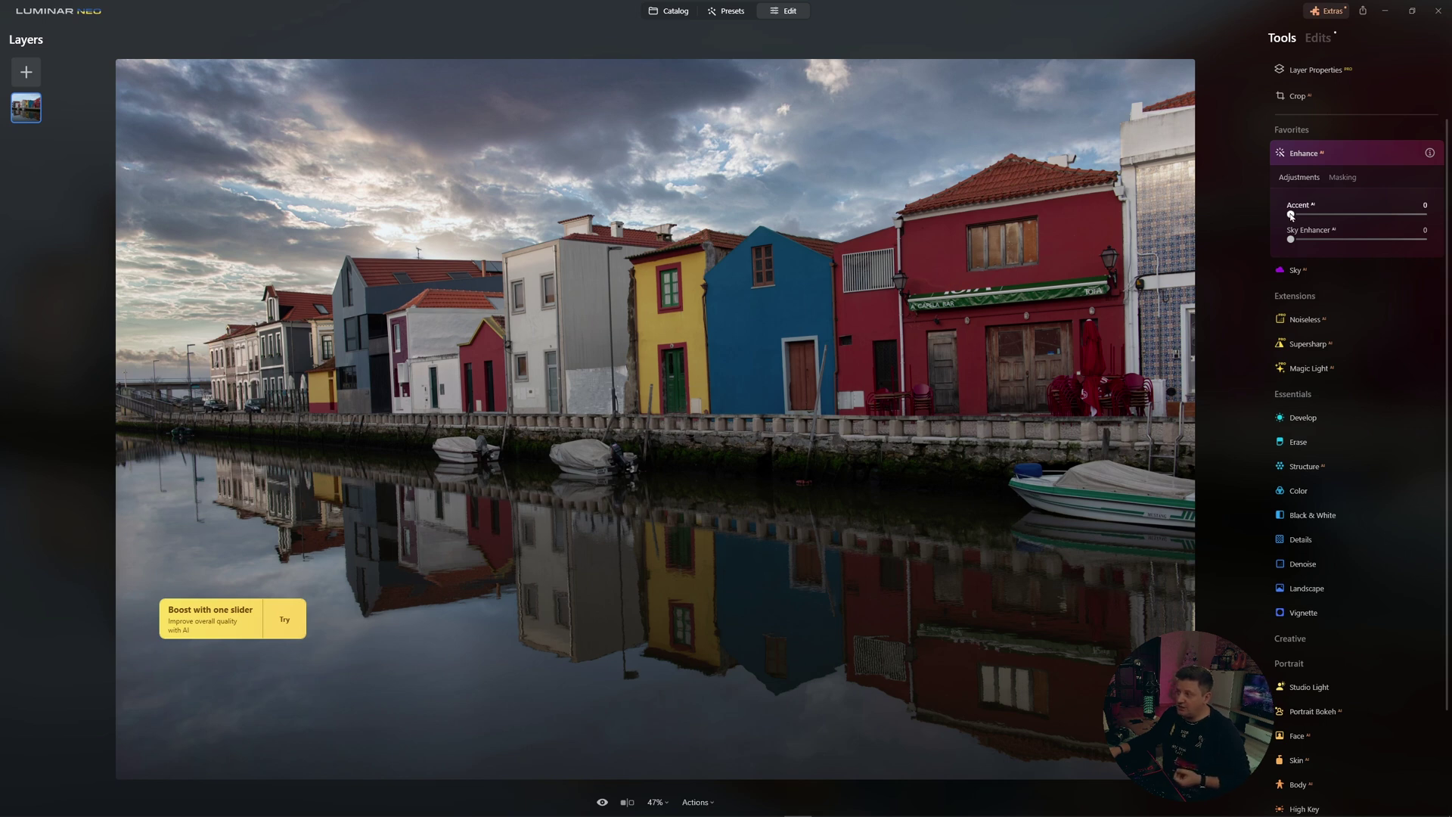
In Enhance AI, raise Accent to about 71 and Sky Enhancer to about 76
{"action": "left_click_drag", "start_coordinate": [1292, 215], "coordinate": [1382, 218]}
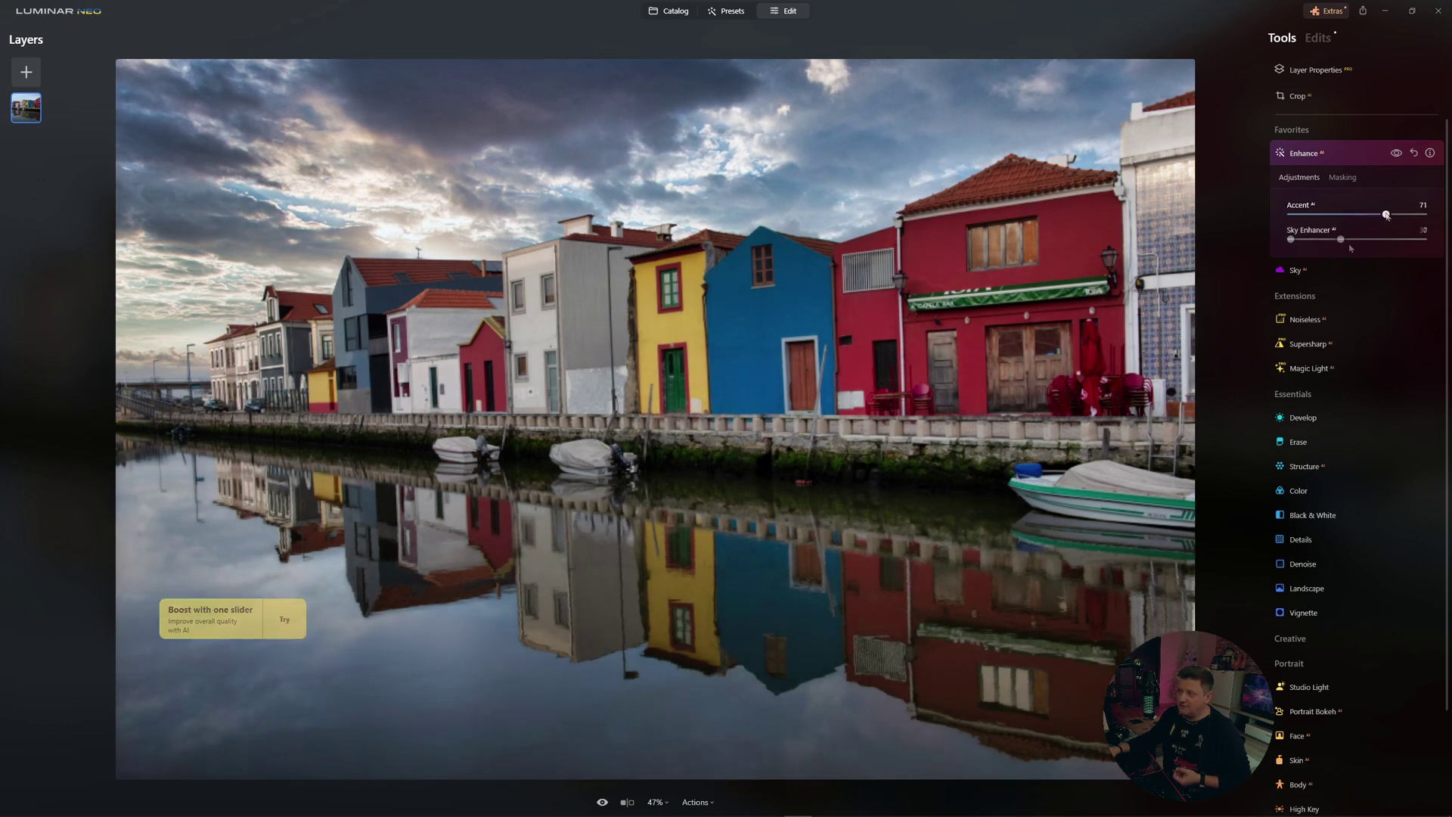
{"action": "left_click_drag", "start_coordinate": [1291, 239], "coordinate": [1377, 239]}
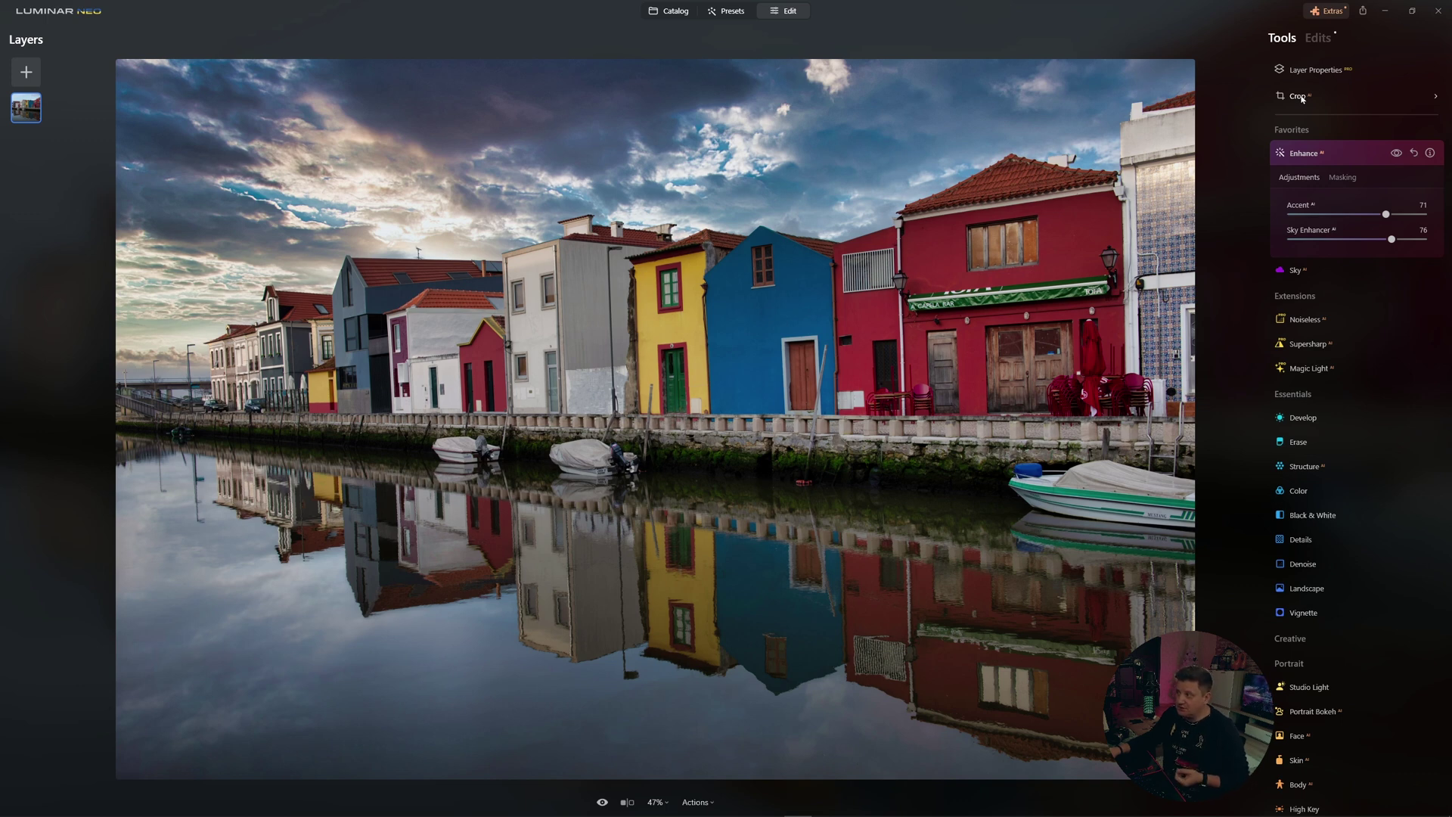
Level the horizon slightly, apply the AI Composition crop, and compare before and after
{"action": "left_click", "coordinate": [1298, 97]}
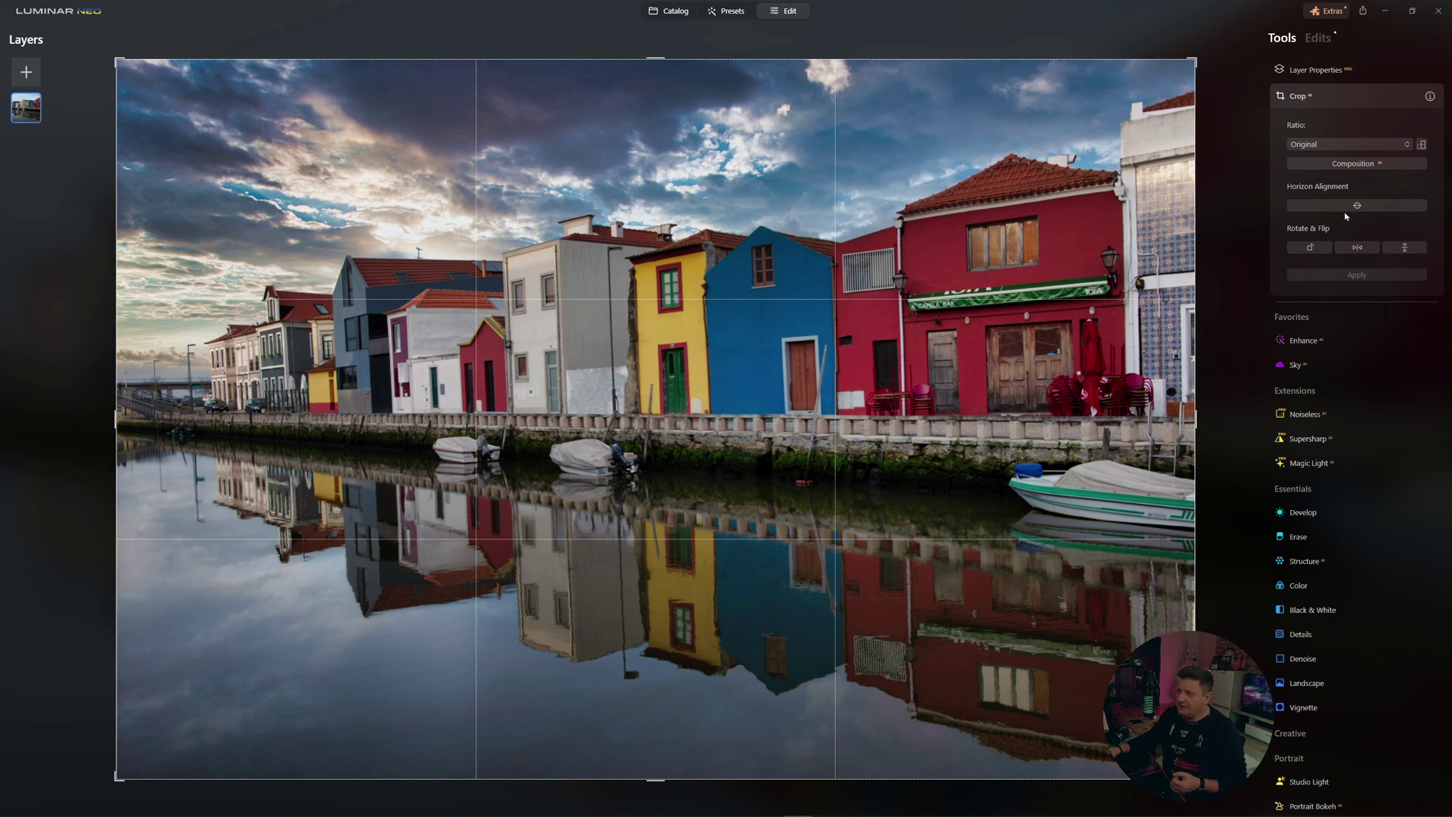
{"action": "left_click_drag", "start_coordinate": [1358, 206], "coordinate": [1362, 209]}
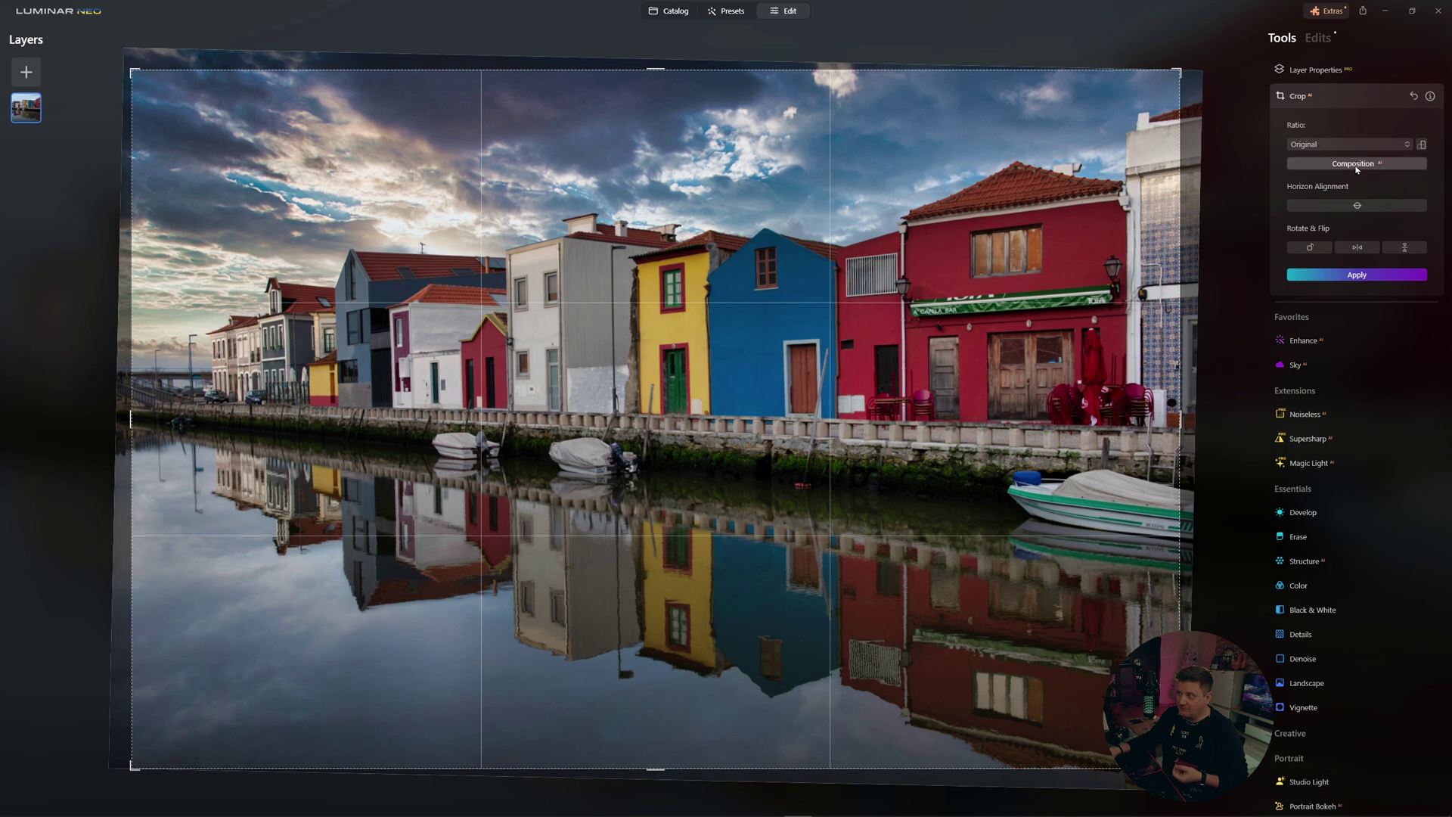
{"action": "left_click", "coordinate": [1358, 168]}
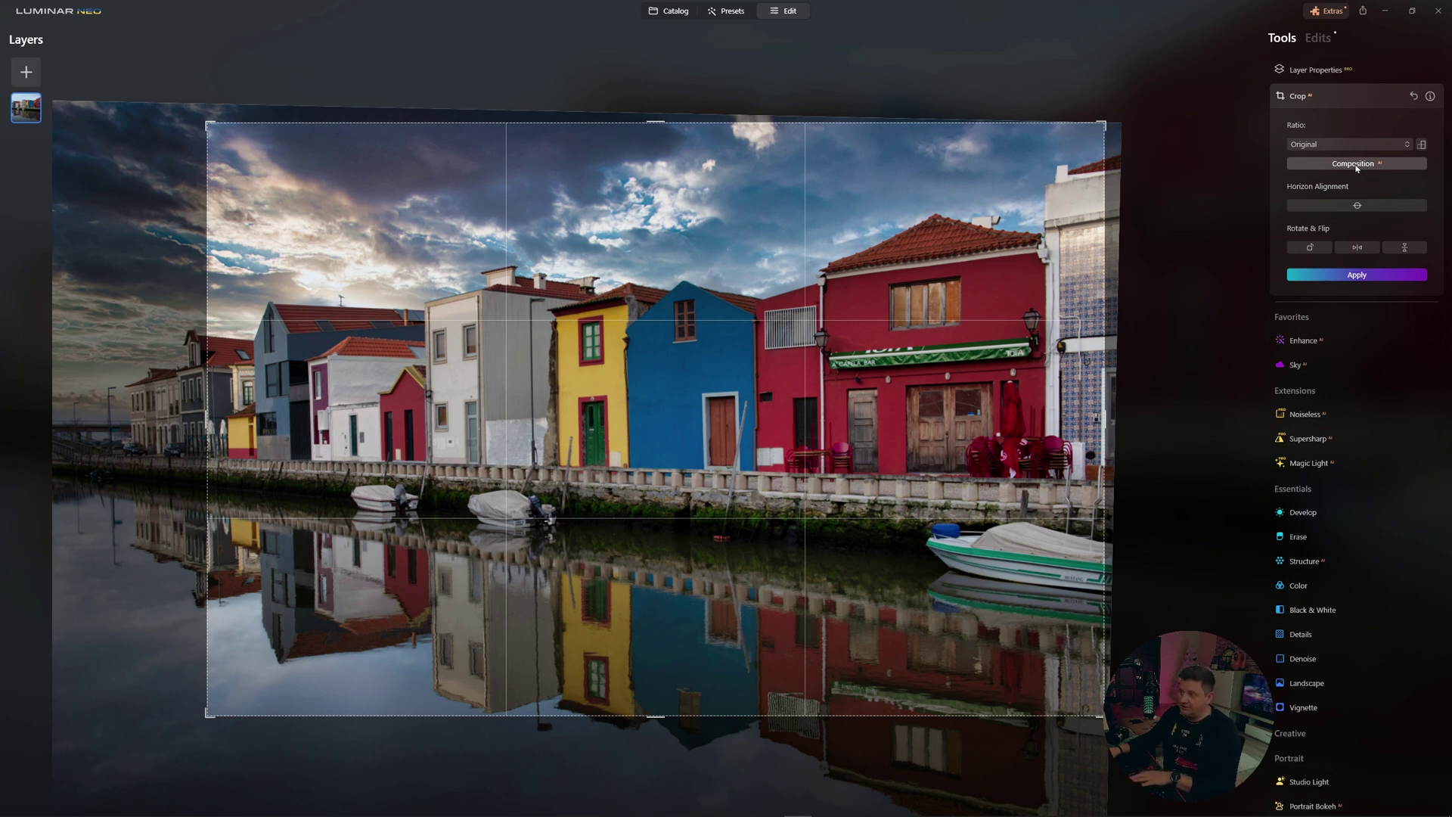
{"action": "left_click", "coordinate": [1357, 274]}
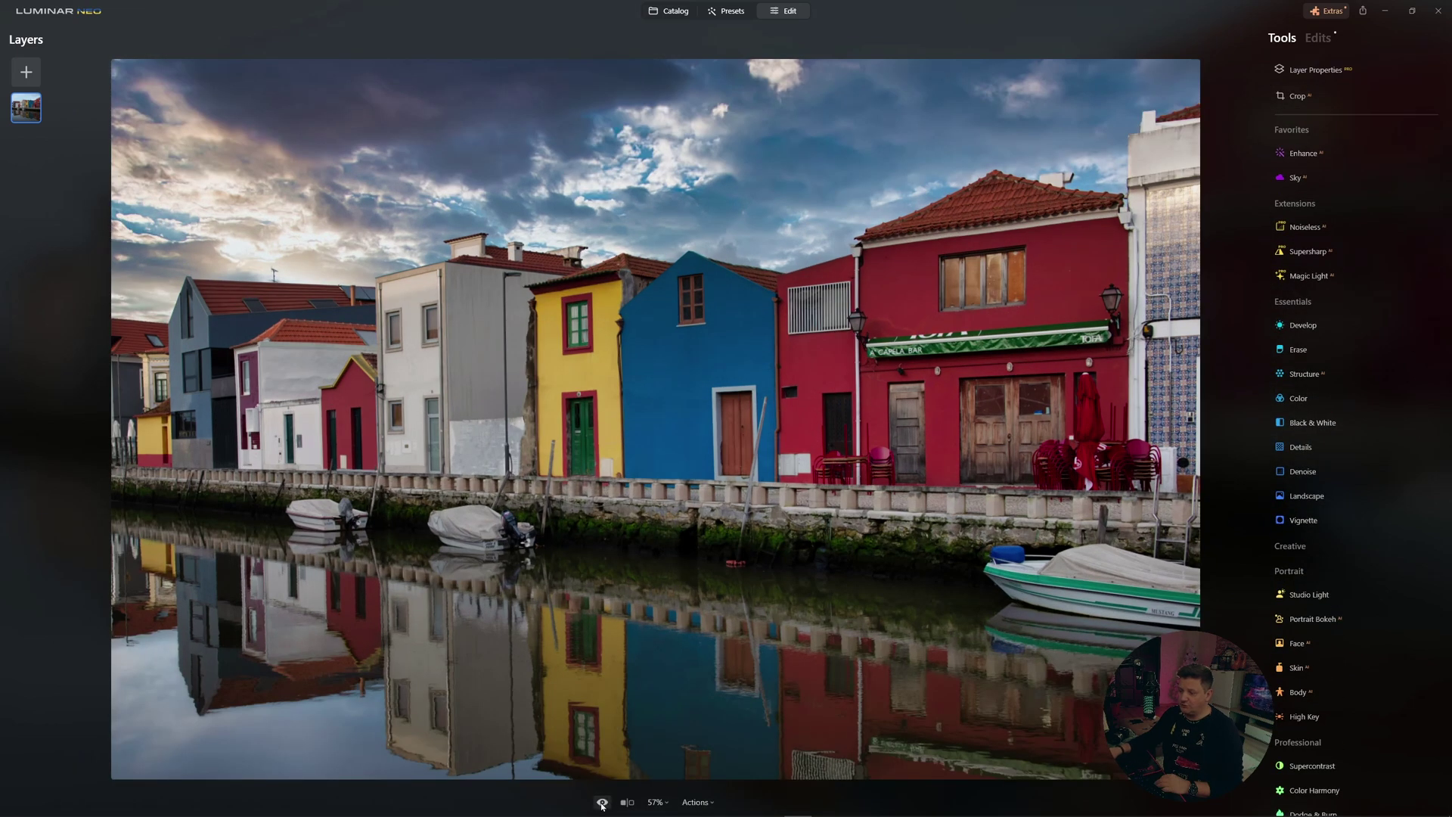
{"action": "left_click", "coordinate": [602, 804]}
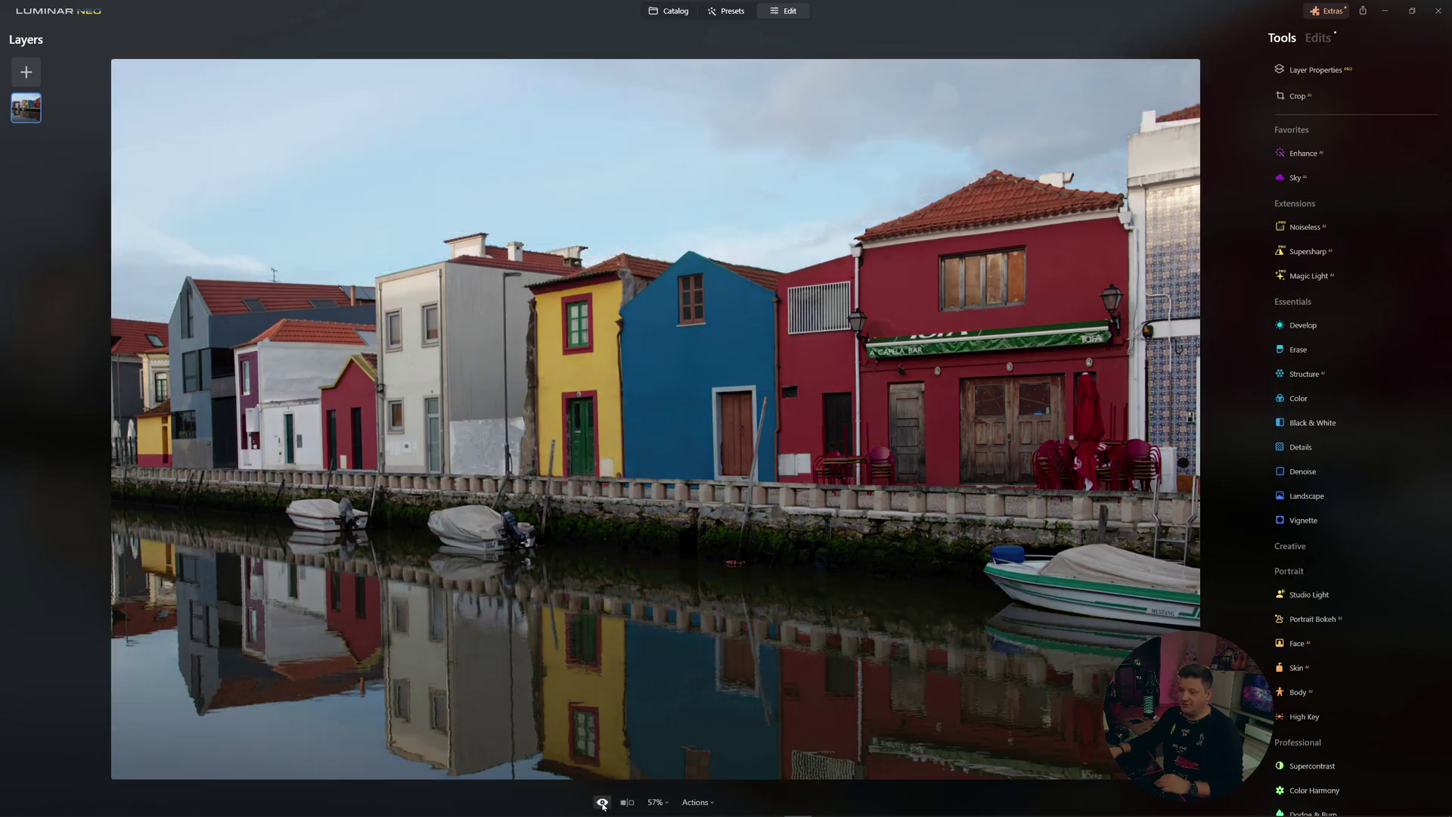
{"action": "left_click", "coordinate": [603, 803]}
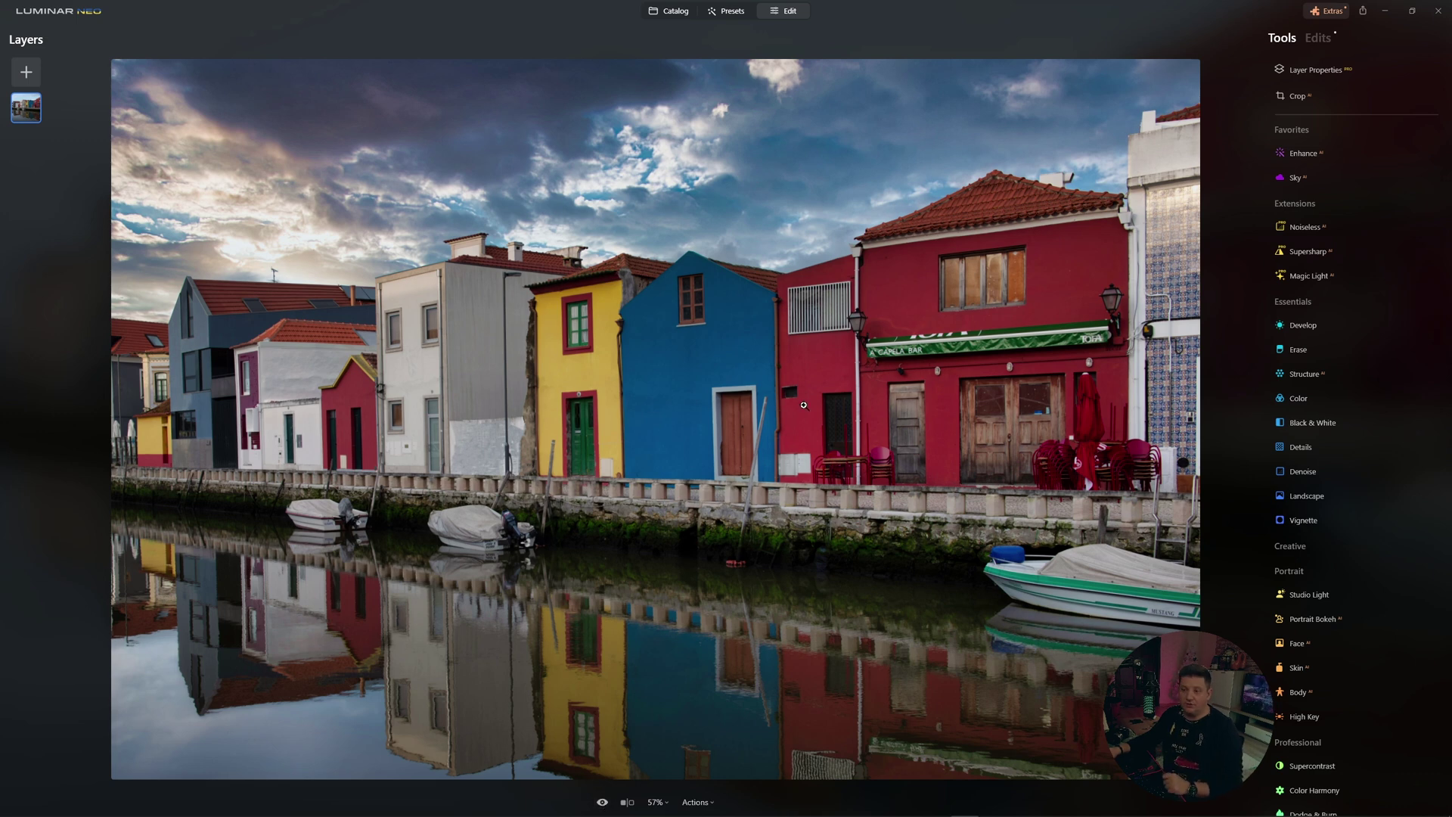
Switch to the Catalog and open the sunset beach photo with swimmers in the surf
{"action": "left_click", "coordinate": [675, 12]}
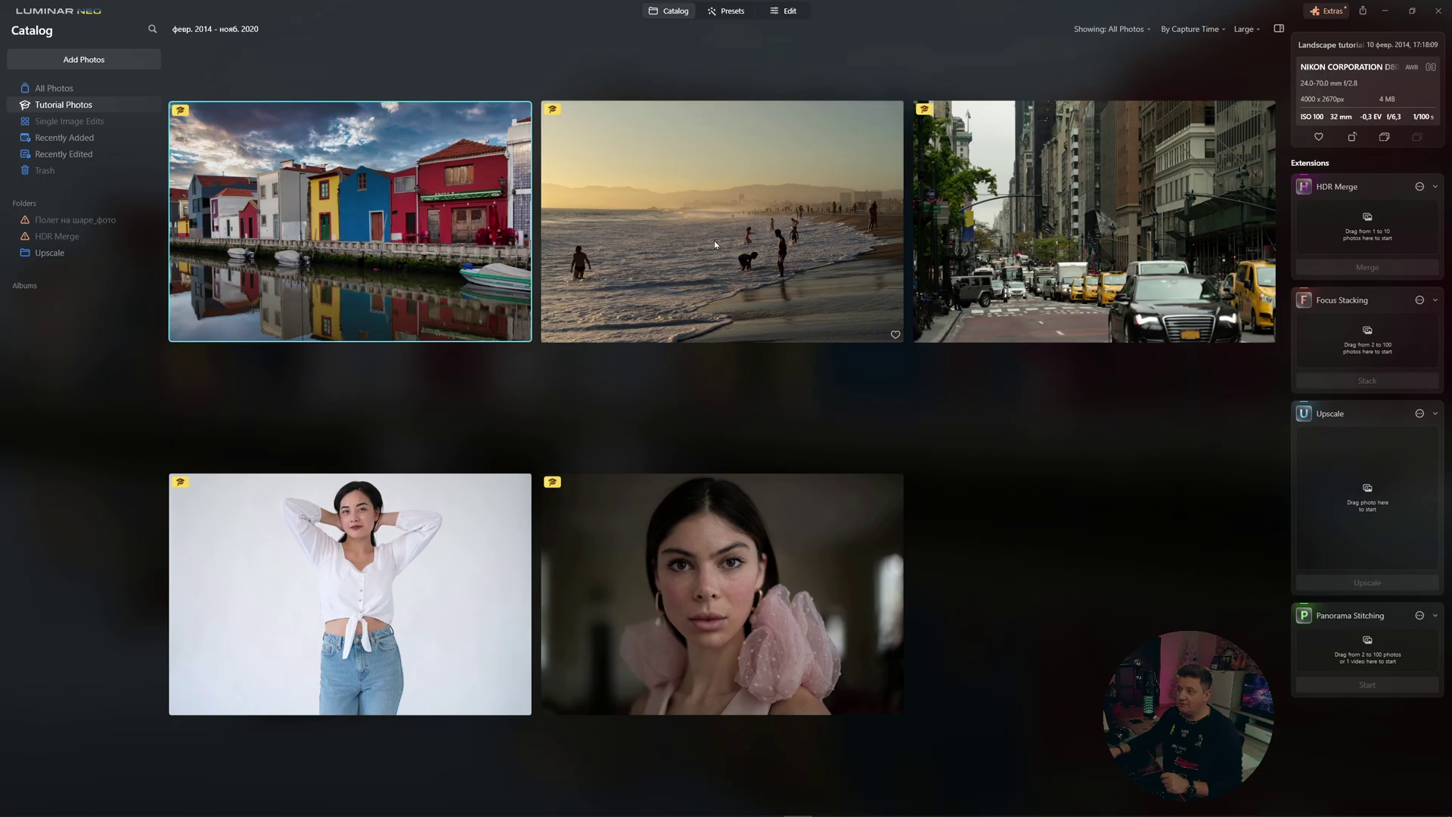
{"action": "double_click", "coordinate": [714, 239]}
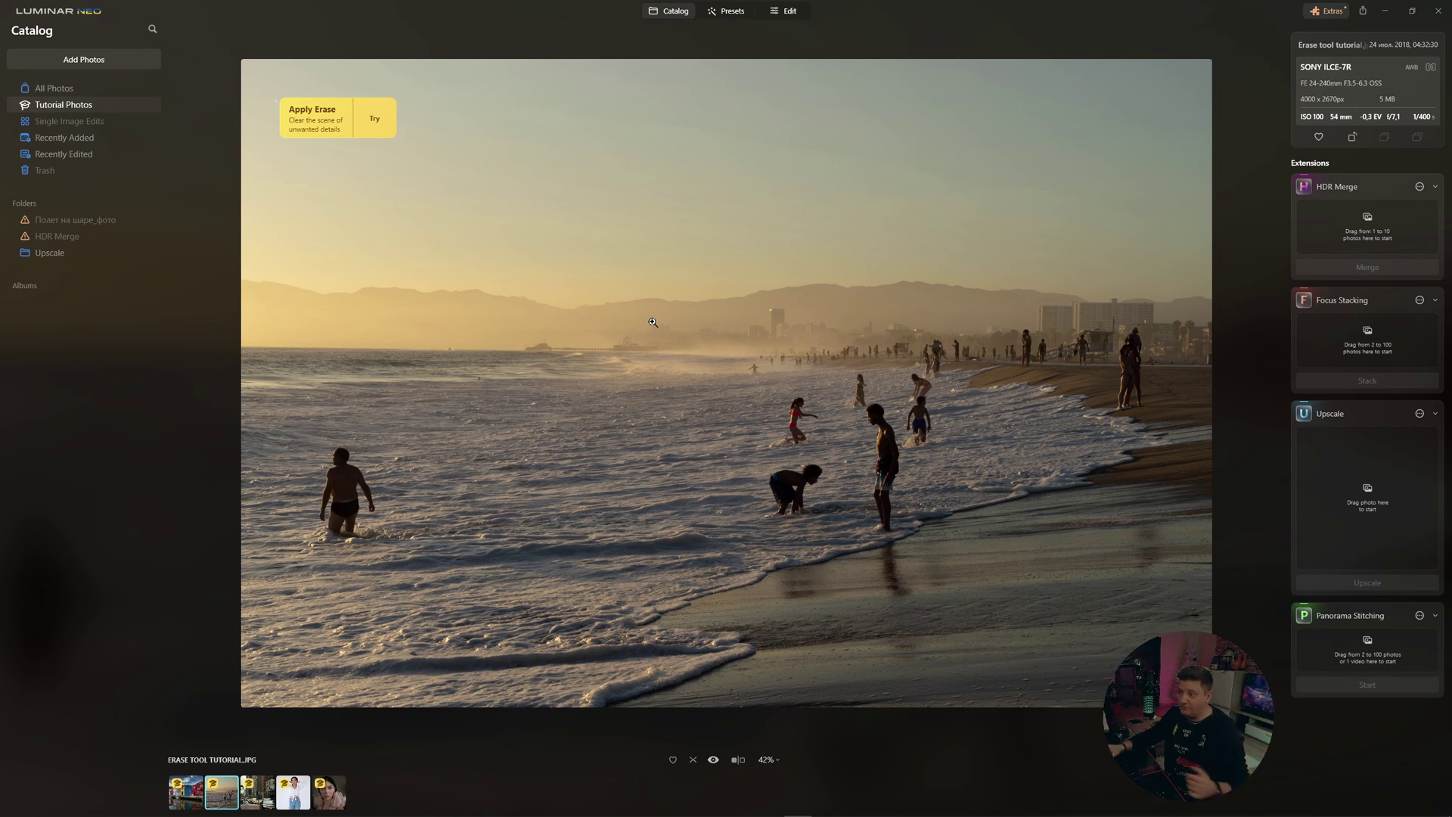
Erase the wading man, crouching child, standing man and small figure from the surf with an enlarged brush
{"action": "left_click", "coordinate": [314, 123]}
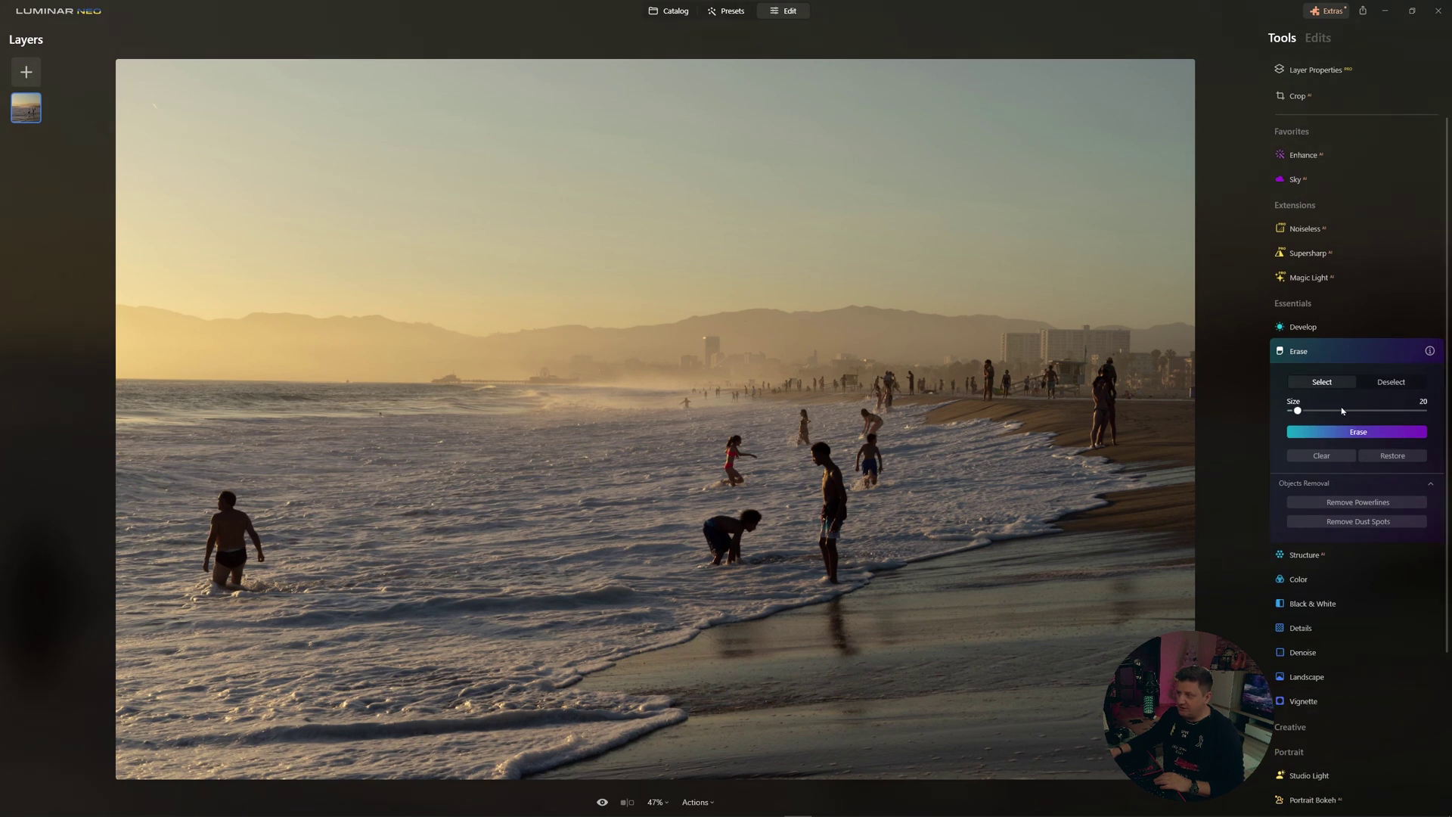
{"action": "left_click_drag", "start_coordinate": [1299, 411], "coordinate": [1326, 412]}
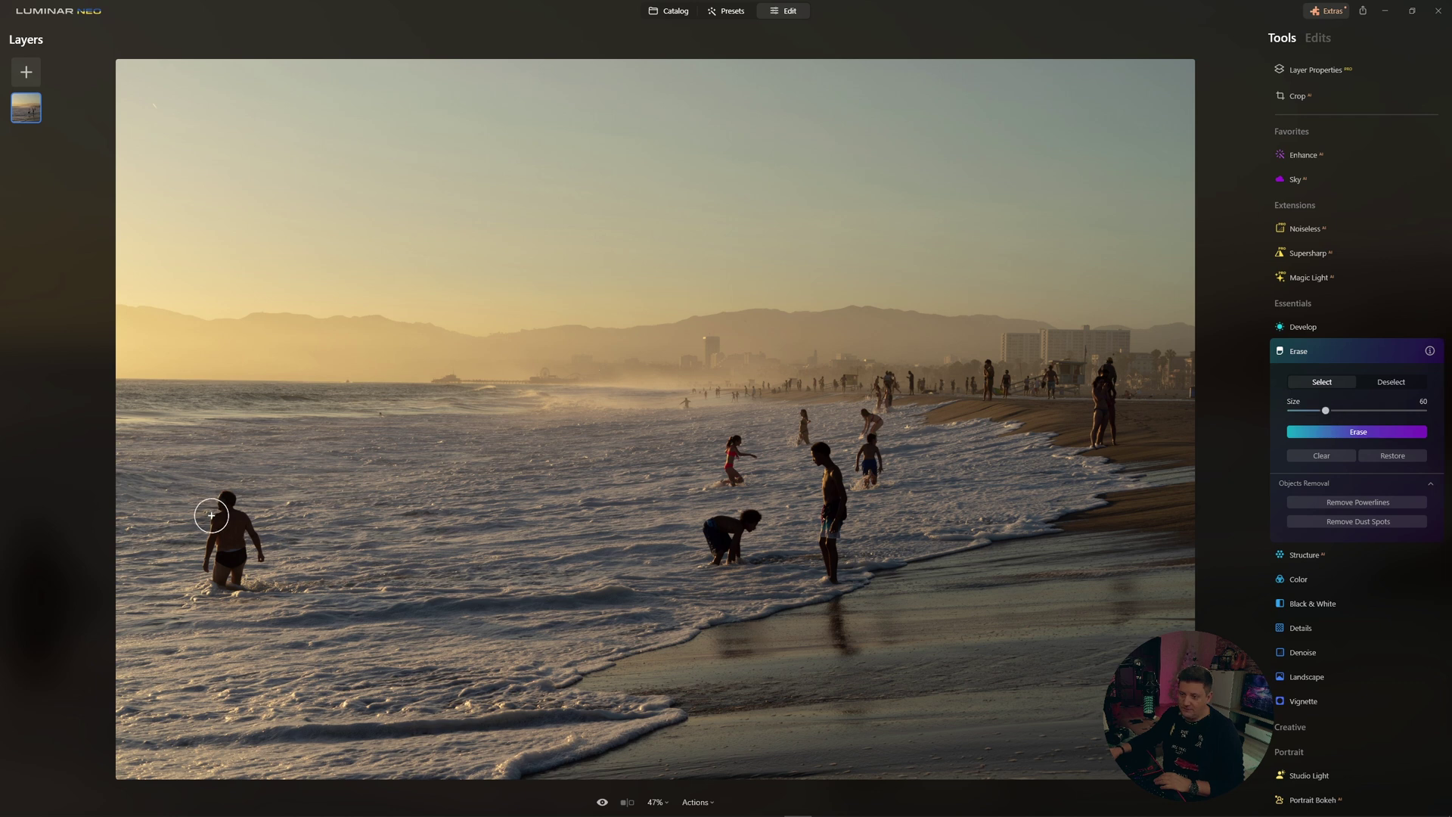
{"action": "mouse_move", "coordinate": [233, 501]}
{"action": "left_mouse_down"}
{"action": "mouse_move", "coordinate": [215, 529]}
{"action": "mouse_move", "coordinate": [232, 563]}
{"action": "left_mouse_up"}
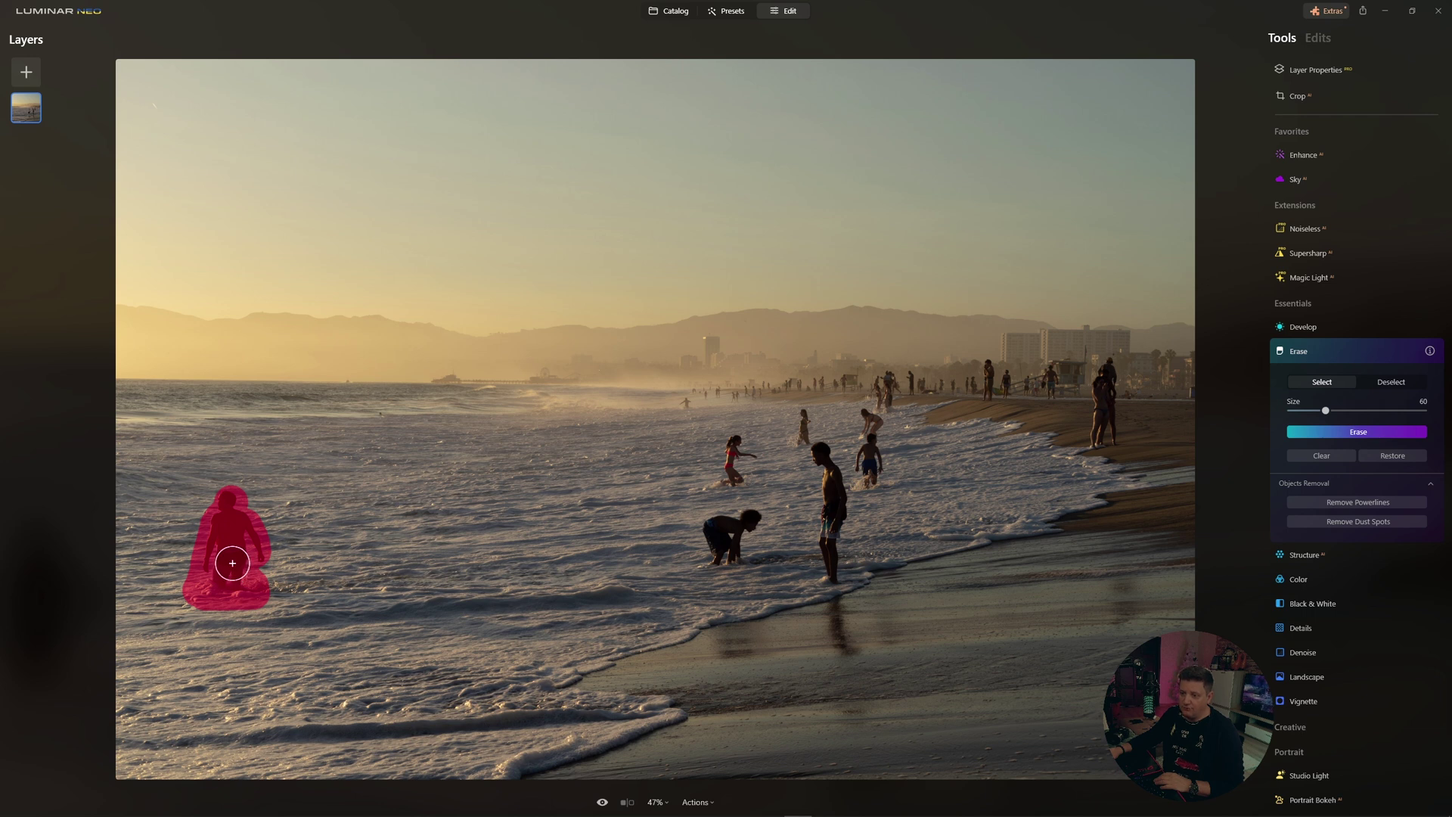
{"action": "left_click_drag", "start_coordinate": [737, 444], "coordinate": [711, 564]}
{"action": "key", "text": "bracketleft"}
{"action": "key", "text": "bracketleft"}
{"action": "key", "text": "bracketleft"}
{"action": "mouse_move", "coordinate": [823, 453]}
{"action": "left_mouse_down"}
{"action": "mouse_move", "coordinate": [826, 543]}
{"action": "mouse_move", "coordinate": [836, 502]}
{"action": "mouse_move", "coordinate": [824, 577]}
{"action": "mouse_move", "coordinate": [834, 568]}
{"action": "left_mouse_up"}
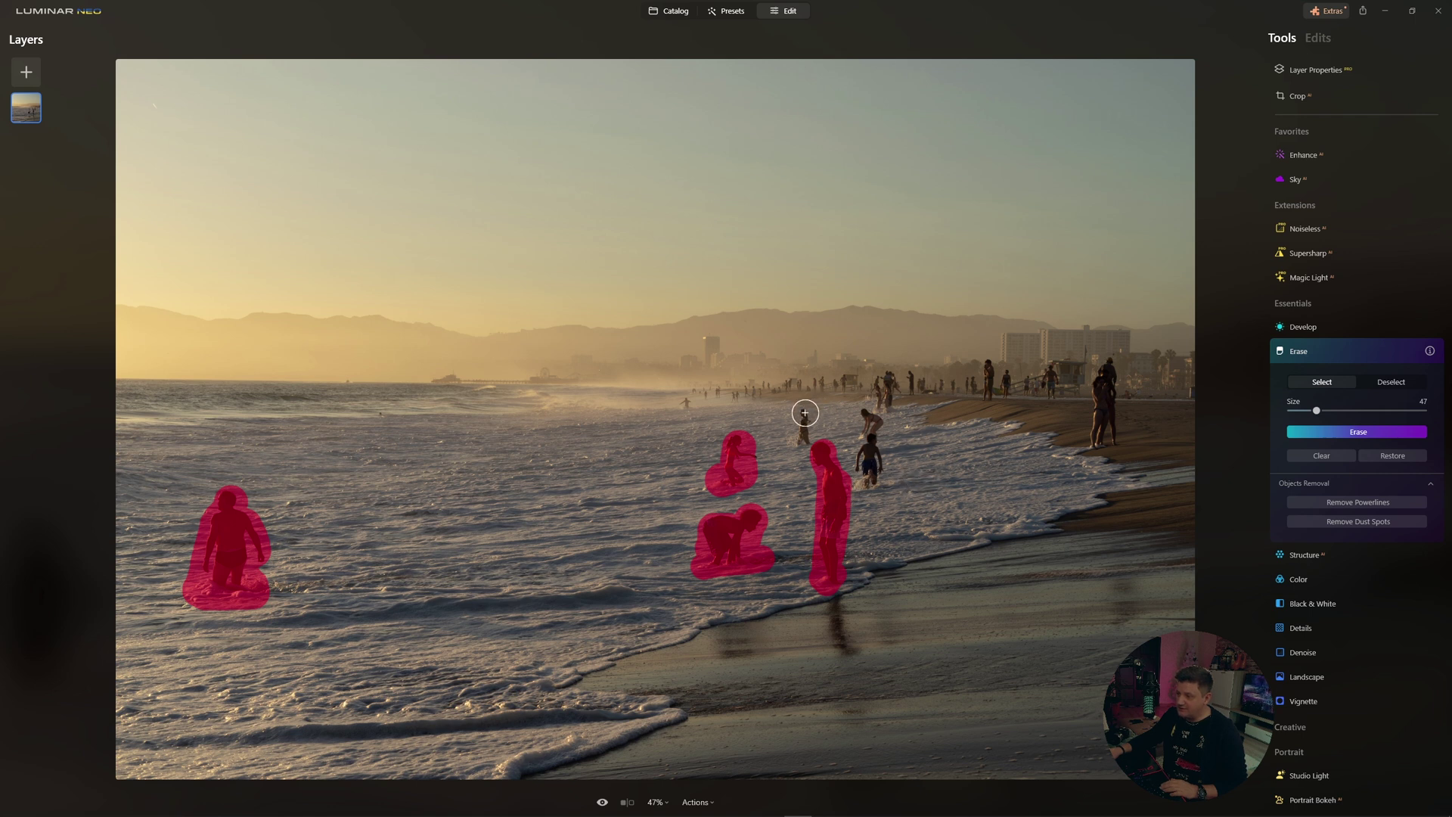
{"action": "mouse_move", "coordinate": [807, 410]}
{"action": "left_mouse_down"}
{"action": "mouse_move", "coordinate": [798, 441]}
{"action": "mouse_move", "coordinate": [870, 448]}
{"action": "mouse_move", "coordinate": [860, 472]}
{"action": "mouse_move", "coordinate": [876, 481]}
{"action": "mouse_move", "coordinate": [879, 459]}
{"action": "left_mouse_up"}
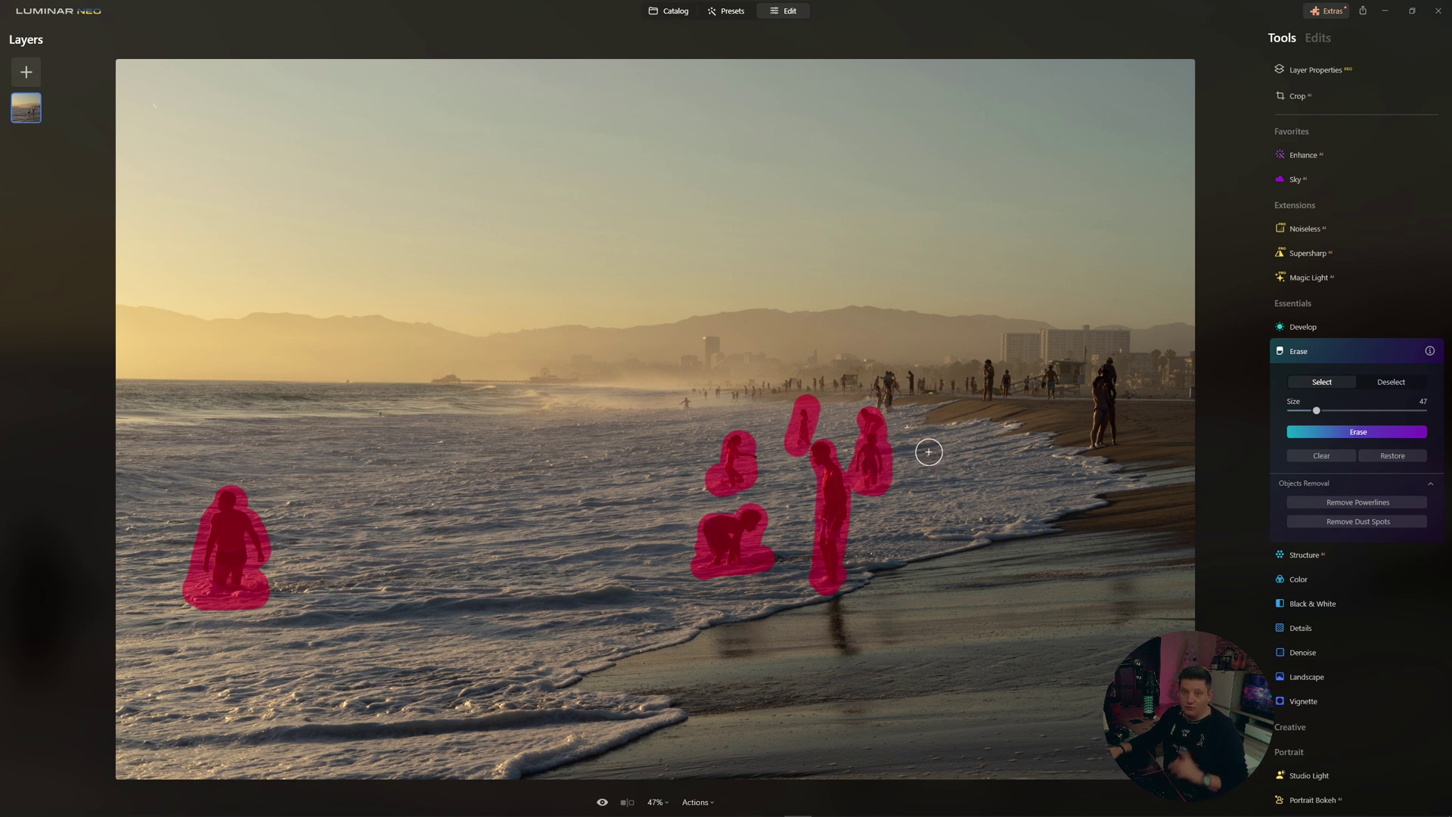
{"action": "left_click", "coordinate": [1361, 436]}
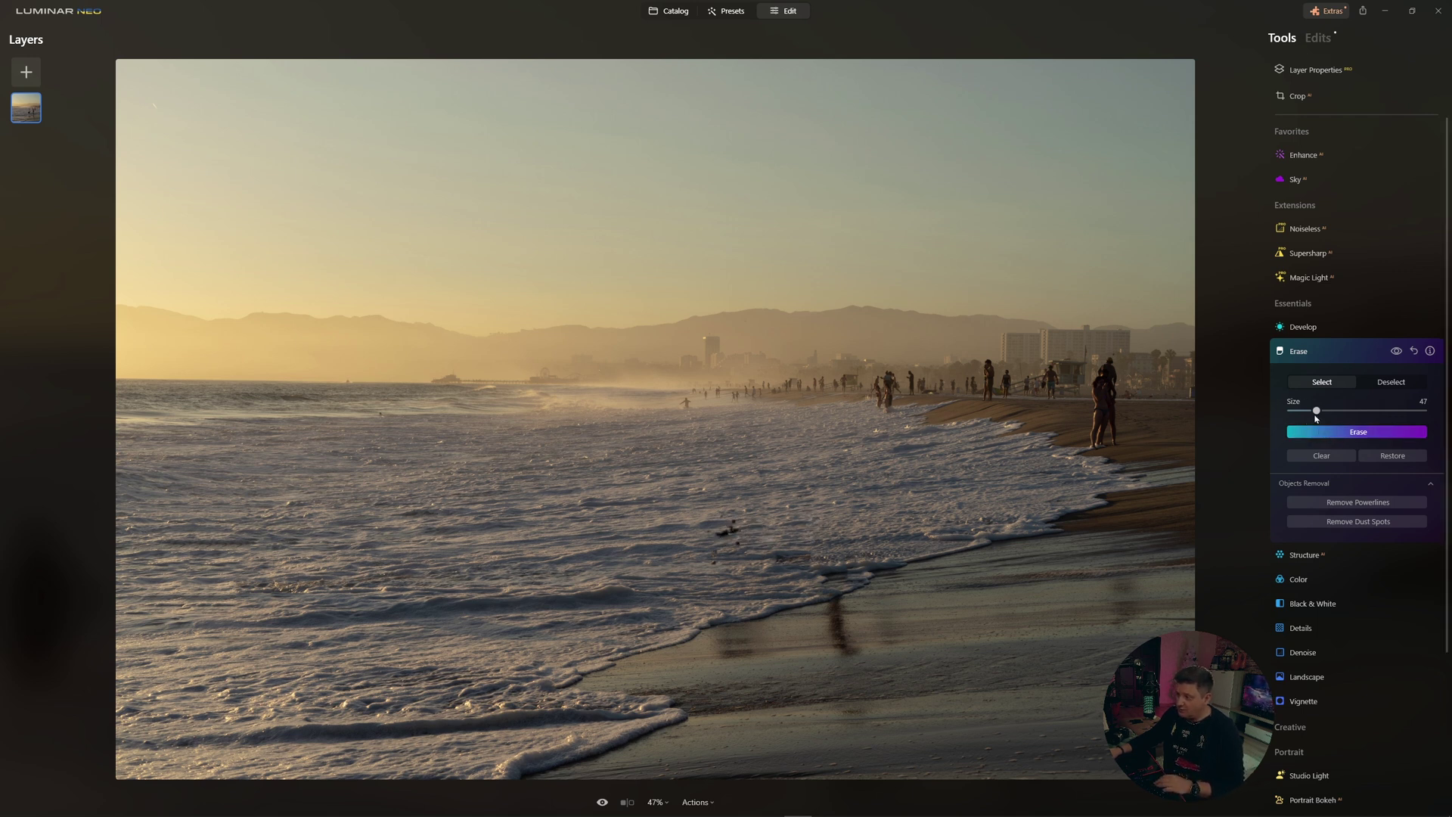
With the Erase brush reduced to size 28, remove the small figure and spots from the surf
{"action": "left_click_drag", "start_coordinate": [1317, 410], "coordinate": [1310, 410]}
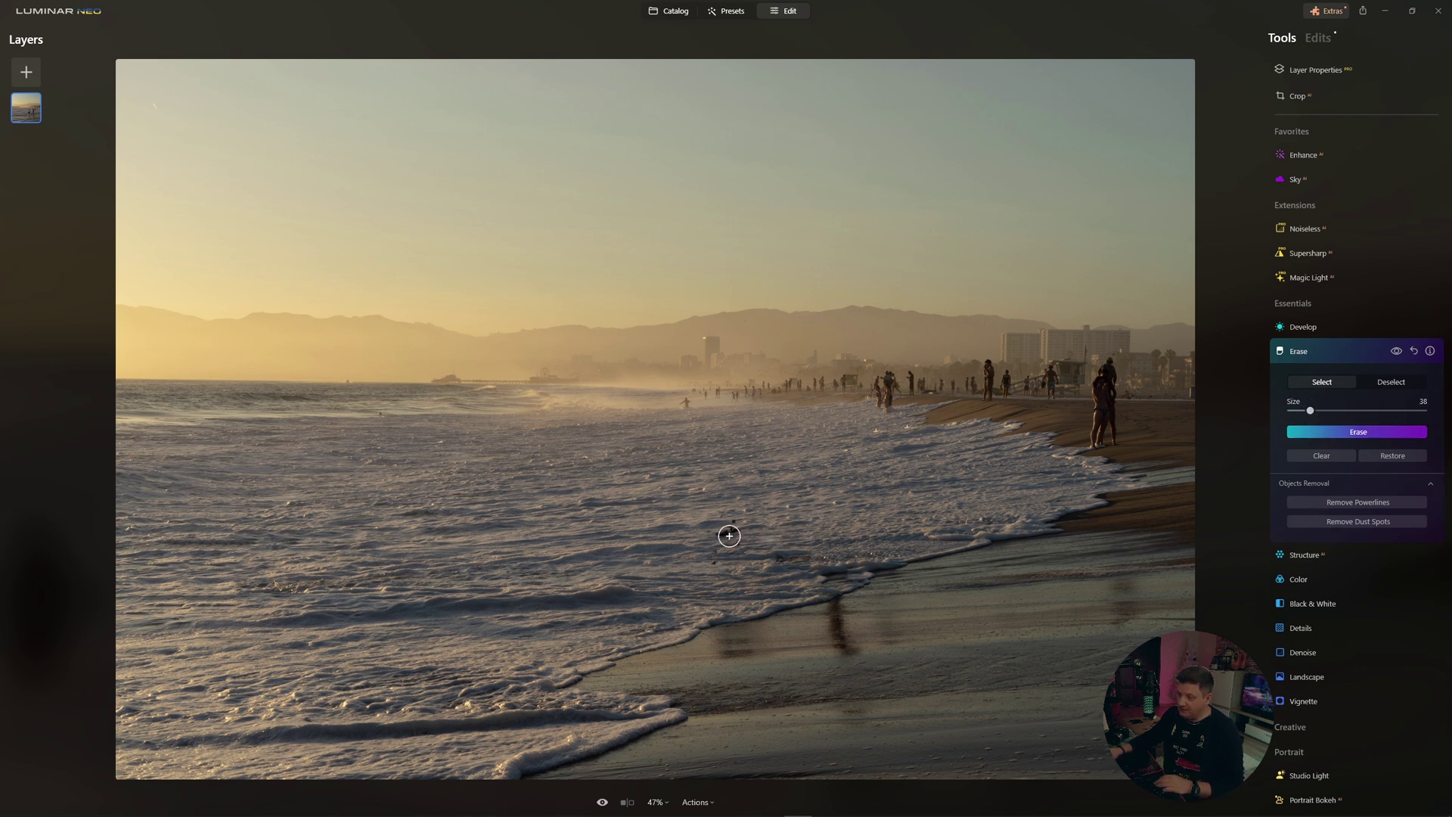
{"action": "left_click_drag", "start_coordinate": [1308, 410], "coordinate": [1302, 410]}
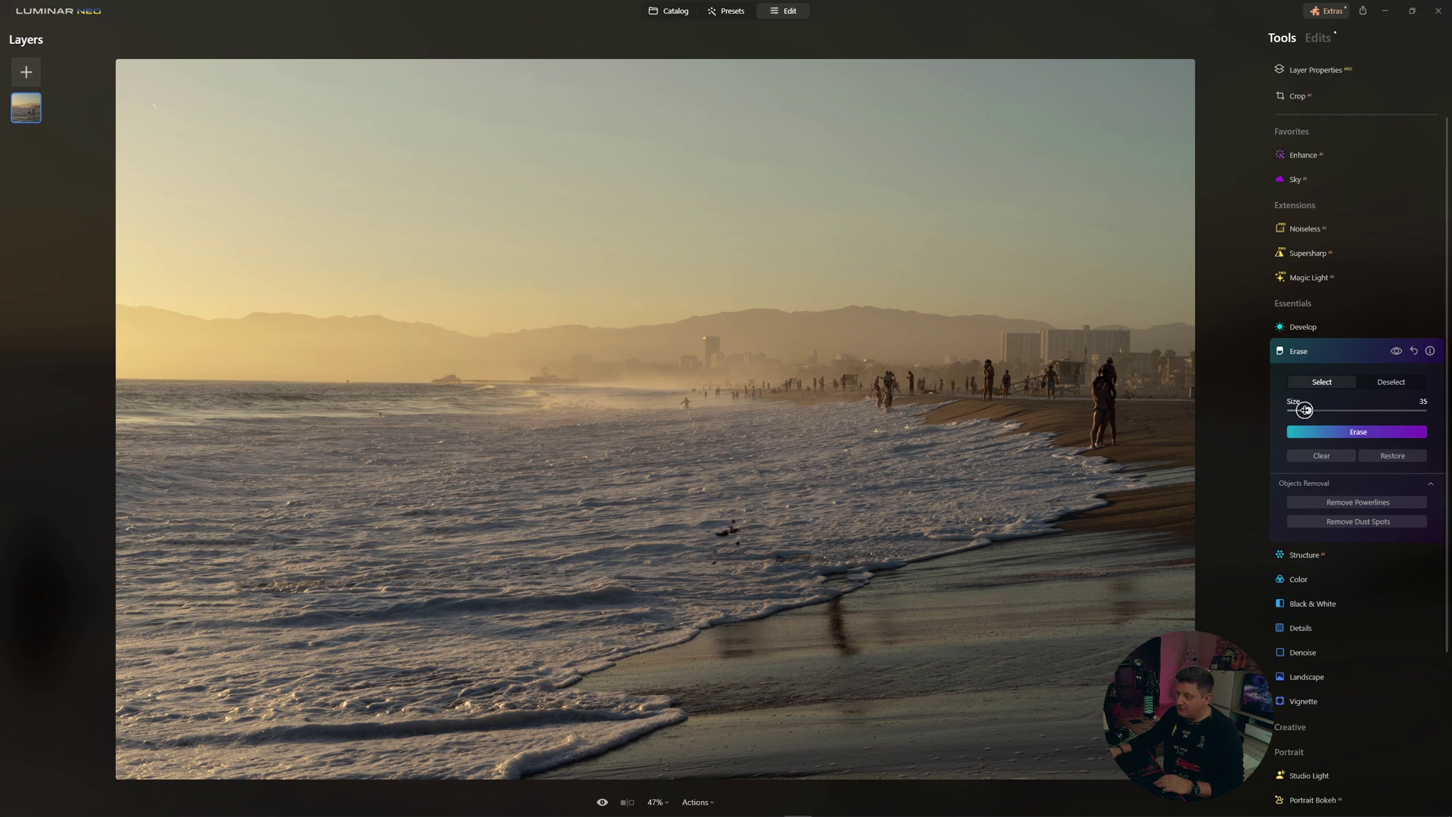
{"action": "mouse_move", "coordinate": [734, 527]}
{"action": "left_mouse_down"}
{"action": "mouse_move", "coordinate": [716, 563]}
{"action": "mouse_move", "coordinate": [812, 558]}
{"action": "left_mouse_up"}
{"action": "left_click", "coordinate": [805, 558]}
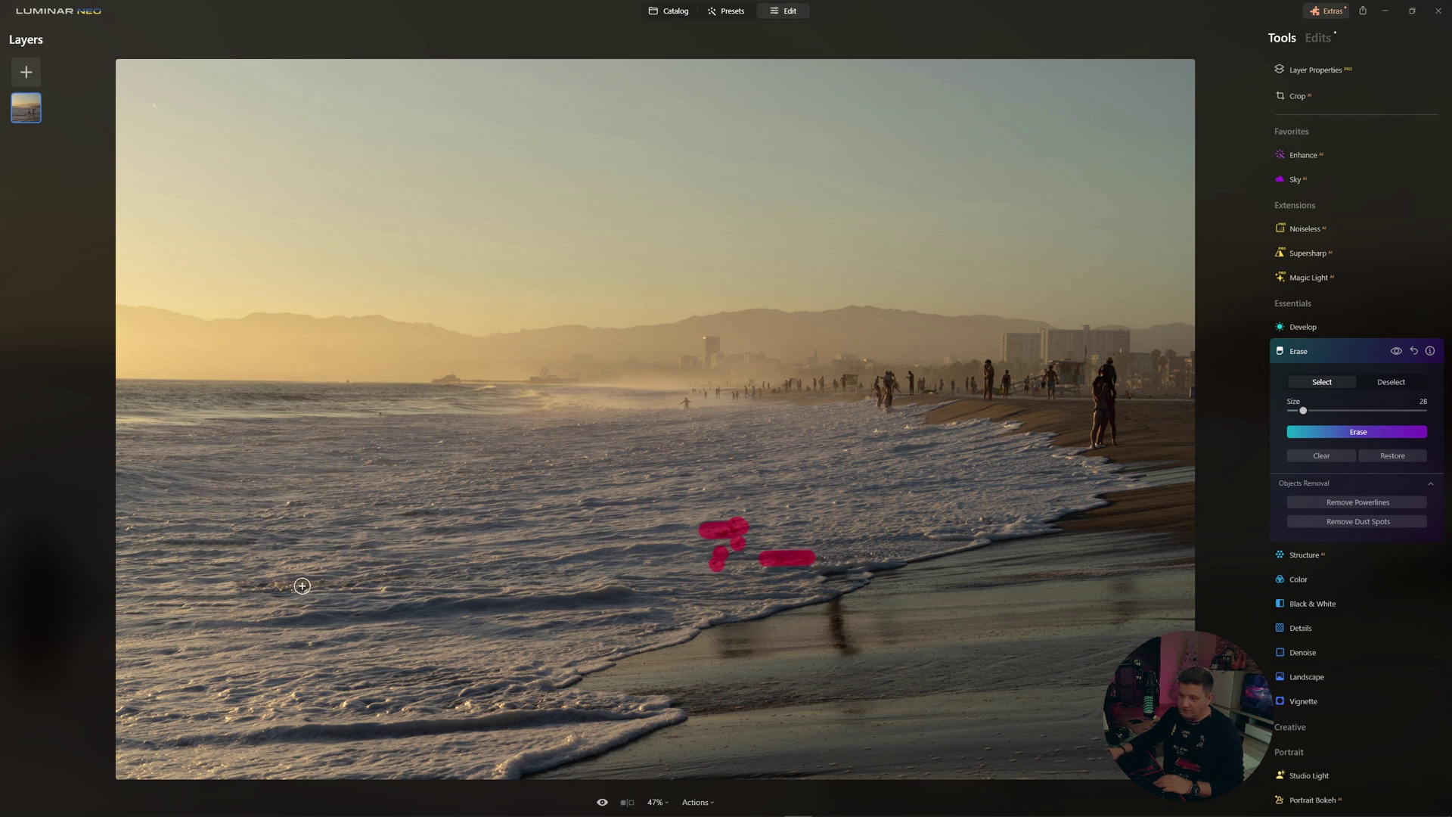
{"action": "left_click_drag", "start_coordinate": [318, 584], "coordinate": [269, 587]}
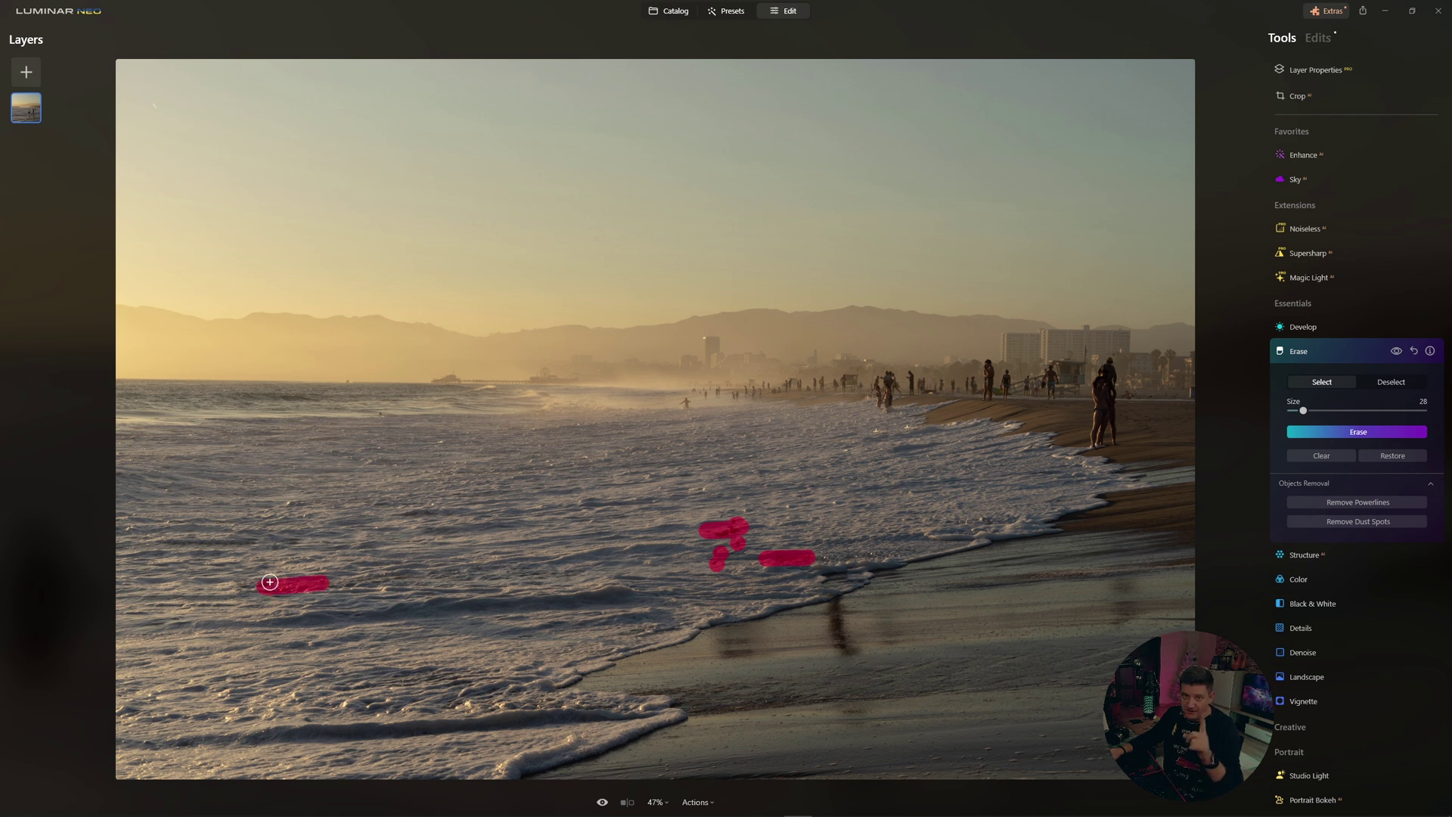
{"action": "left_click", "coordinate": [1363, 433]}
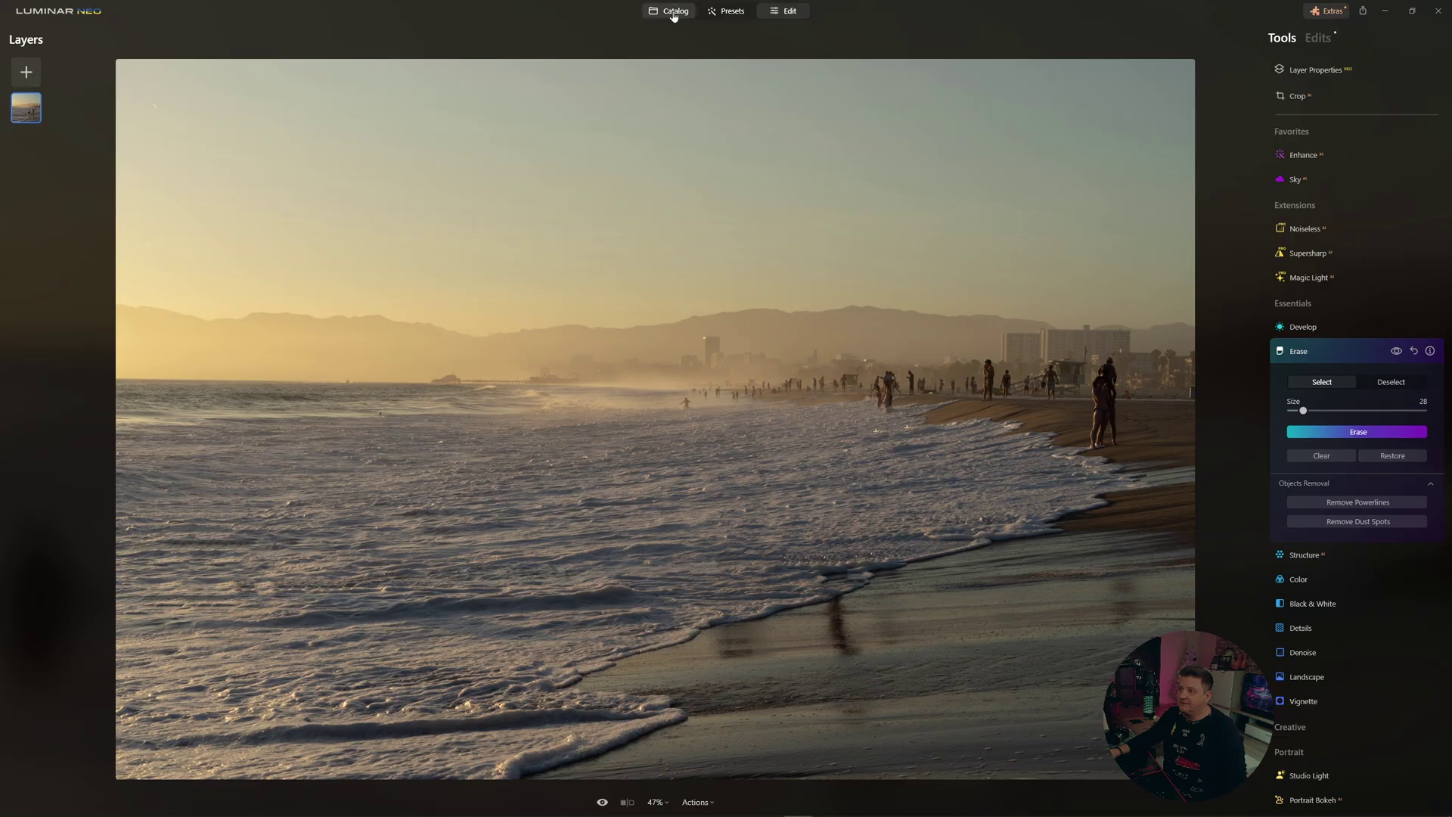
Open the city street photo from the Catalog
{"action": "left_click", "coordinate": [674, 12]}
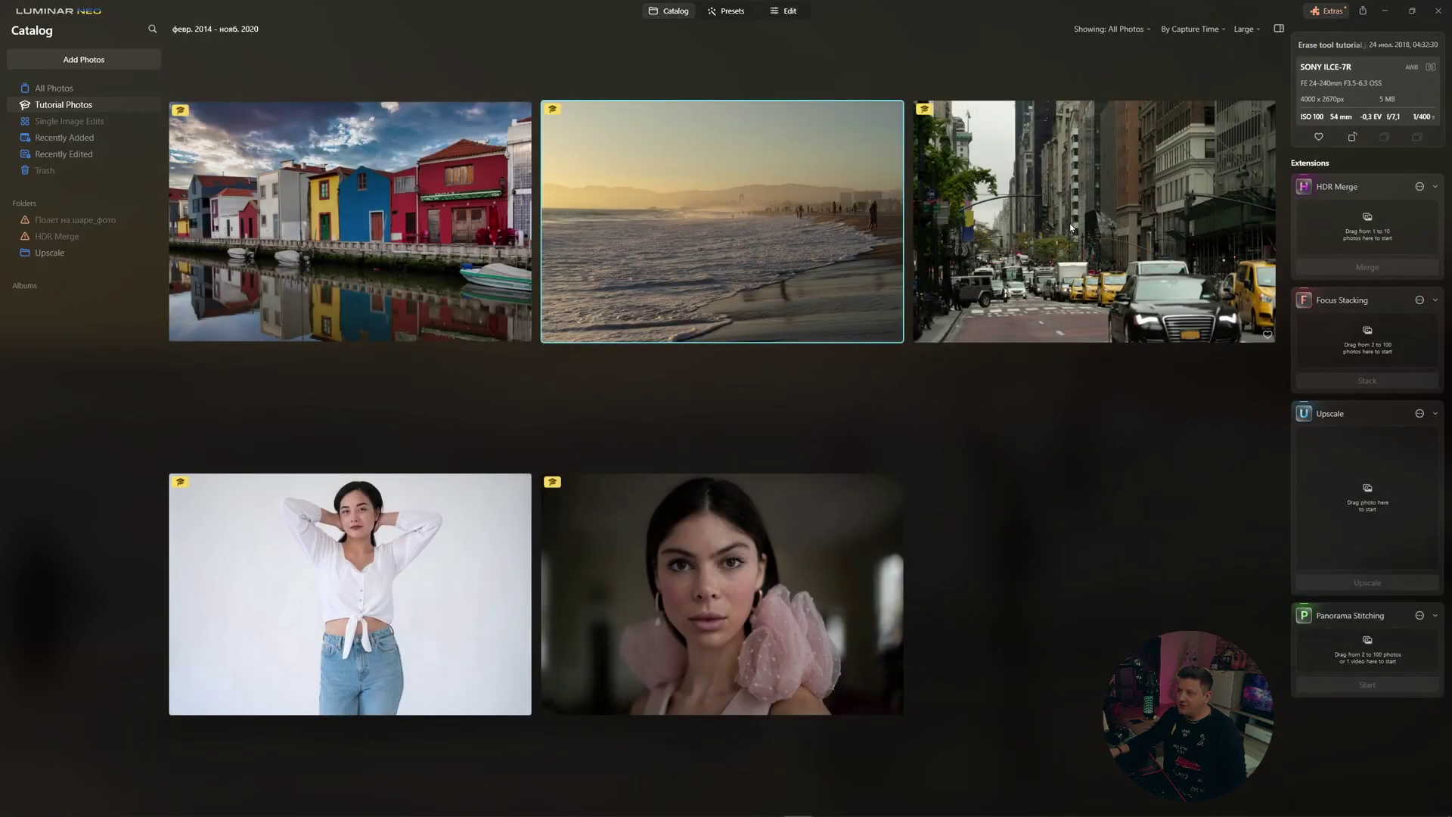
{"action": "left_click", "coordinate": [1071, 227]}
{"action": "double_click", "coordinate": [1071, 227]}
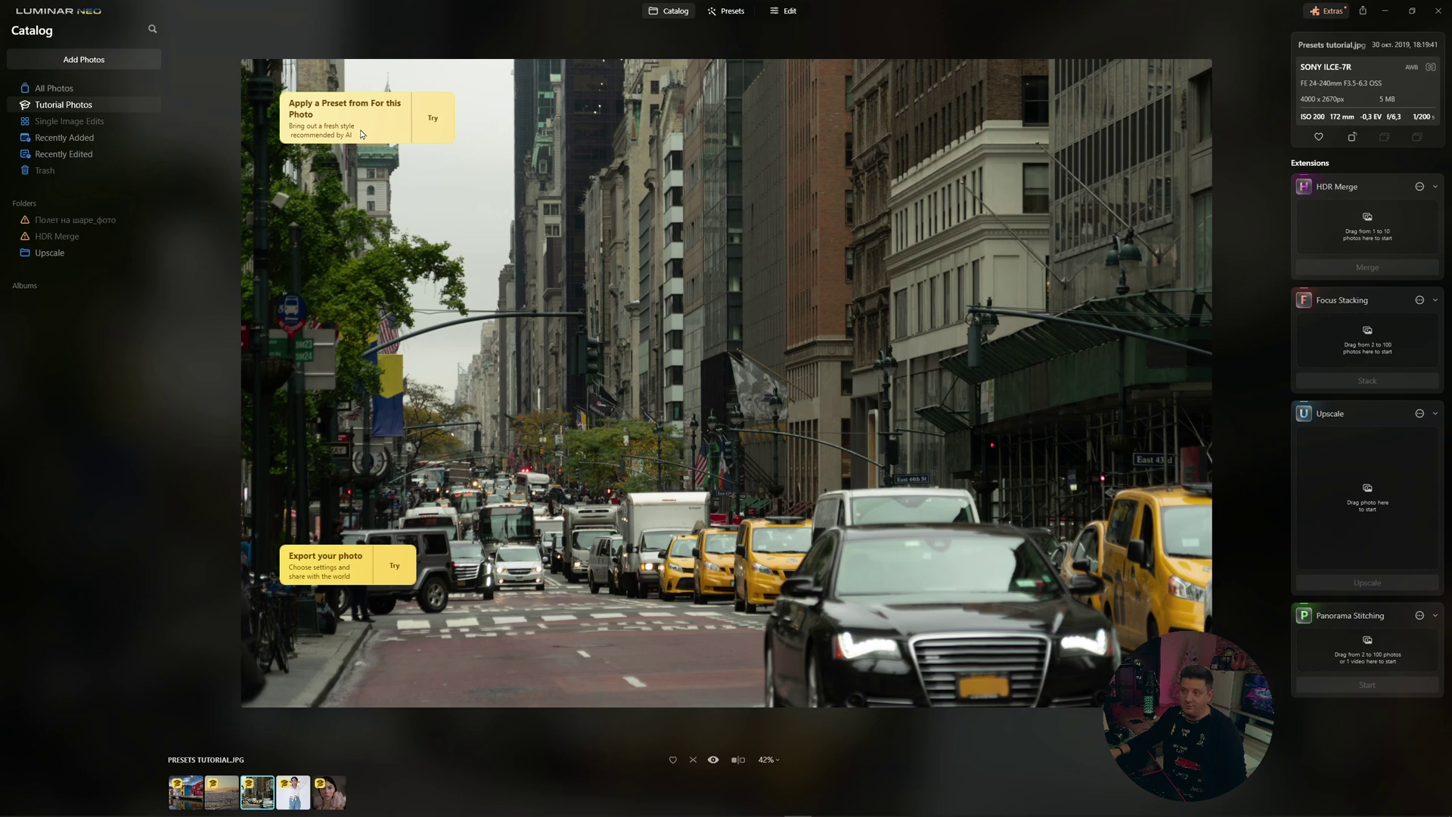
Apply the Old Town preset from the Urban Style preset collection
{"action": "left_click", "coordinate": [361, 133]}
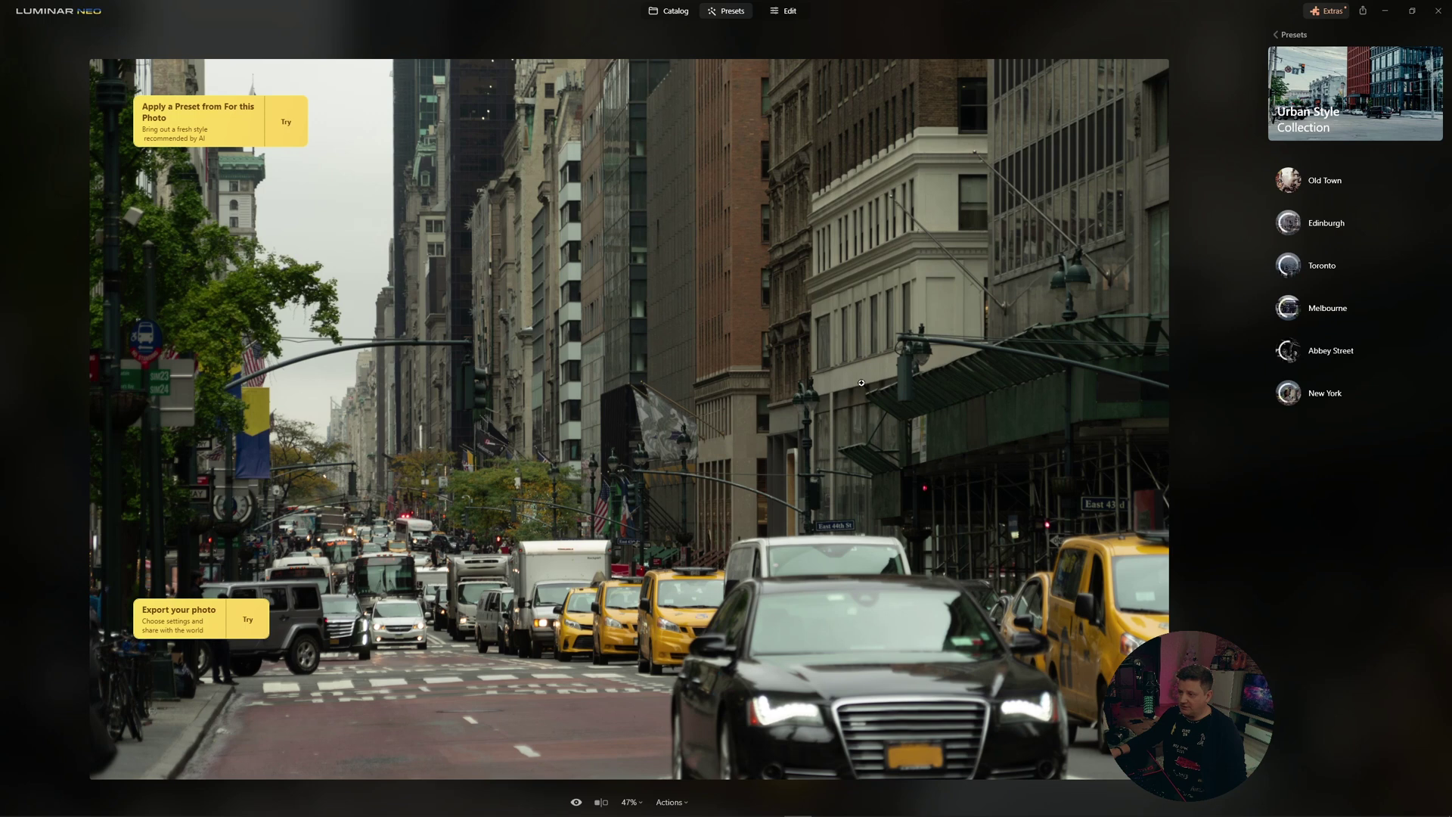
{"action": "left_click", "coordinate": [1278, 35]}
{"action": "scroll", "coordinate": [1337, 344], "scroll_direction": "down", "scroll_amount": 3}
{"action": "scroll", "coordinate": [1337, 344], "scroll_direction": "up", "scroll_amount": 5}
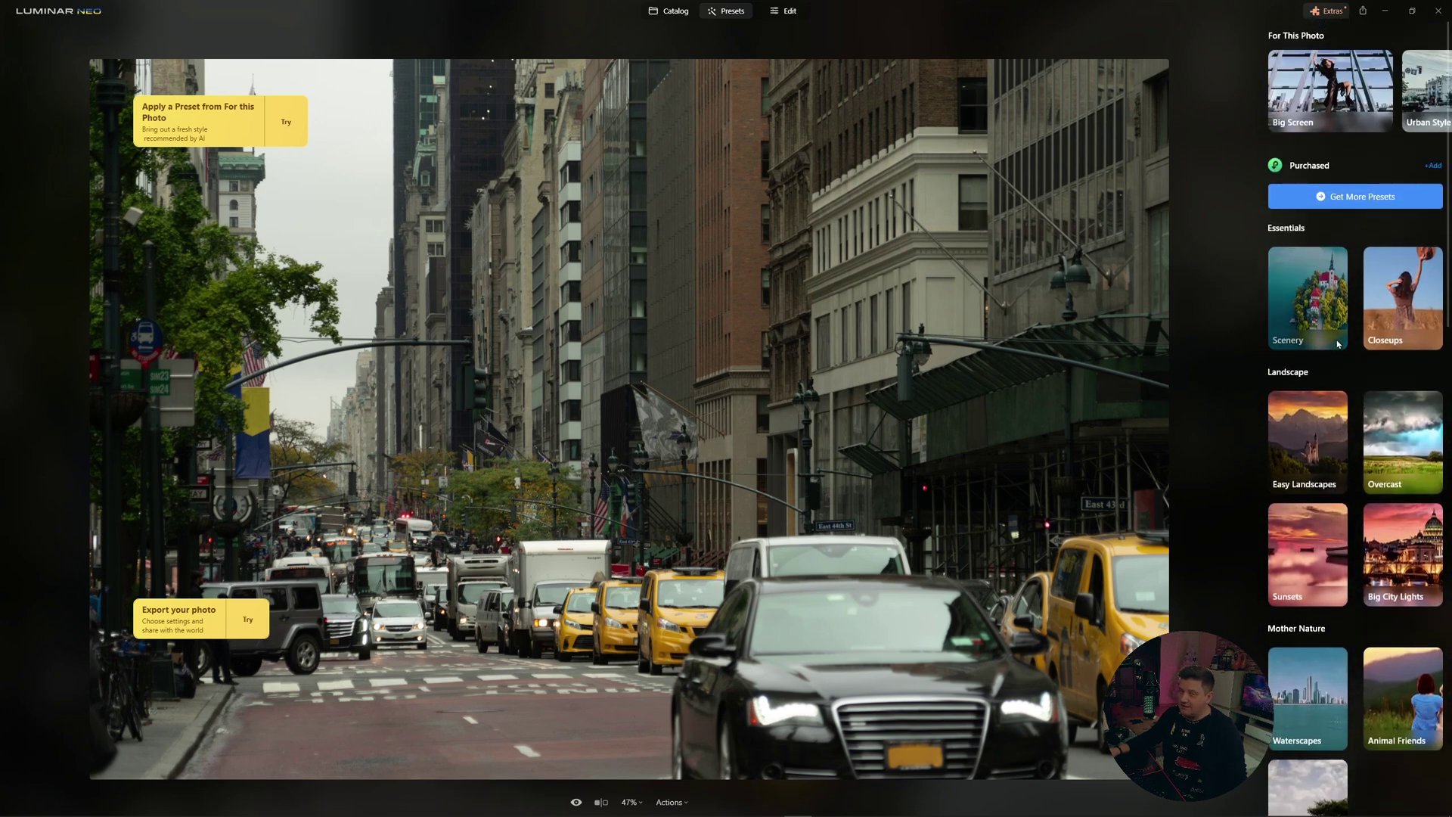
{"action": "scroll", "coordinate": [1337, 344], "scroll_direction": "down", "scroll_amount": 2}
{"action": "scroll", "coordinate": [1336, 345], "scroll_direction": "down", "scroll_amount": 2}
{"action": "scroll", "coordinate": [1337, 344], "scroll_direction": "down", "scroll_amount": 1}
{"action": "scroll", "coordinate": [1337, 344], "scroll_direction": "down", "scroll_amount": 1}
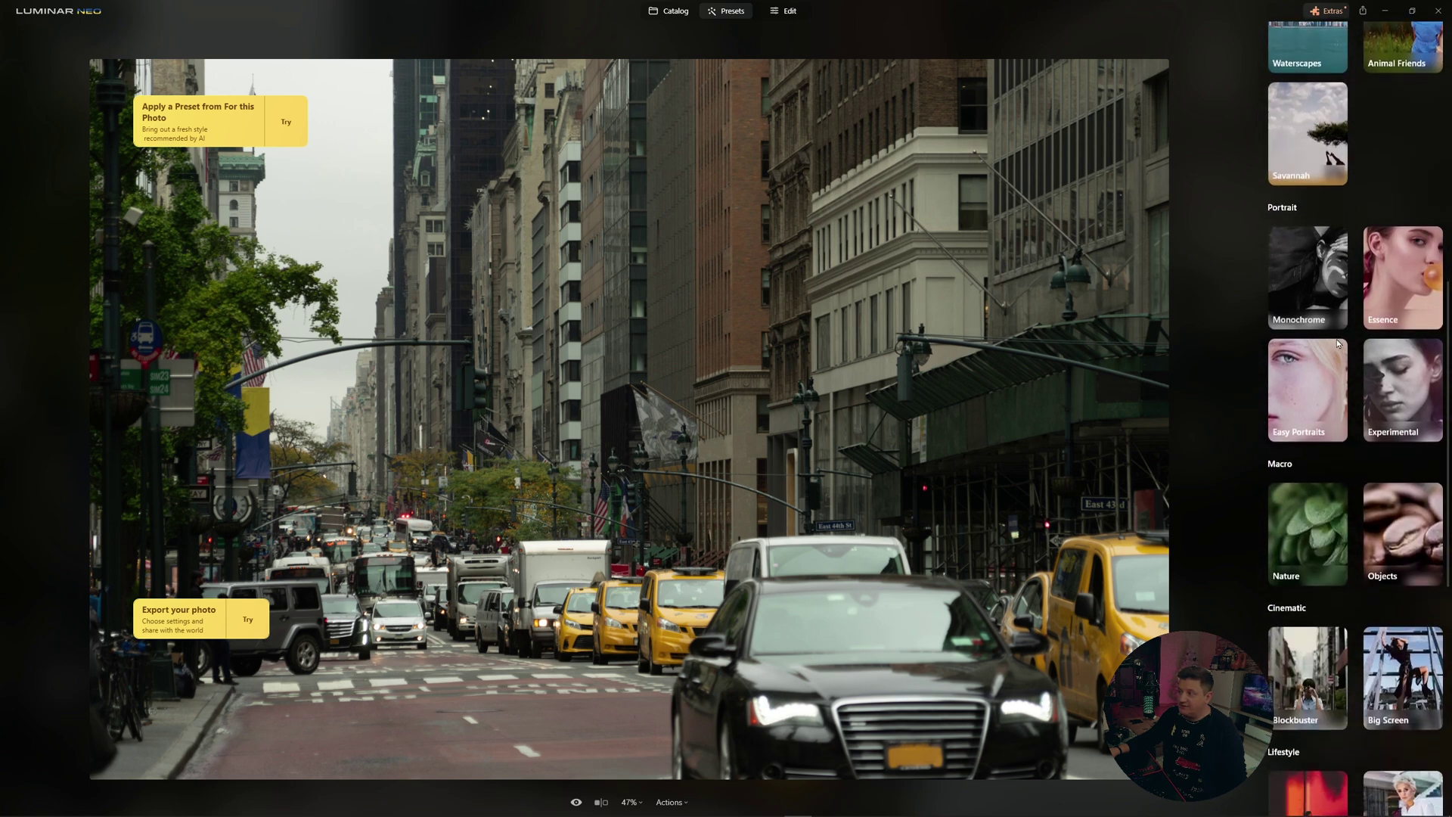
{"action": "scroll", "coordinate": [1337, 344], "scroll_direction": "down", "scroll_amount": 2}
{"action": "scroll", "coordinate": [1336, 344], "scroll_direction": "down", "scroll_amount": 2}
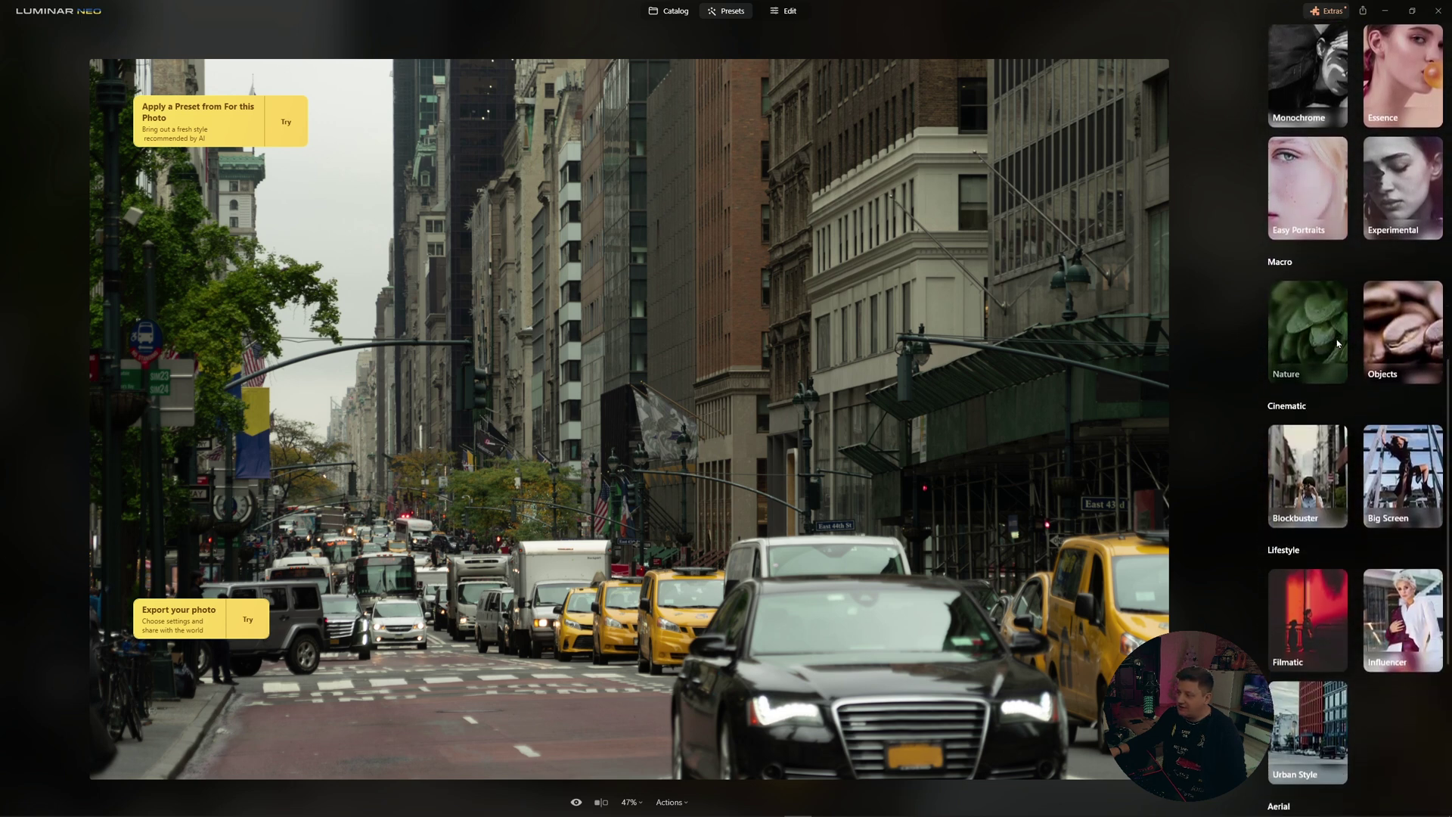
{"action": "scroll", "coordinate": [1337, 342], "scroll_direction": "down", "scroll_amount": 1}
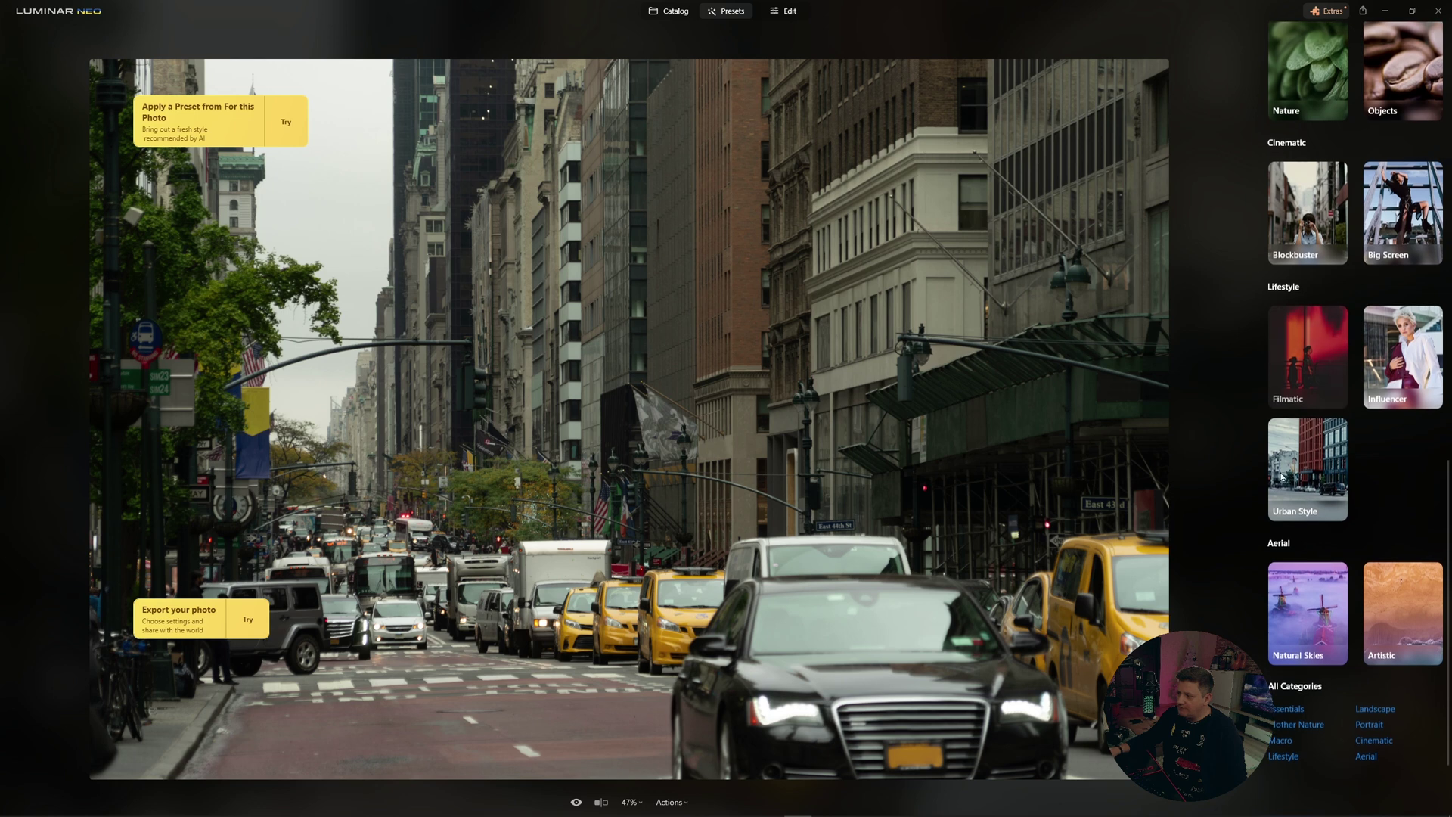
{"action": "left_click", "coordinate": [1308, 469]}
{"action": "left_click", "coordinate": [1339, 182]}
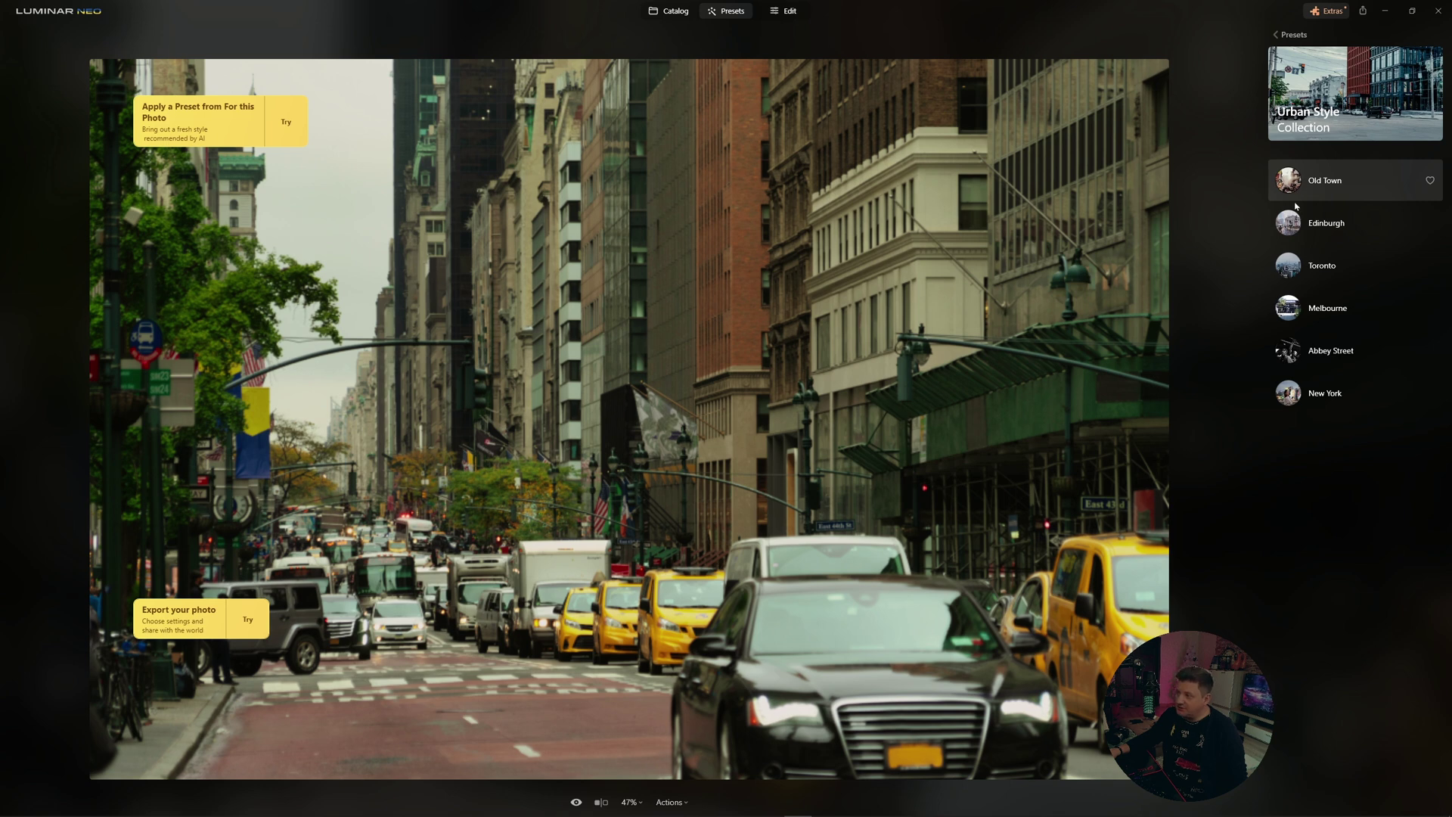
Try the Toronto, Melbourne and Abbey Street presets, then apply New York
{"action": "left_click", "coordinate": [1294, 265]}
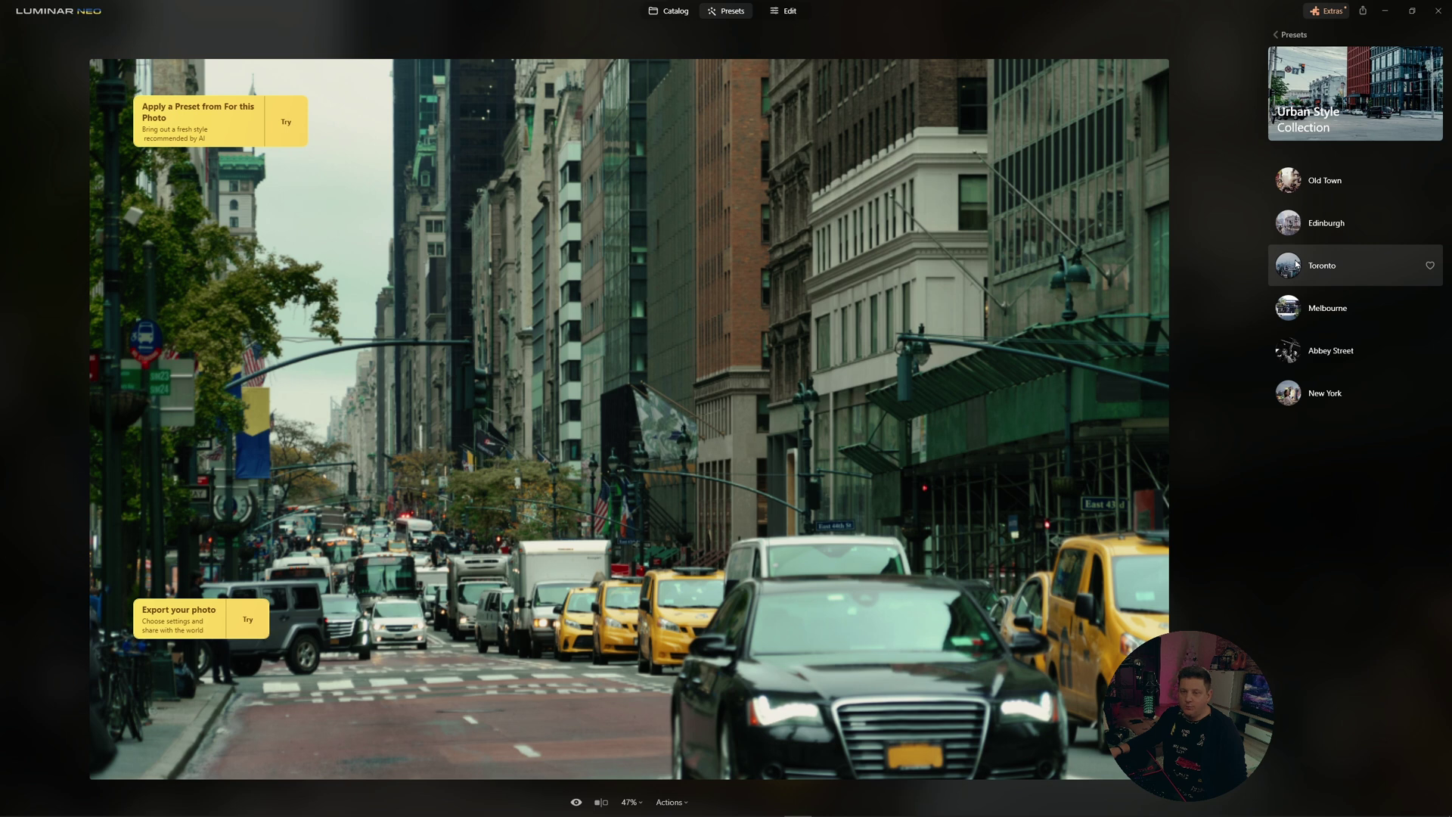
{"action": "left_click", "coordinate": [1296, 308]}
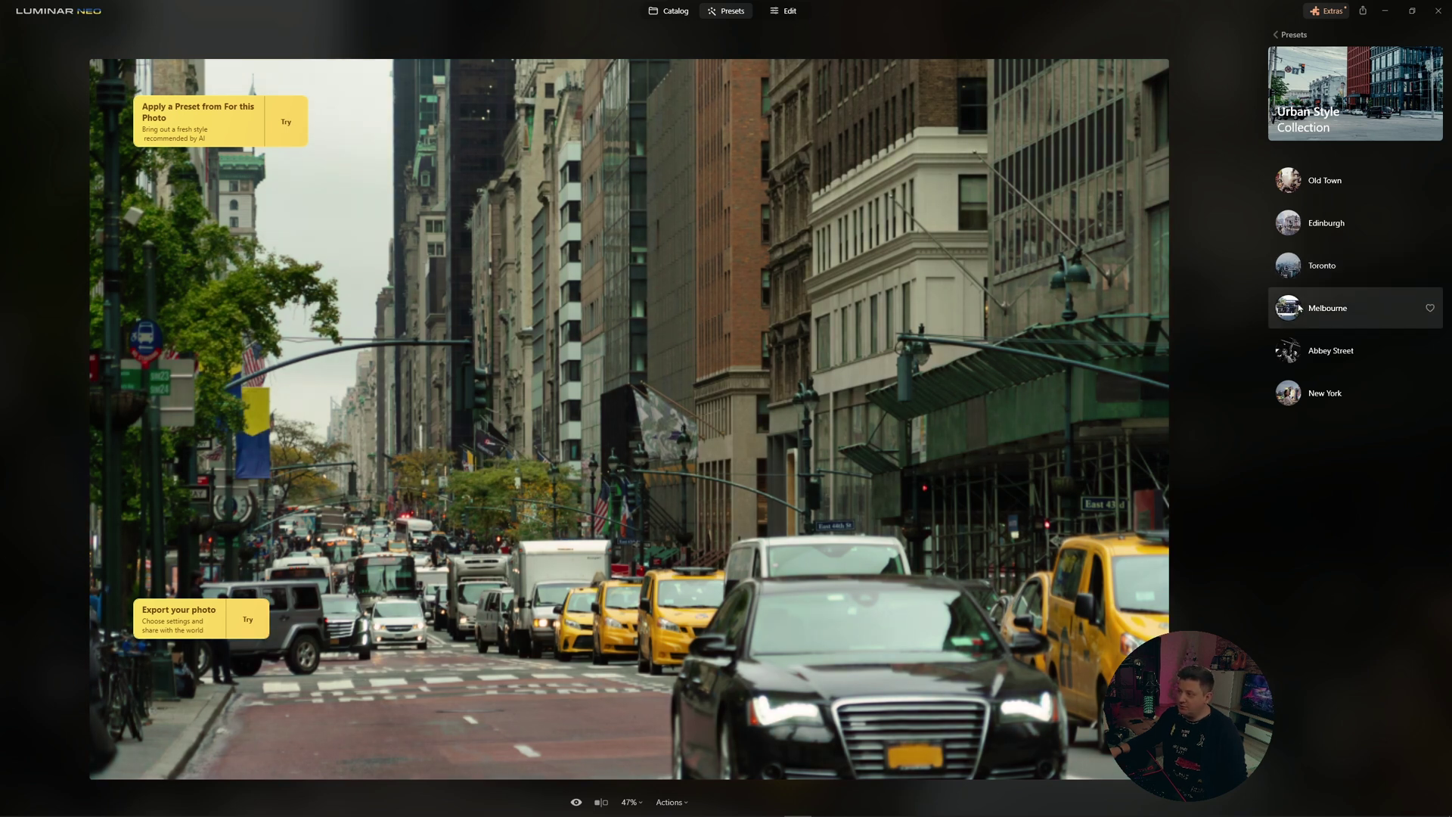
{"action": "left_click", "coordinate": [1290, 353]}
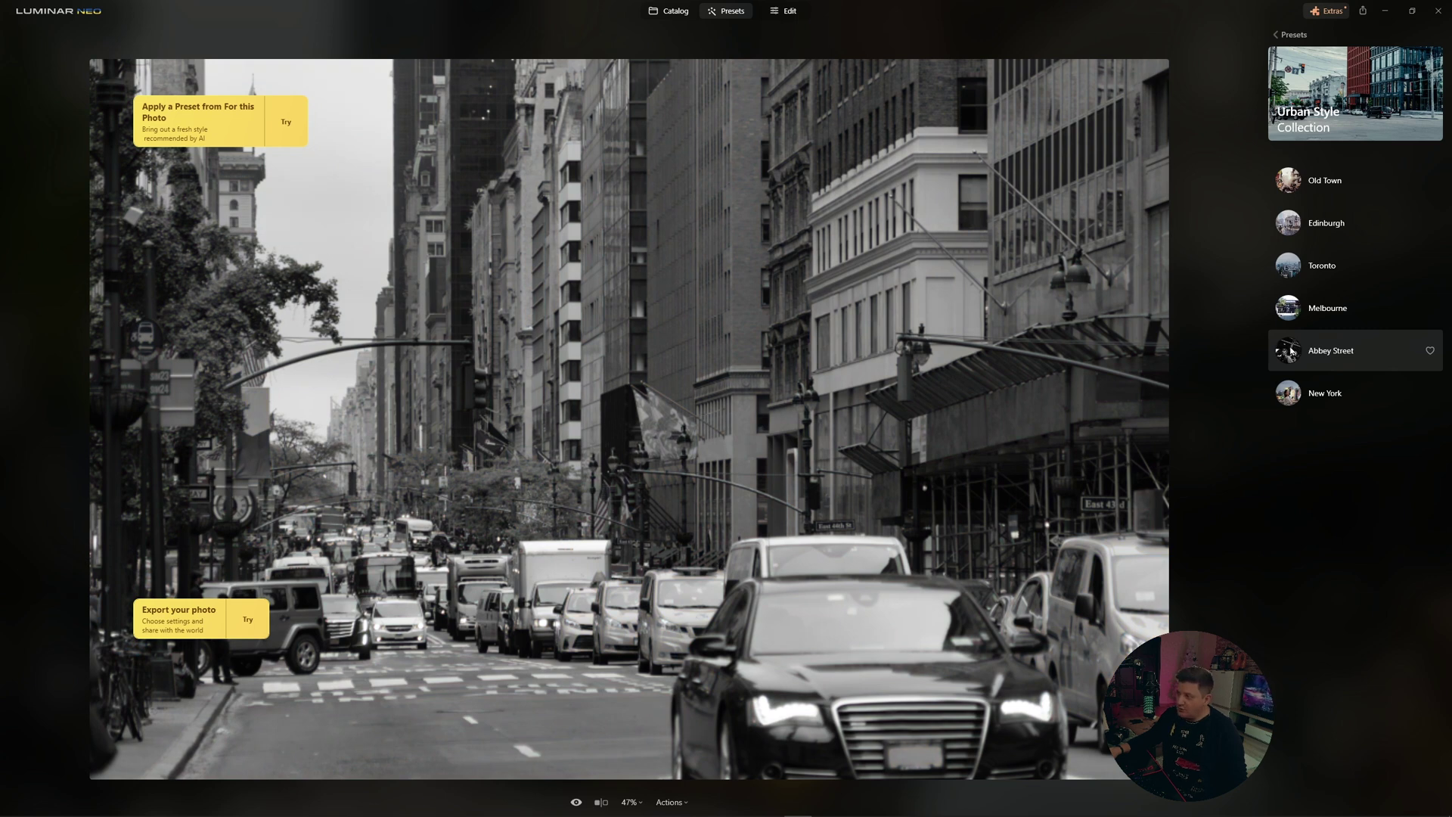
{"action": "left_click", "coordinate": [1290, 397]}
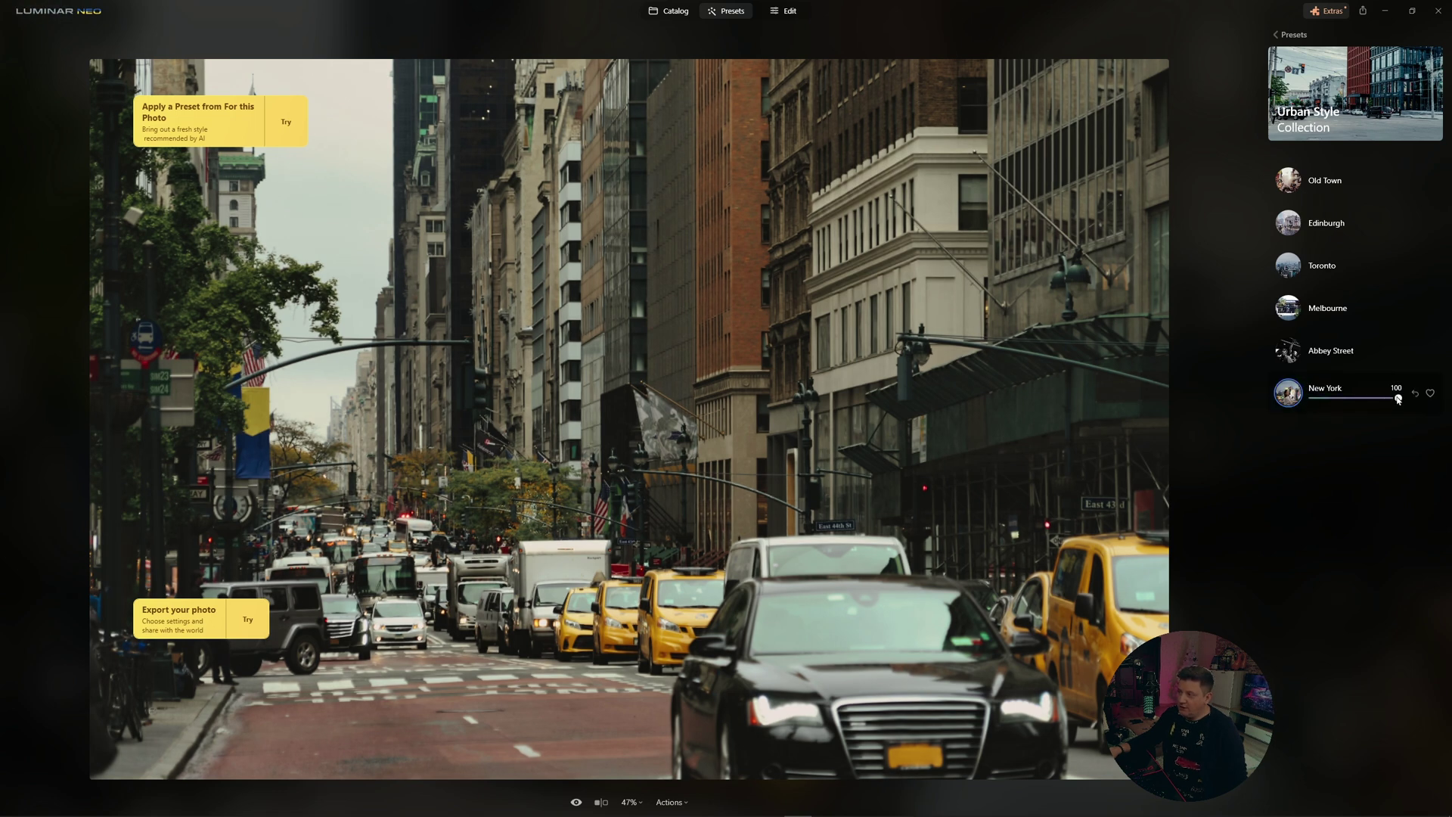
Keep New York at full strength 100, add it to favourites, and compare with the original
{"action": "mouse_move", "coordinate": [1398, 398]}
{"action": "left_mouse_down"}
{"action": "mouse_move", "coordinate": [1342, 399]}
{"action": "mouse_move", "coordinate": [1371, 402]}
{"action": "left_mouse_up"}
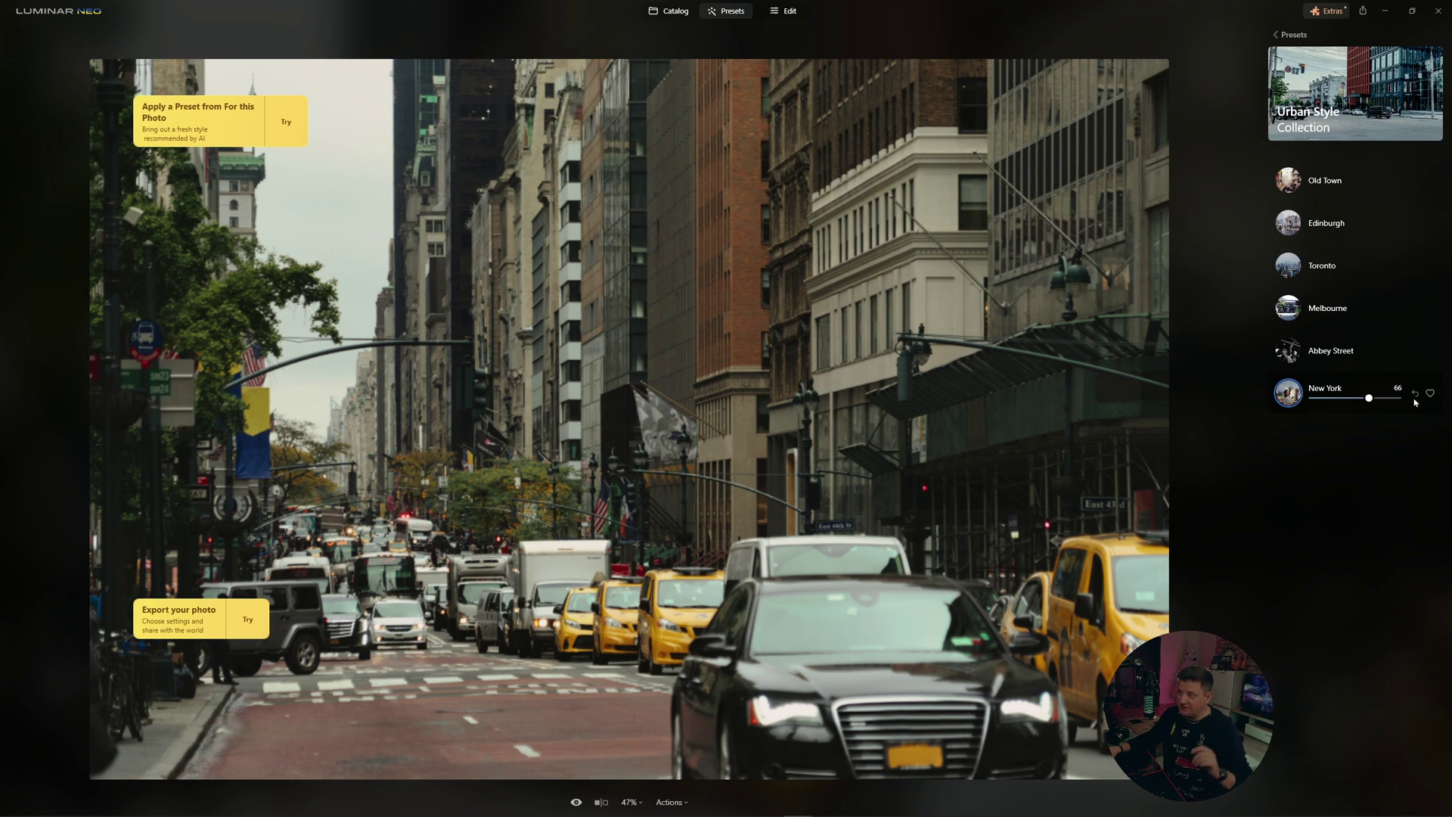
{"action": "left_click_drag", "start_coordinate": [1371, 399], "coordinate": [1401, 399]}
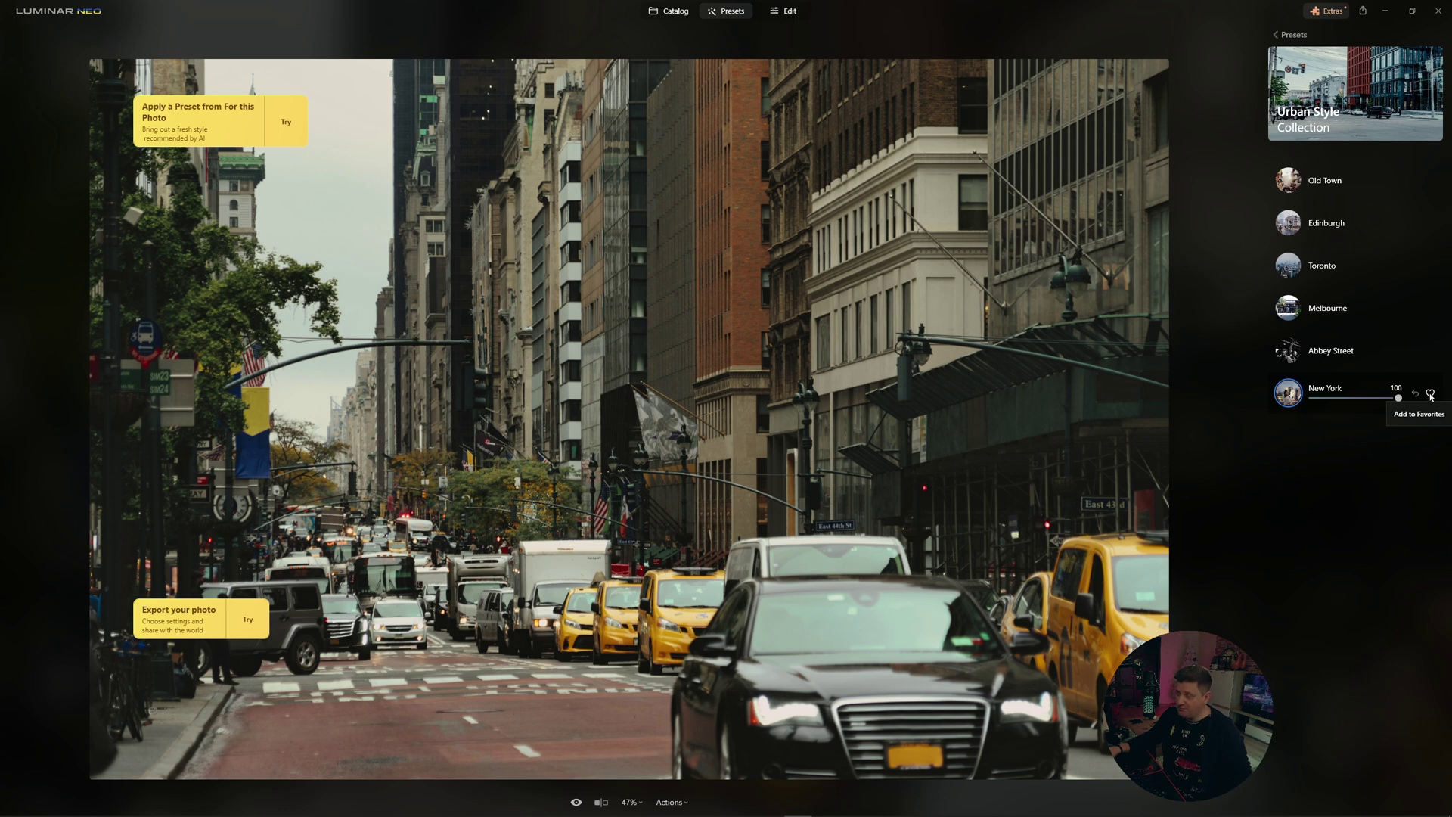
{"action": "left_click", "coordinate": [1431, 394]}
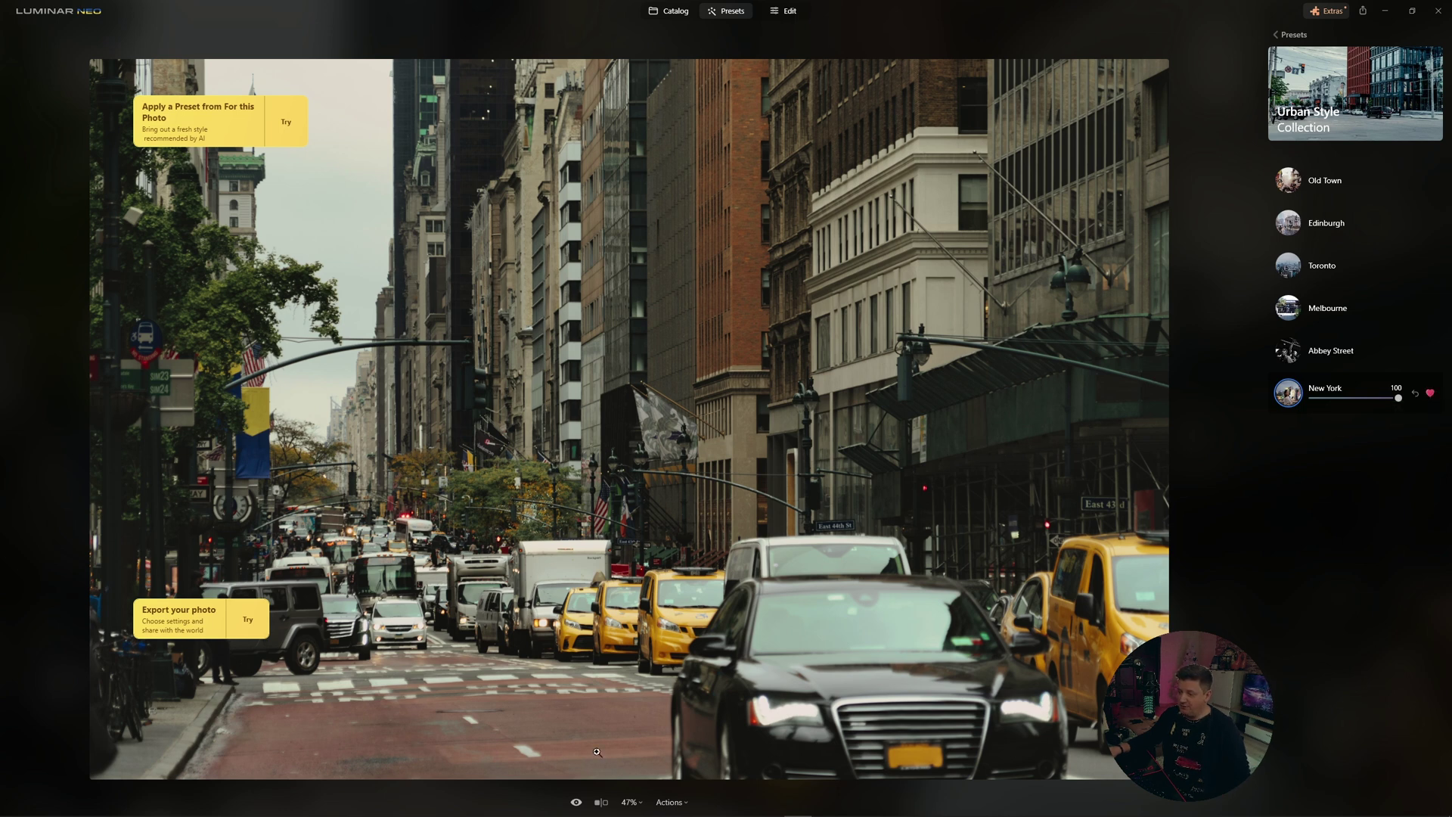
{"action": "left_click", "coordinate": [576, 803]}
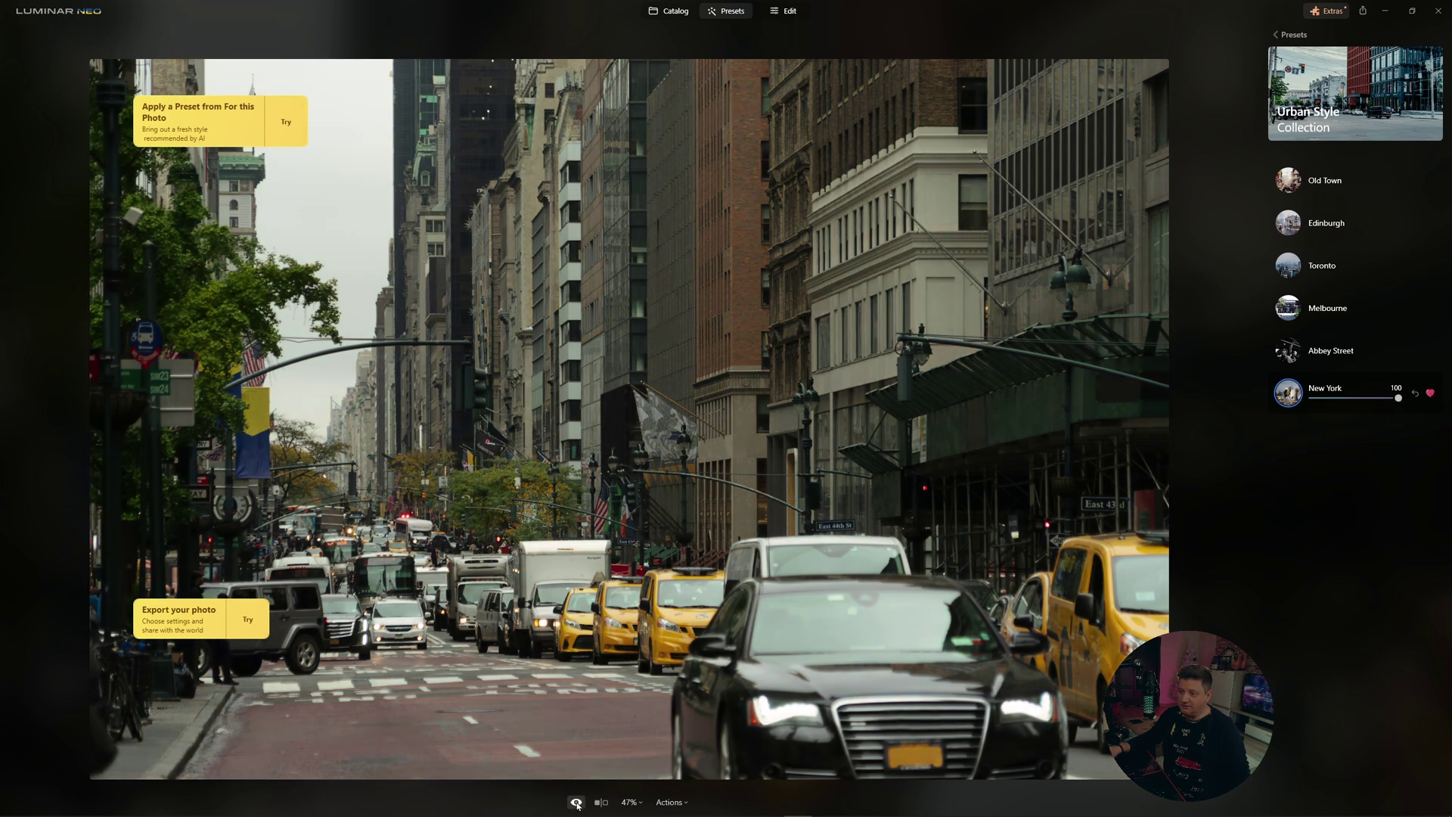
{"action": "left_click", "coordinate": [576, 803]}
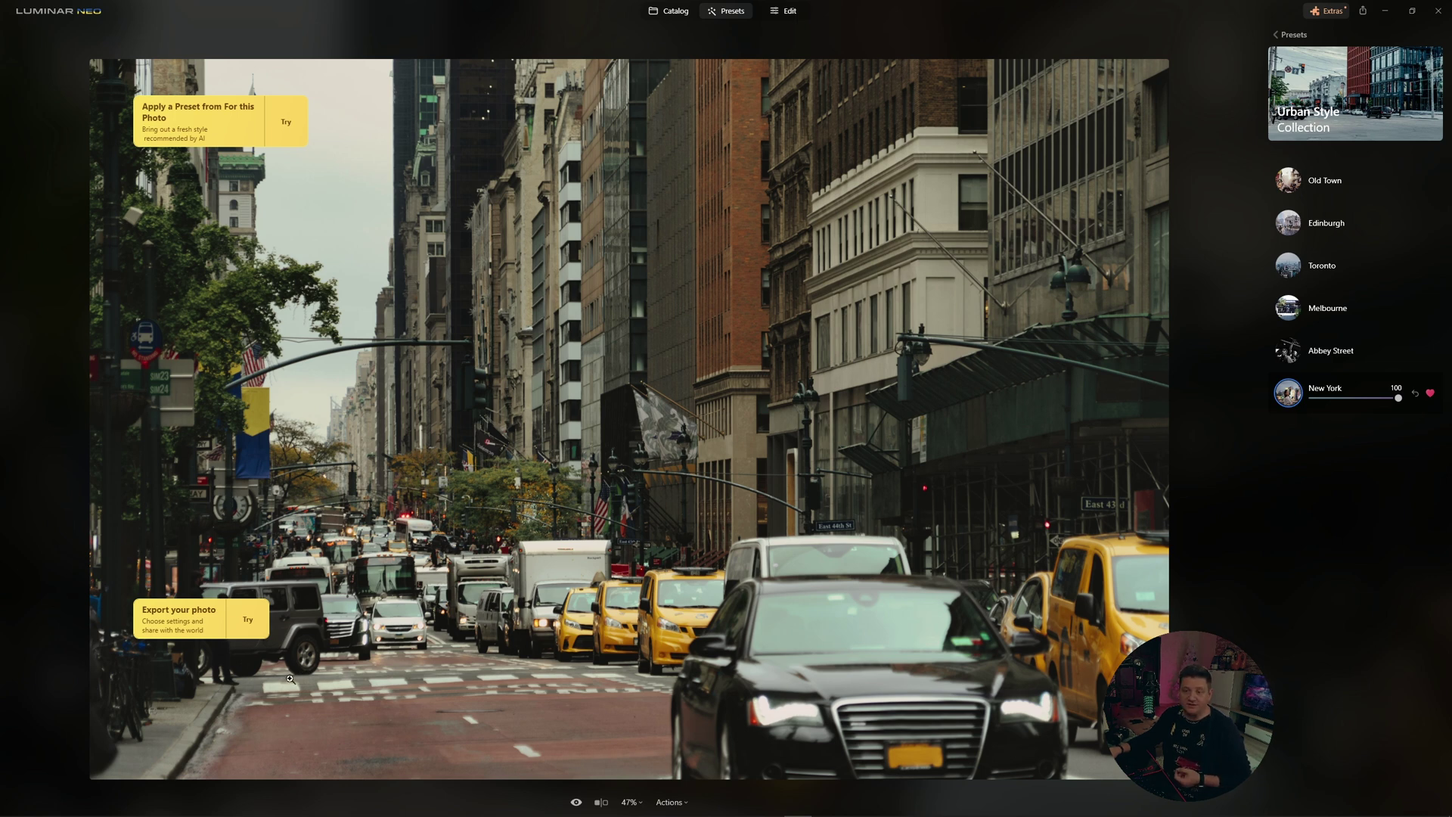
Set up export to a folder as JPEG with Low sharpening
{"action": "left_click", "coordinate": [188, 627]}
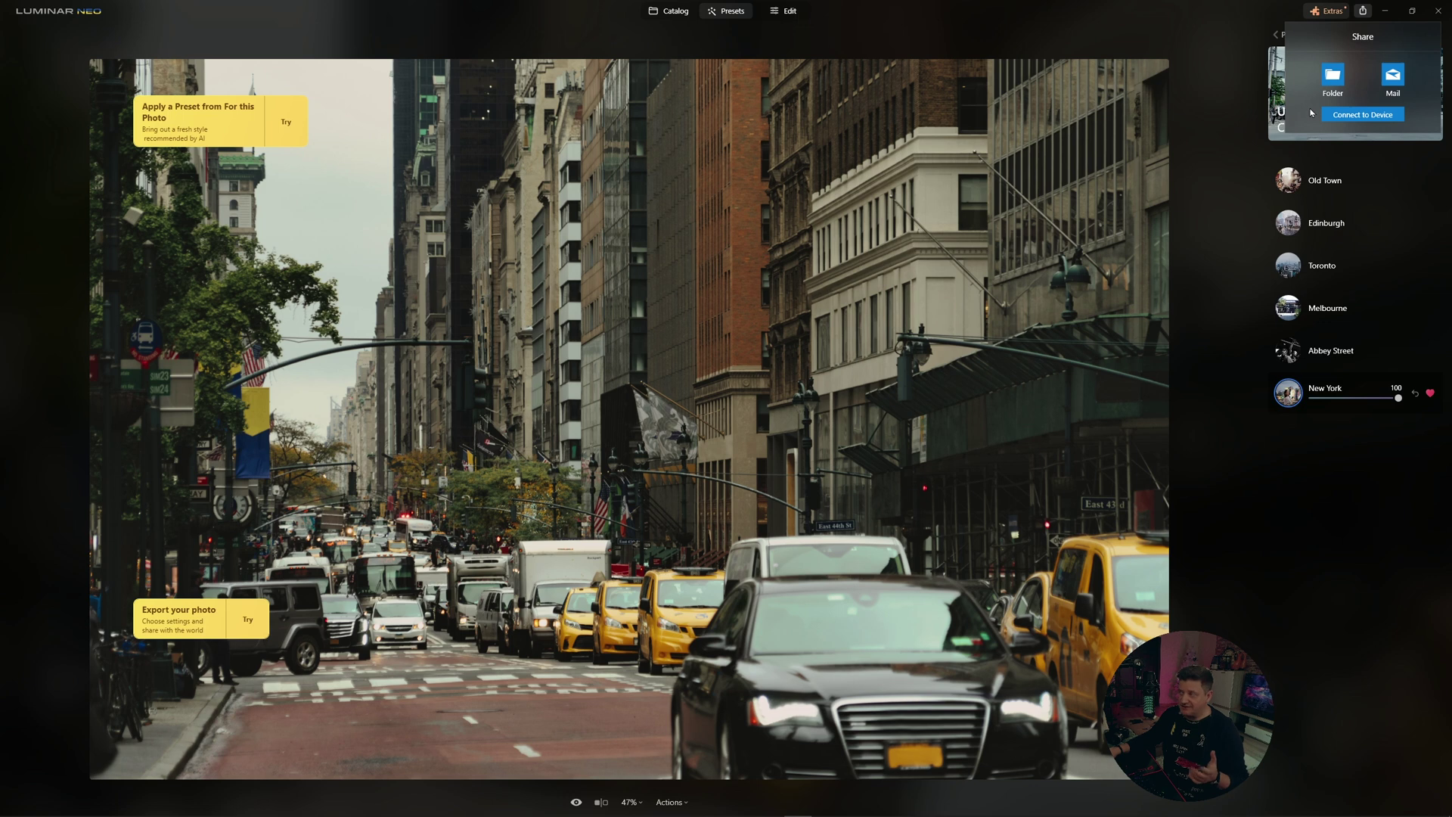
{"action": "left_click", "coordinate": [1333, 76]}
{"action": "type", "text": "Presets tutorial"}
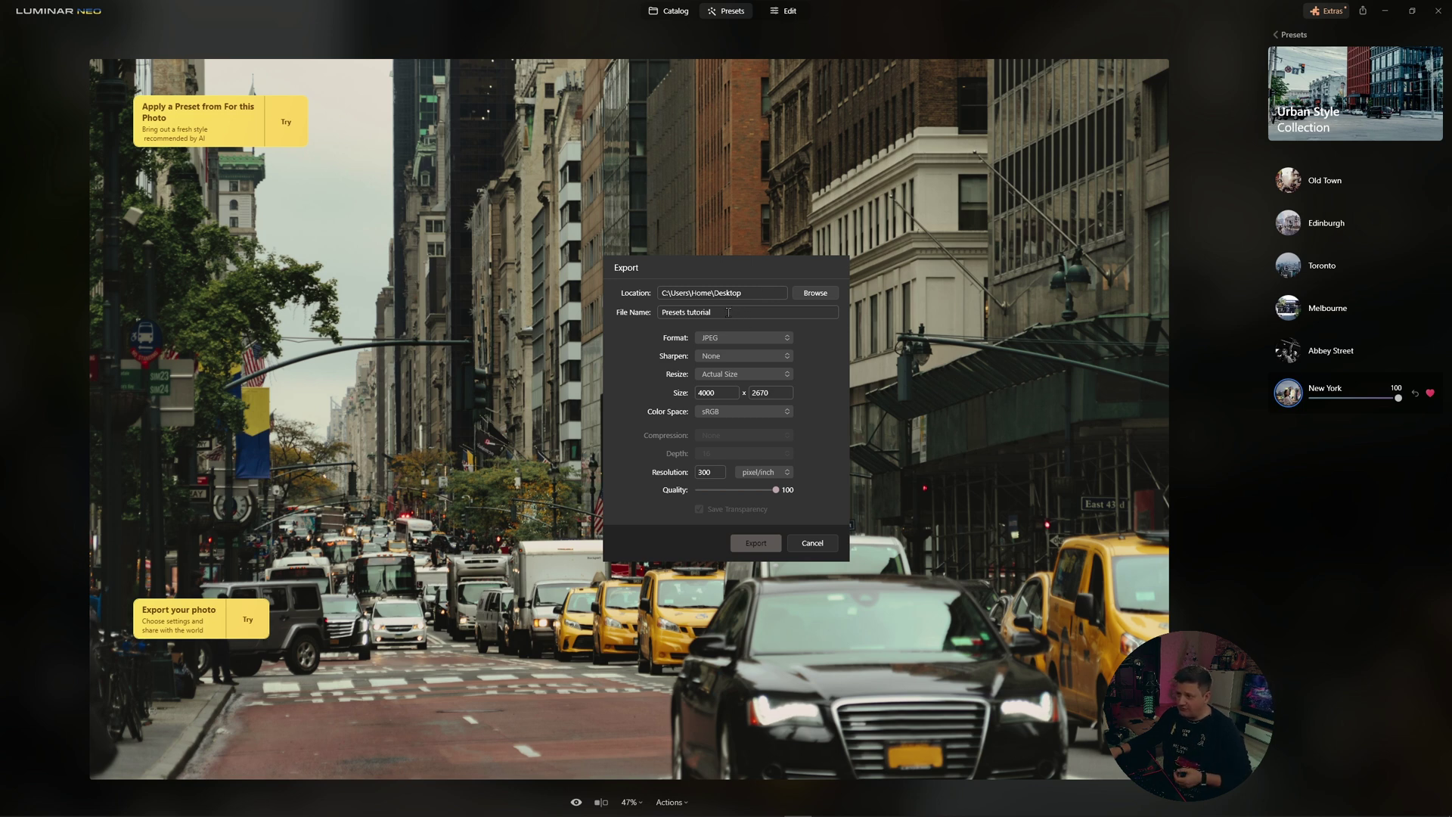
{"action": "left_click", "coordinate": [791, 340]}
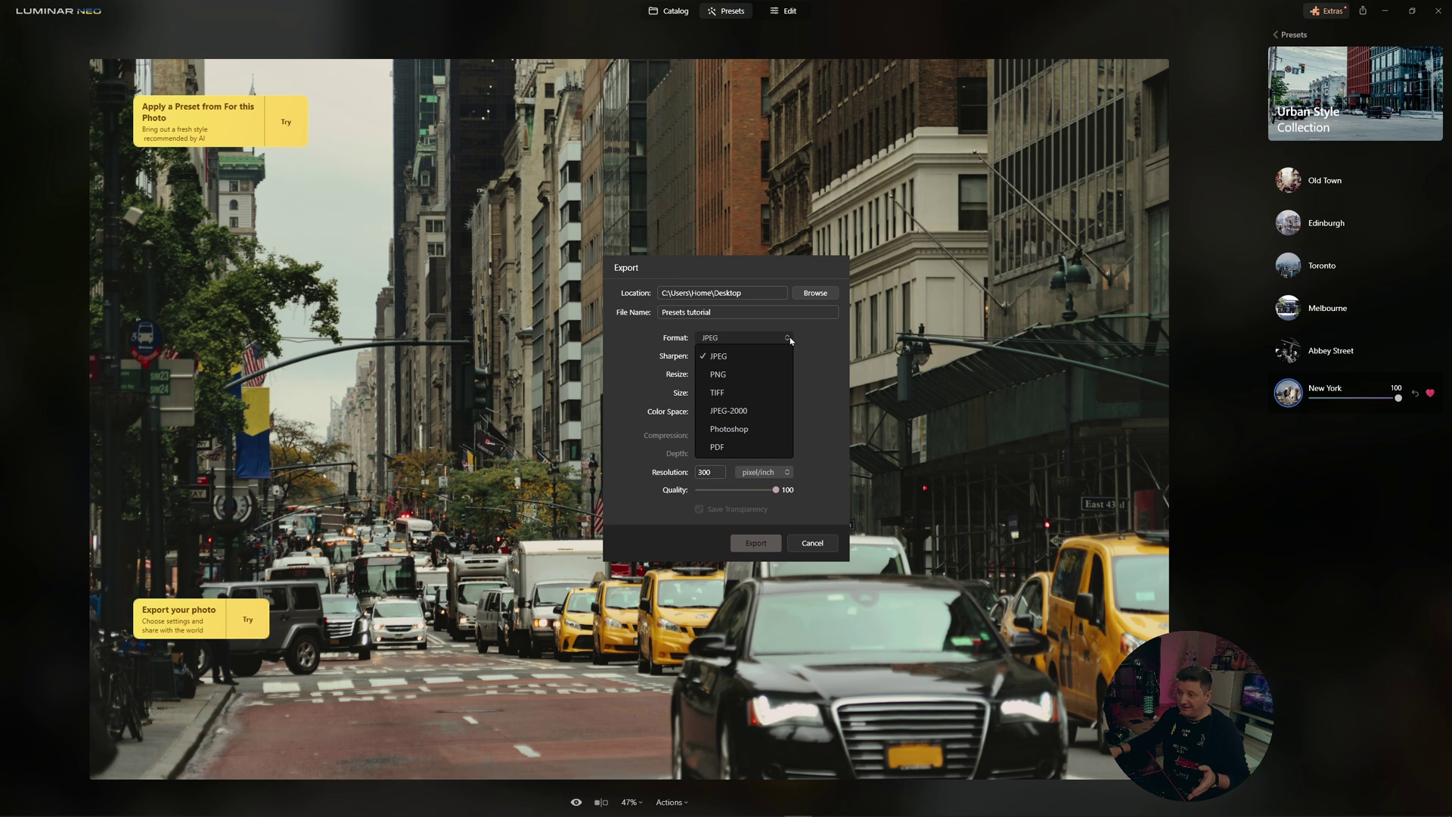
{"action": "left_click", "coordinate": [791, 340]}
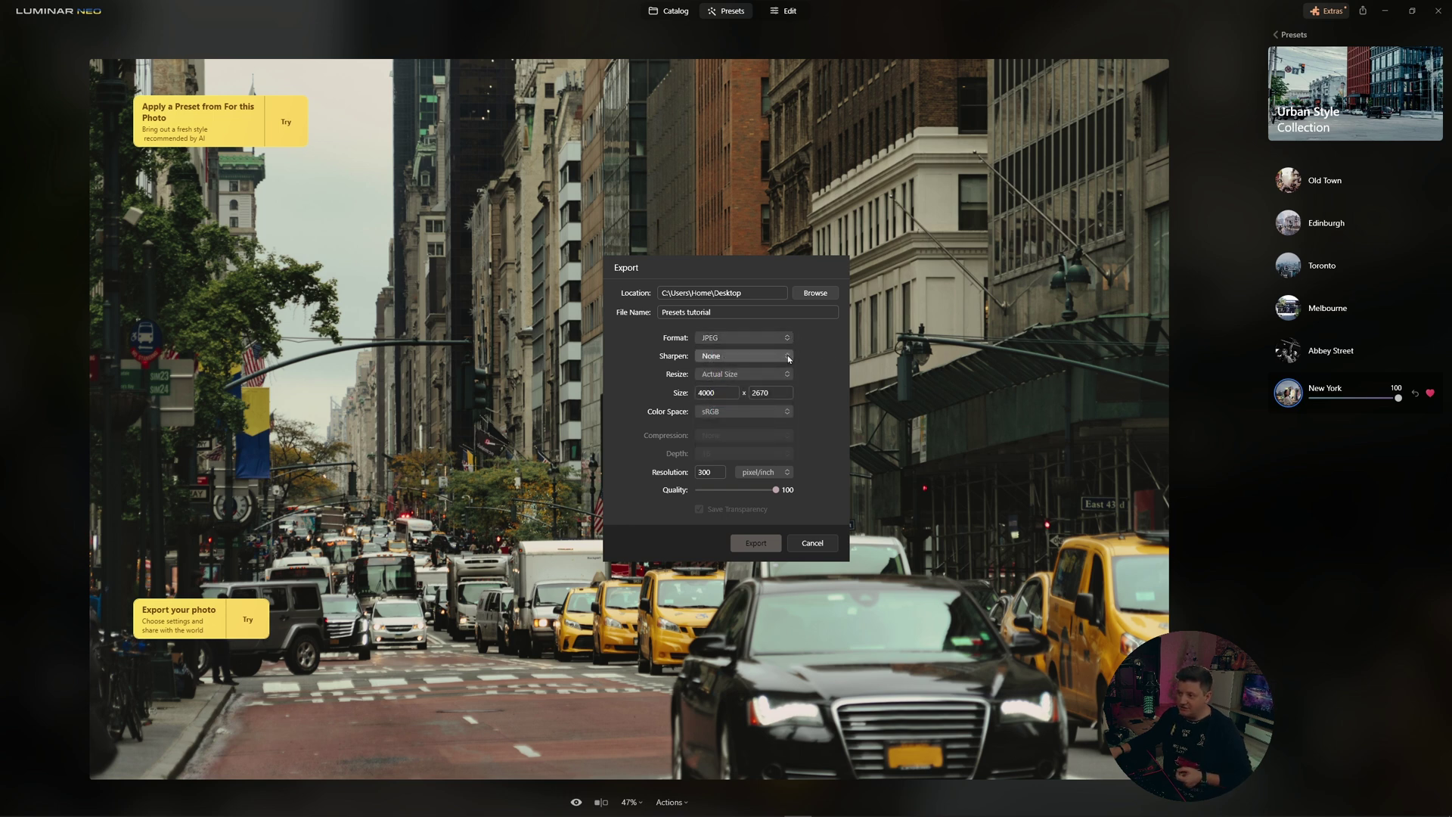
{"action": "left_click", "coordinate": [787, 356]}
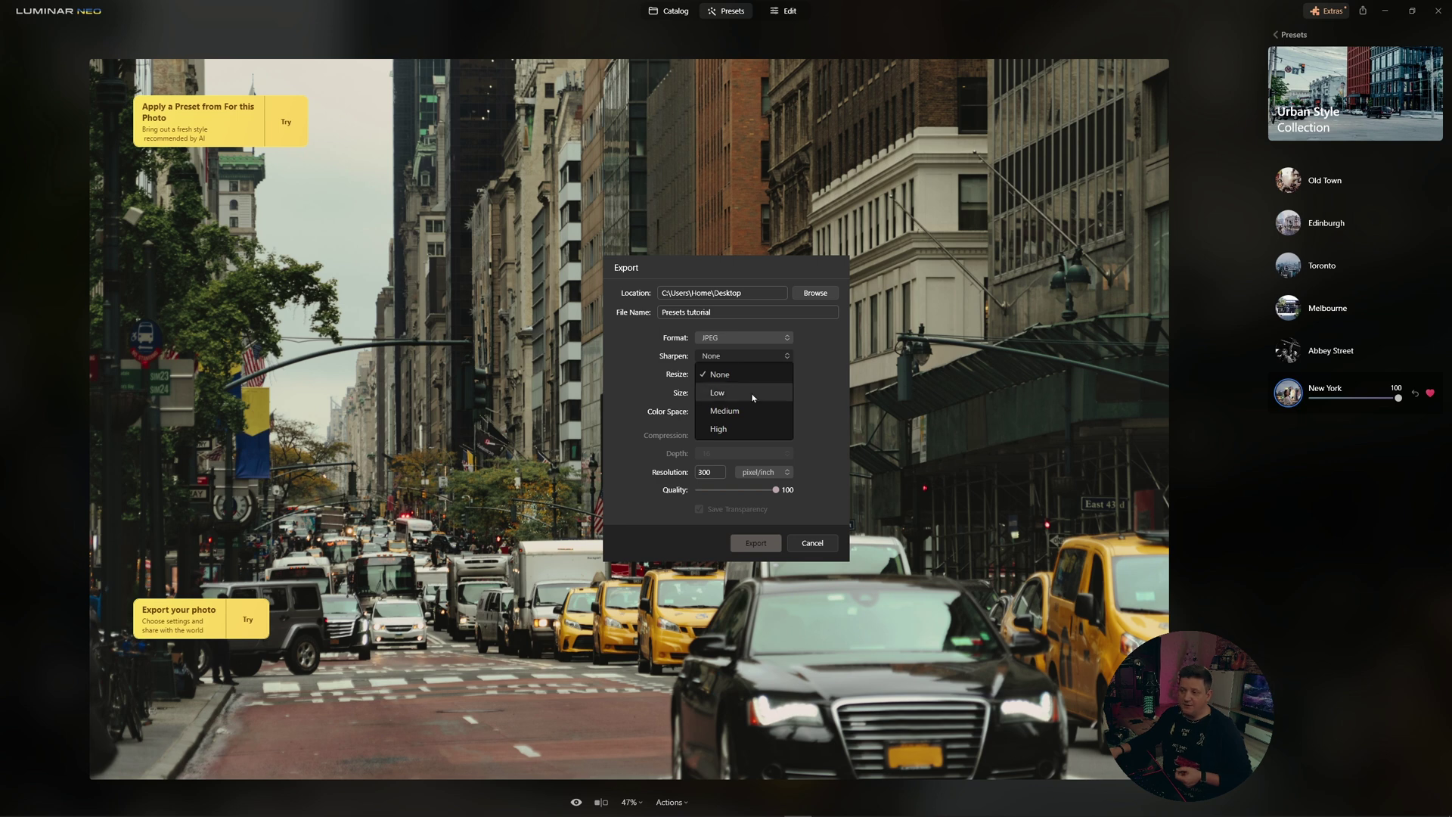
{"action": "left_click", "coordinate": [824, 402]}
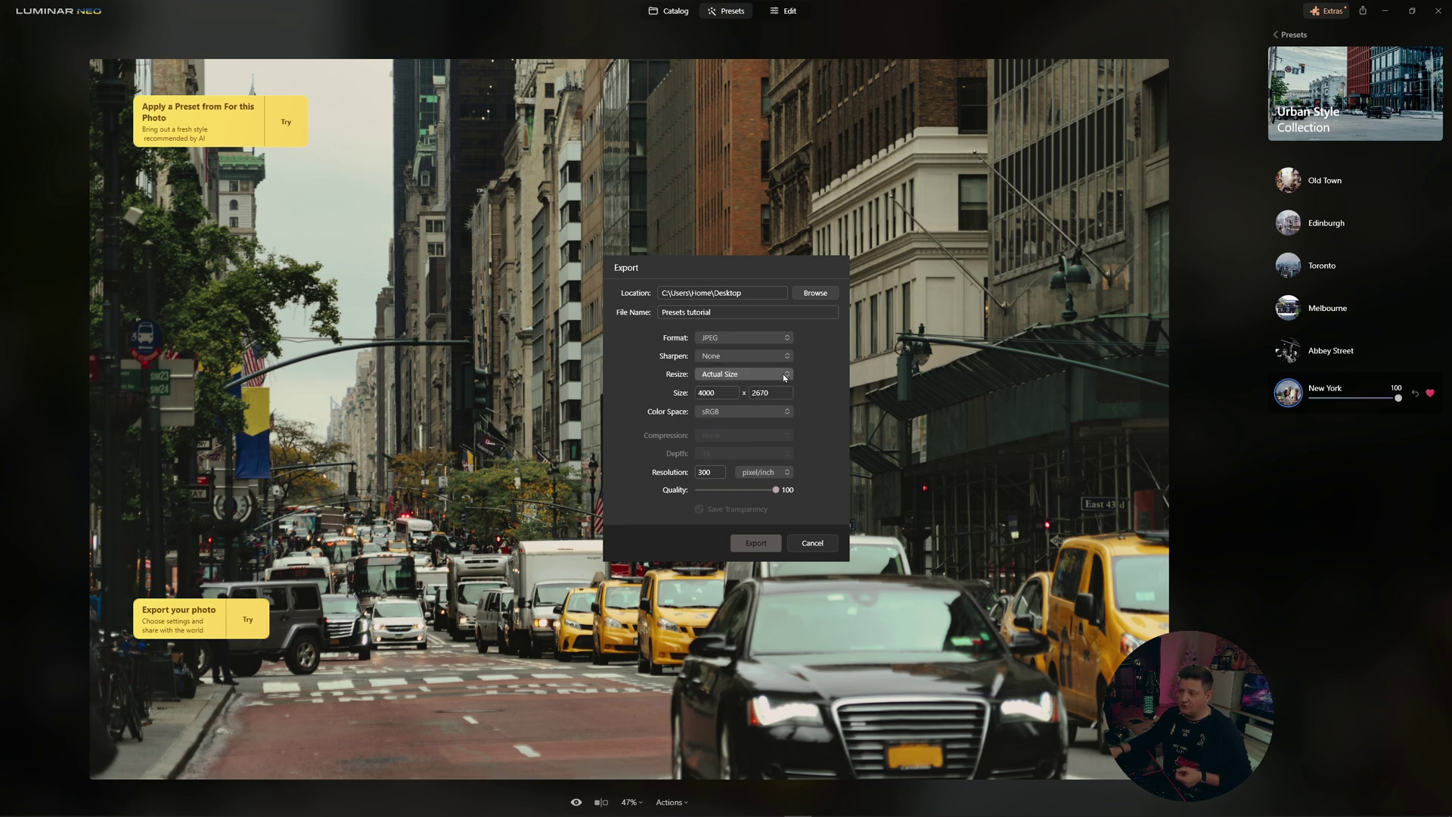
{"action": "left_click", "coordinate": [733, 357]}
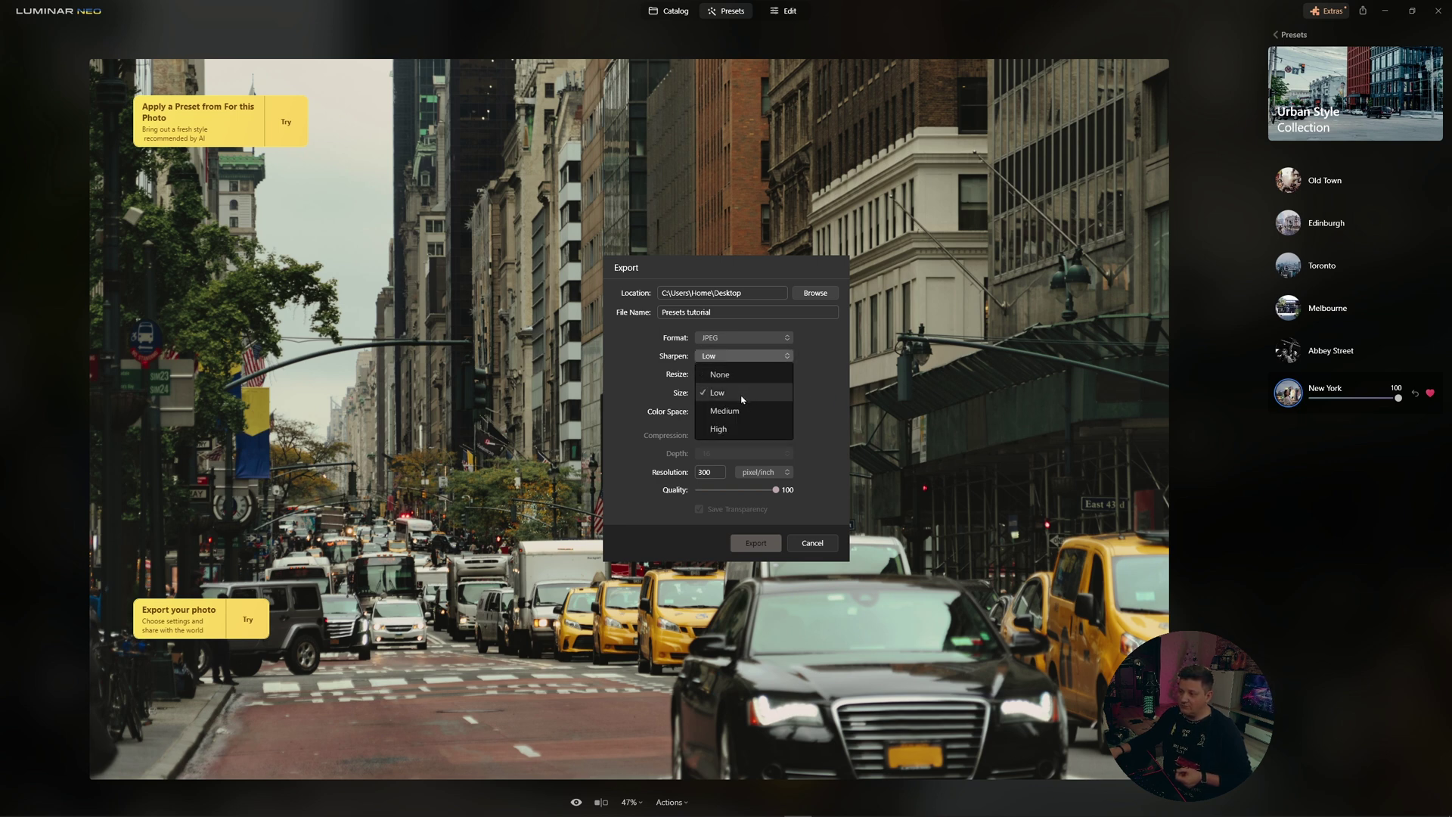
{"action": "left_click", "coordinate": [742, 396]}
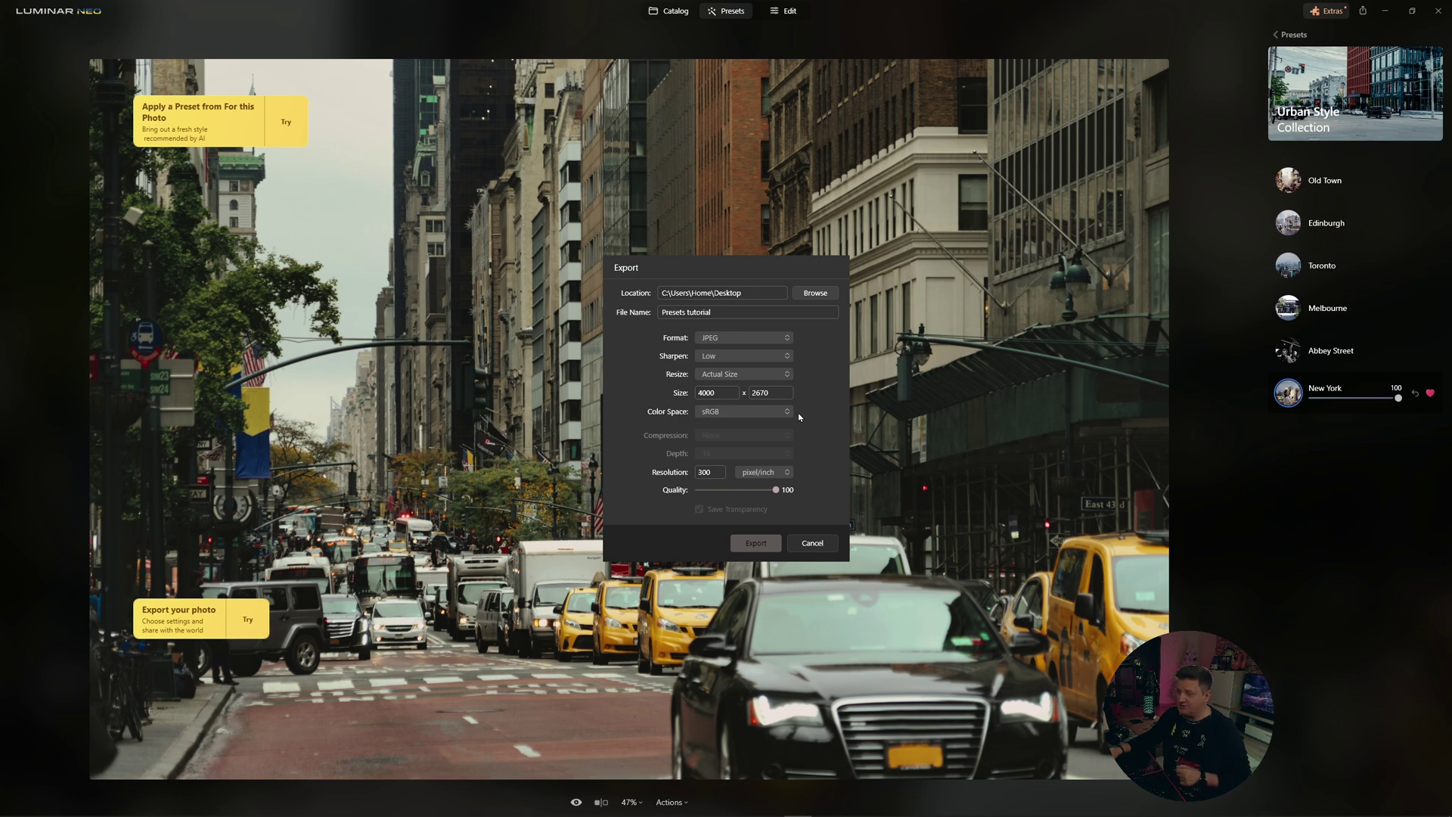
Set resolution to 240 ppi, export, and keep both files on the name clash
{"action": "double_click", "coordinate": [724, 472]}
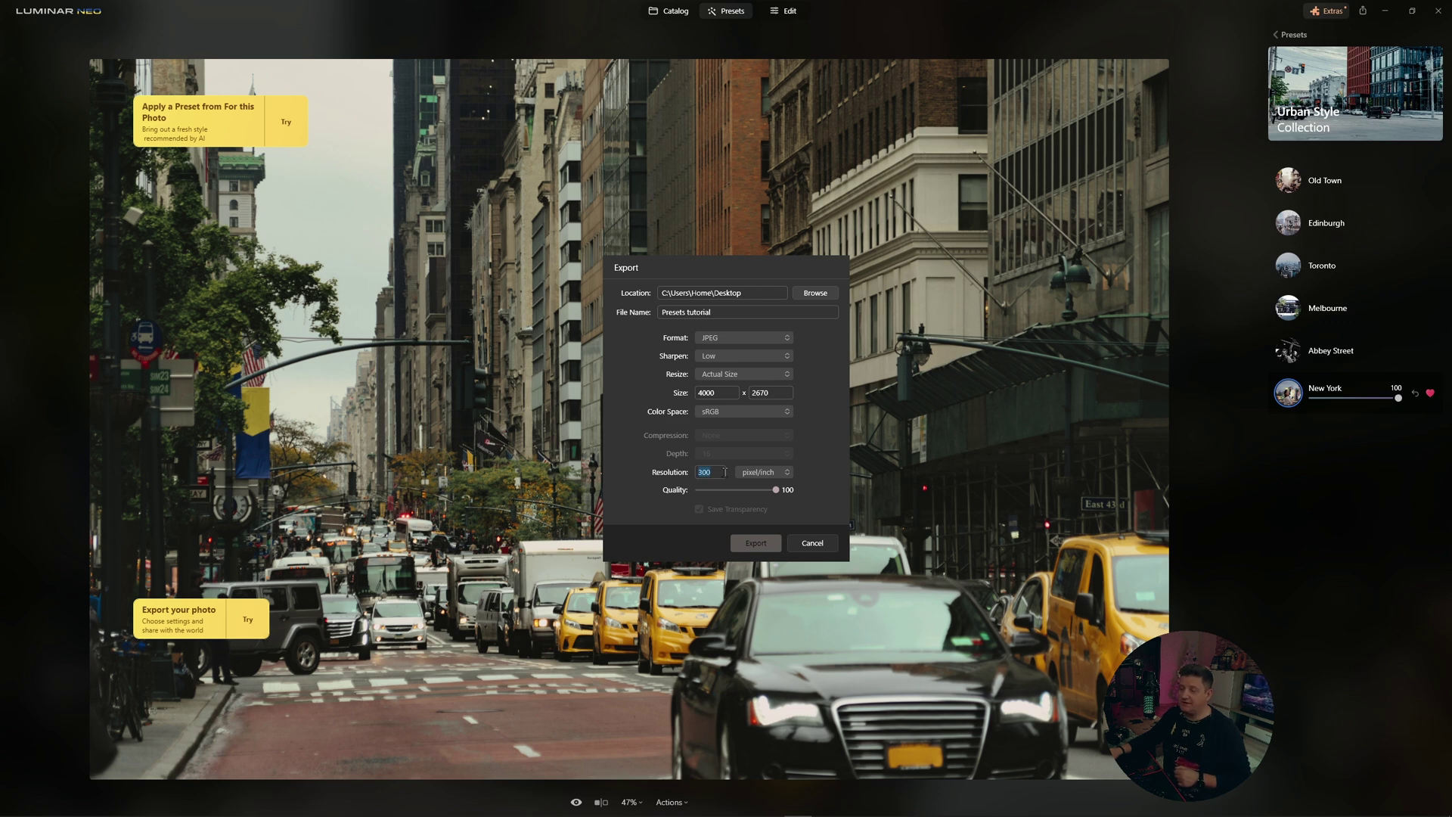
{"action": "key", "text": "BackSpace"}
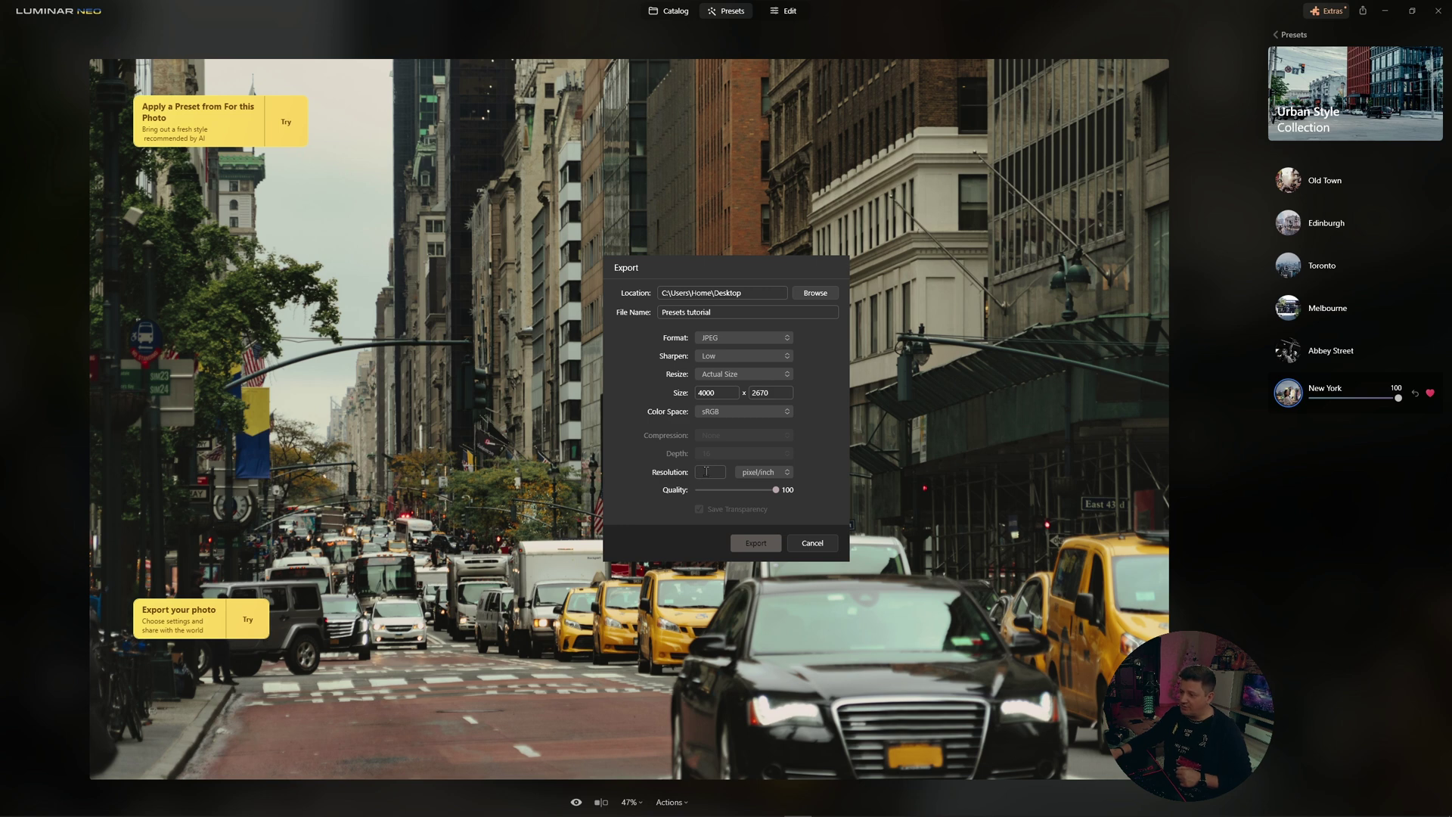
{"action": "type", "text": "240"}
{"action": "left_click", "coordinate": [755, 543]}
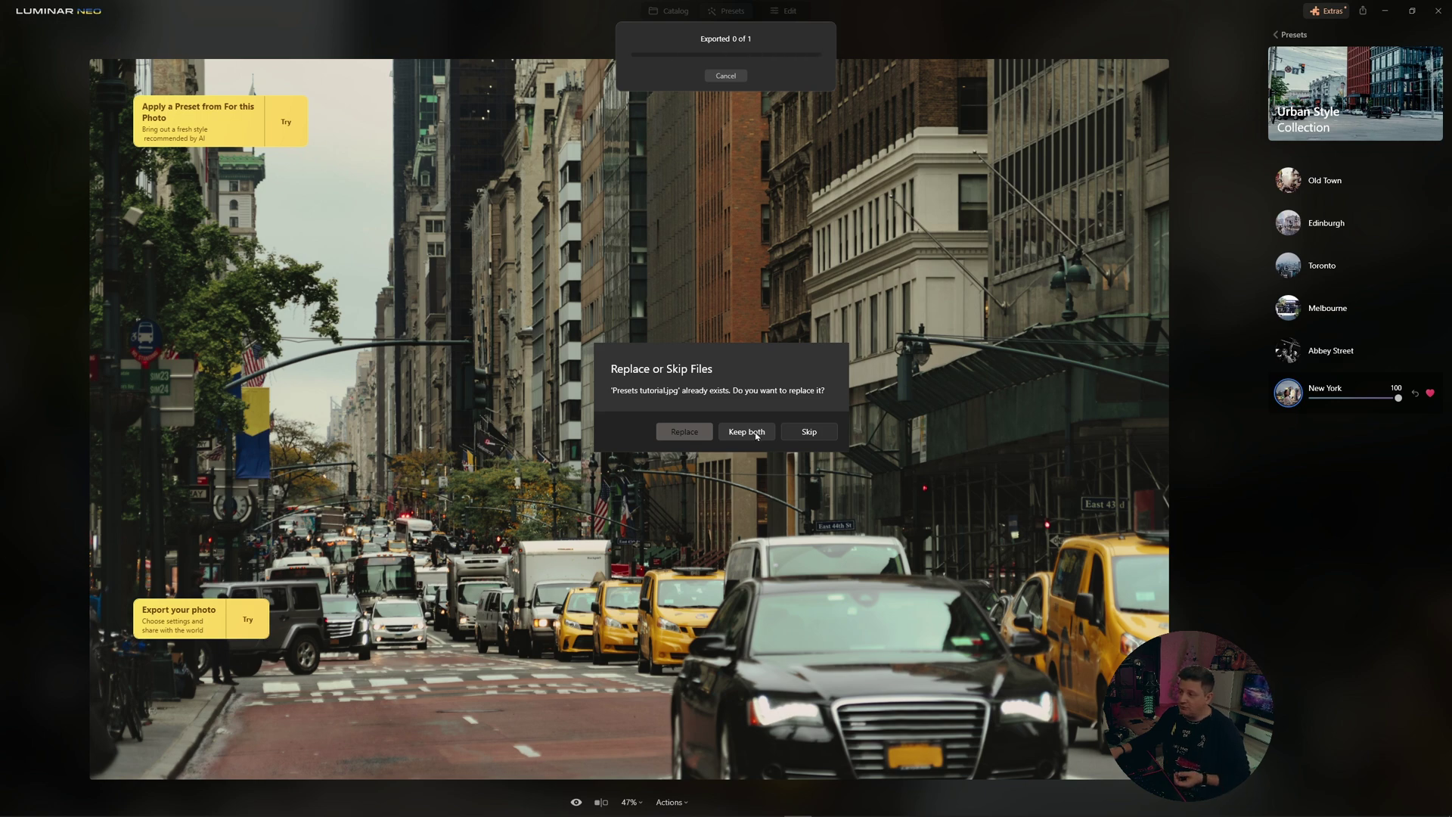
{"action": "left_click", "coordinate": [756, 432]}
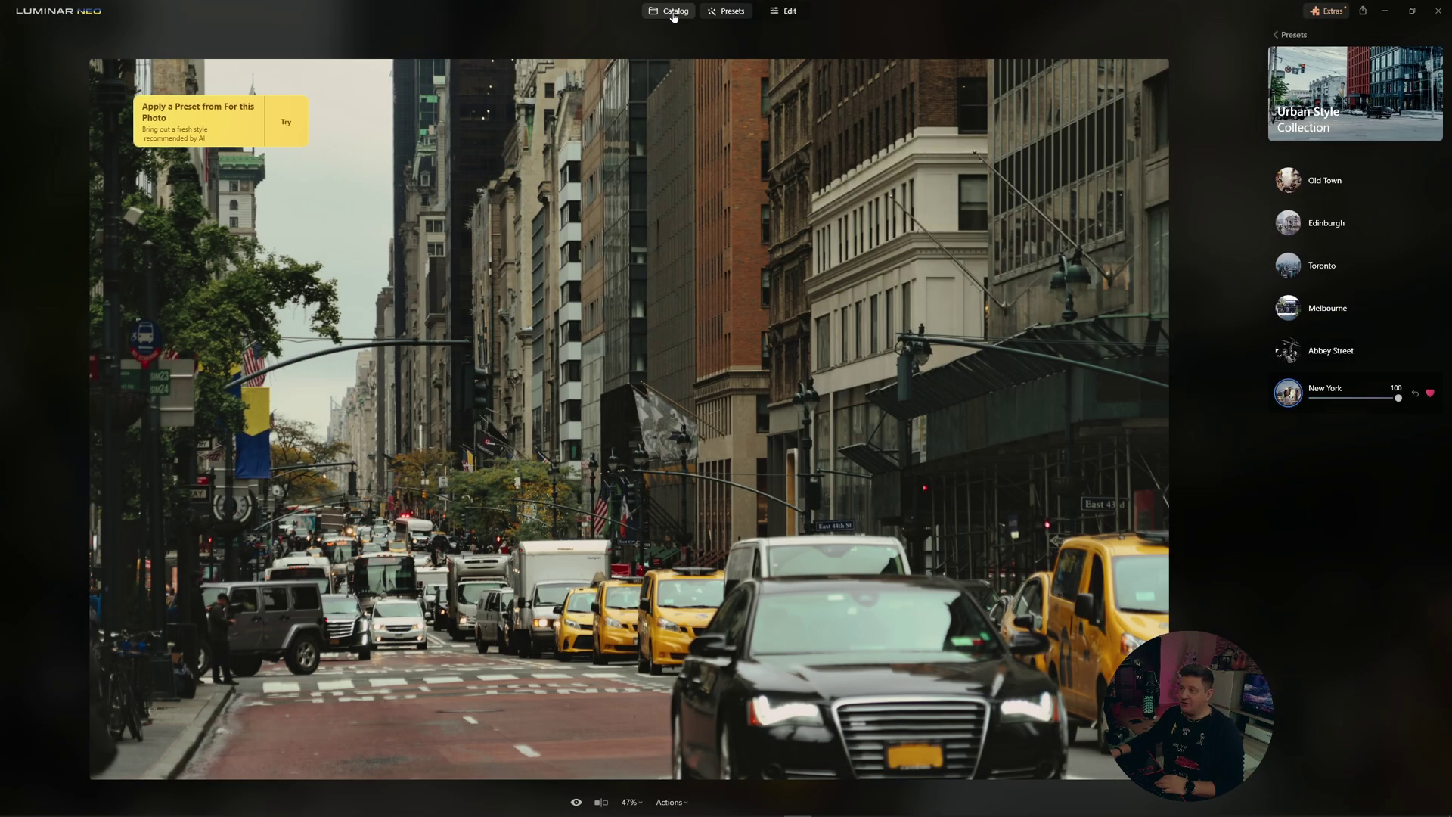
Open the standing woman's photo, set Body Shape 21 and Abdomen 37, then open the close-up portrait
{"action": "left_click", "coordinate": [674, 15]}
{"action": "double_click", "coordinate": [378, 618]}
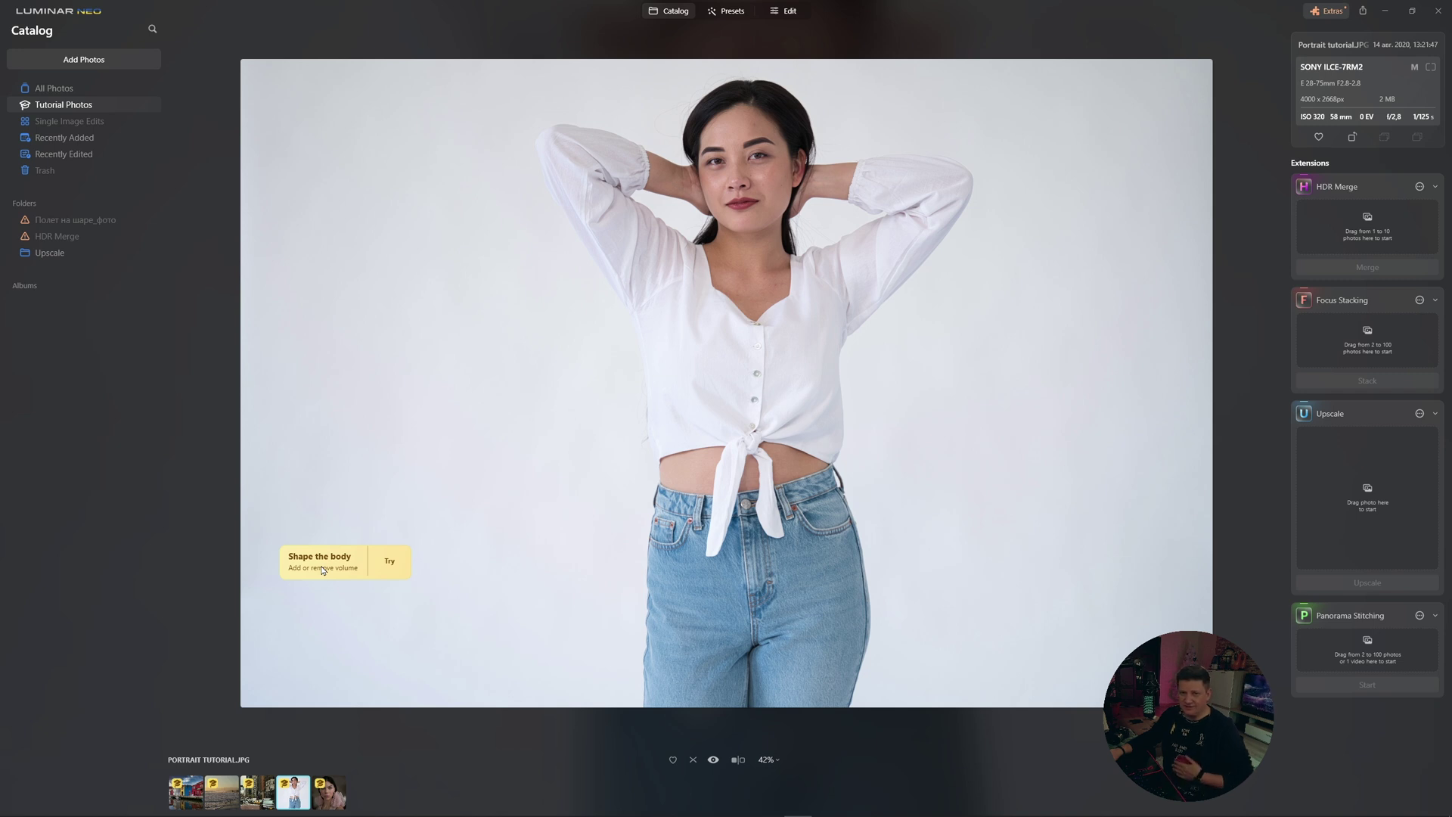
{"action": "left_click", "coordinate": [322, 570]}
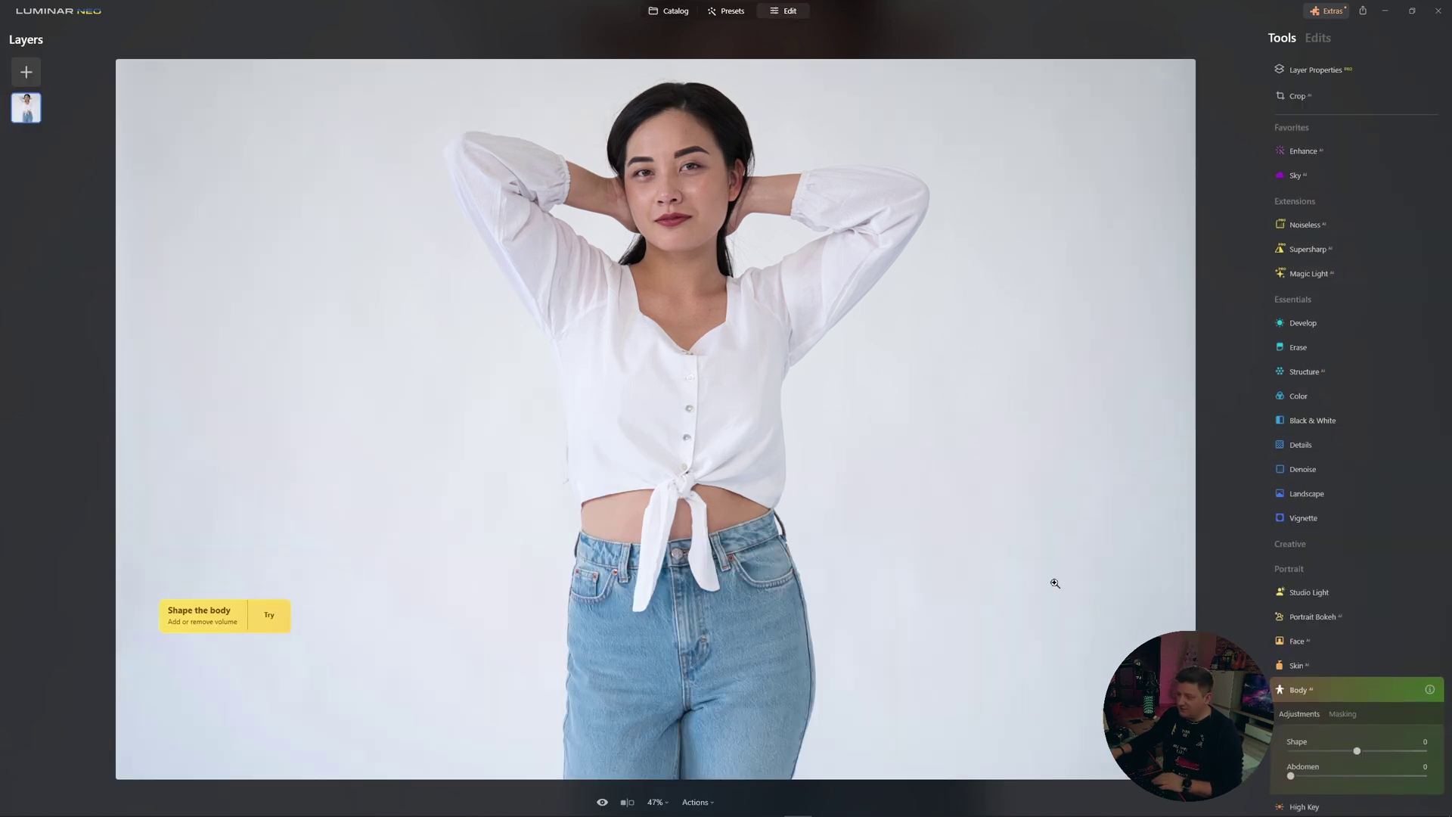
{"action": "scroll", "coordinate": [1331, 620], "scroll_direction": "down", "scroll_amount": 2}
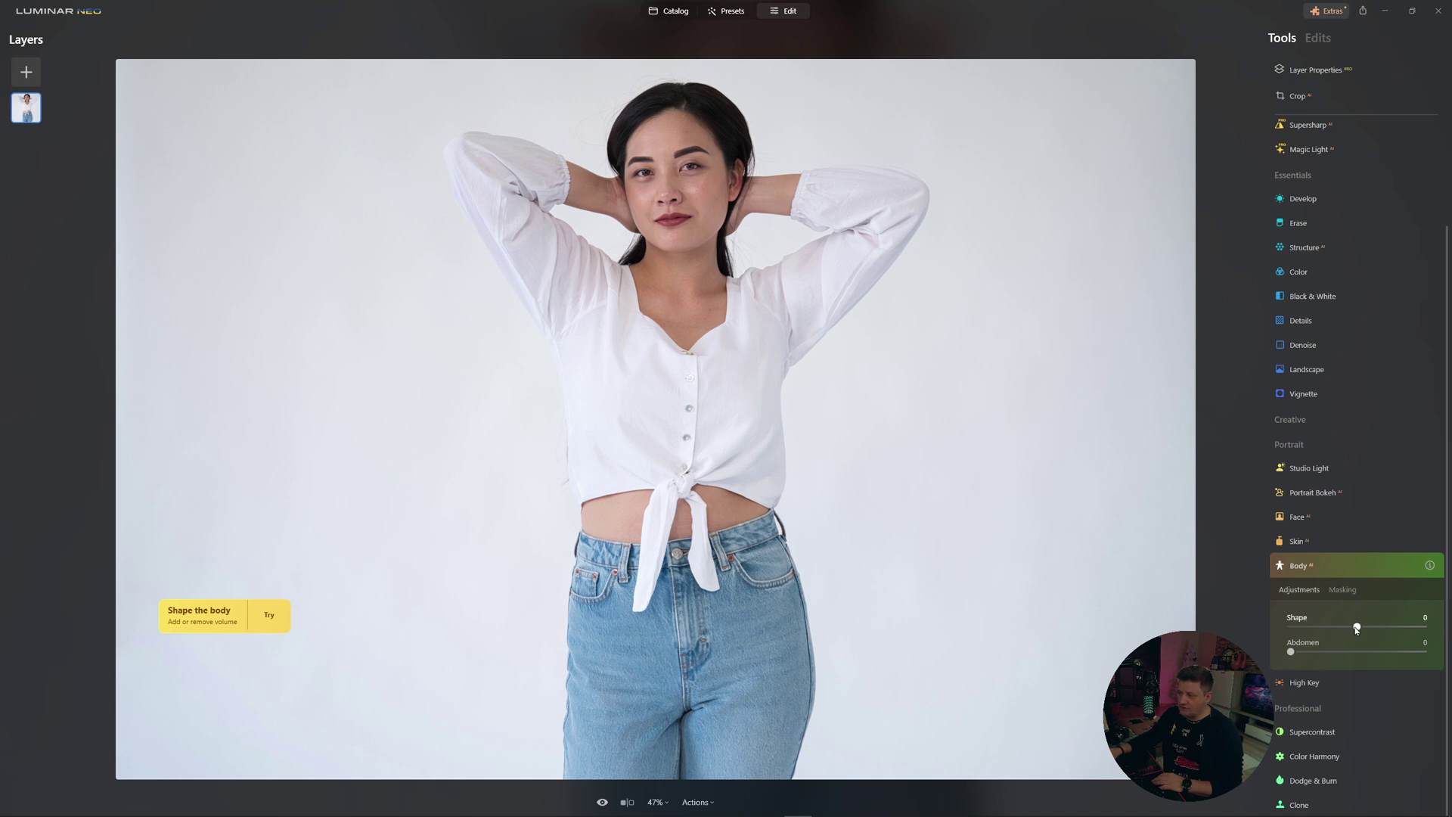
{"action": "left_click_drag", "start_coordinate": [1357, 628], "coordinate": [1372, 625]}
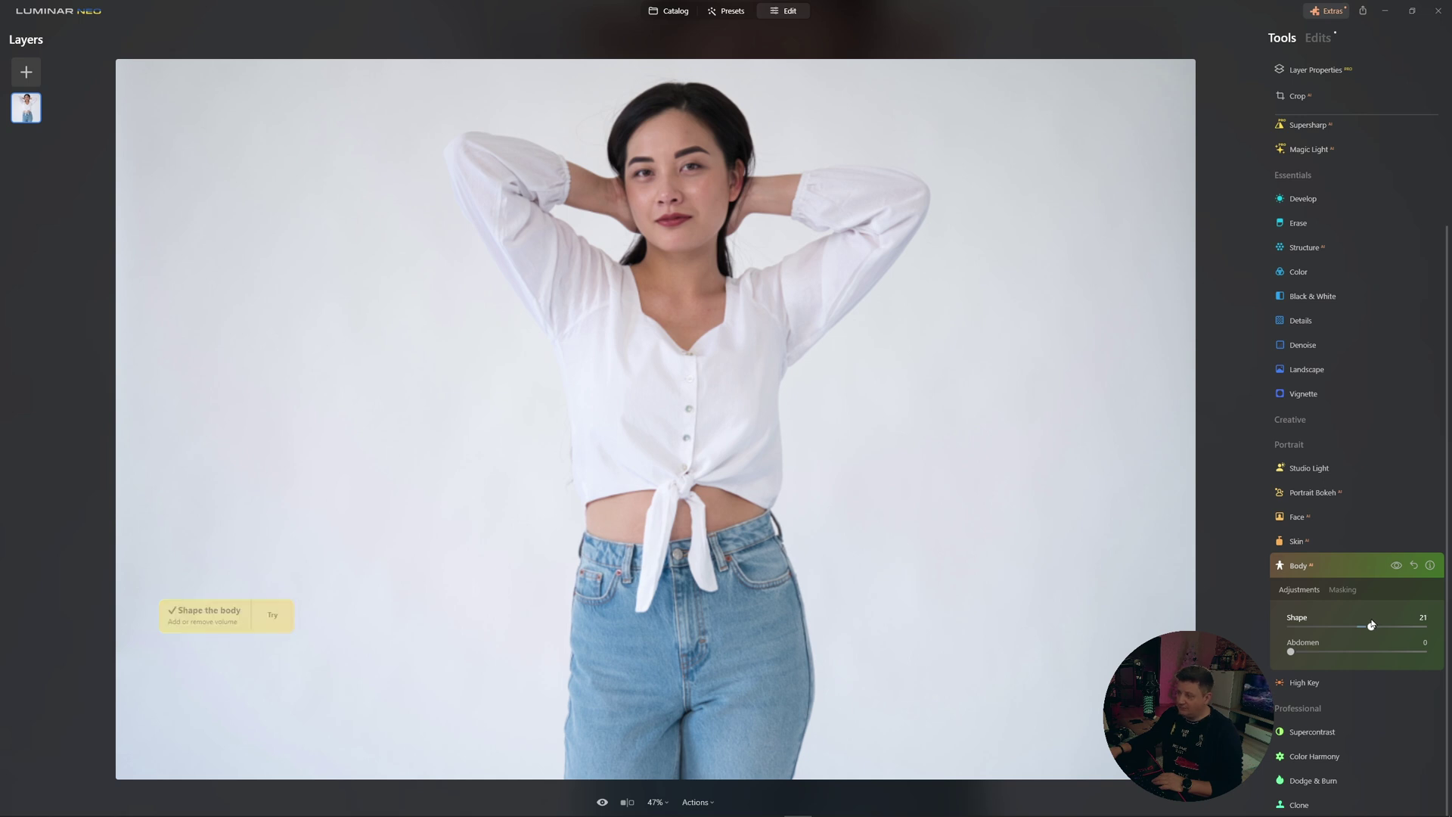
{"action": "left_click_drag", "start_coordinate": [1291, 652], "coordinate": [1341, 654]}
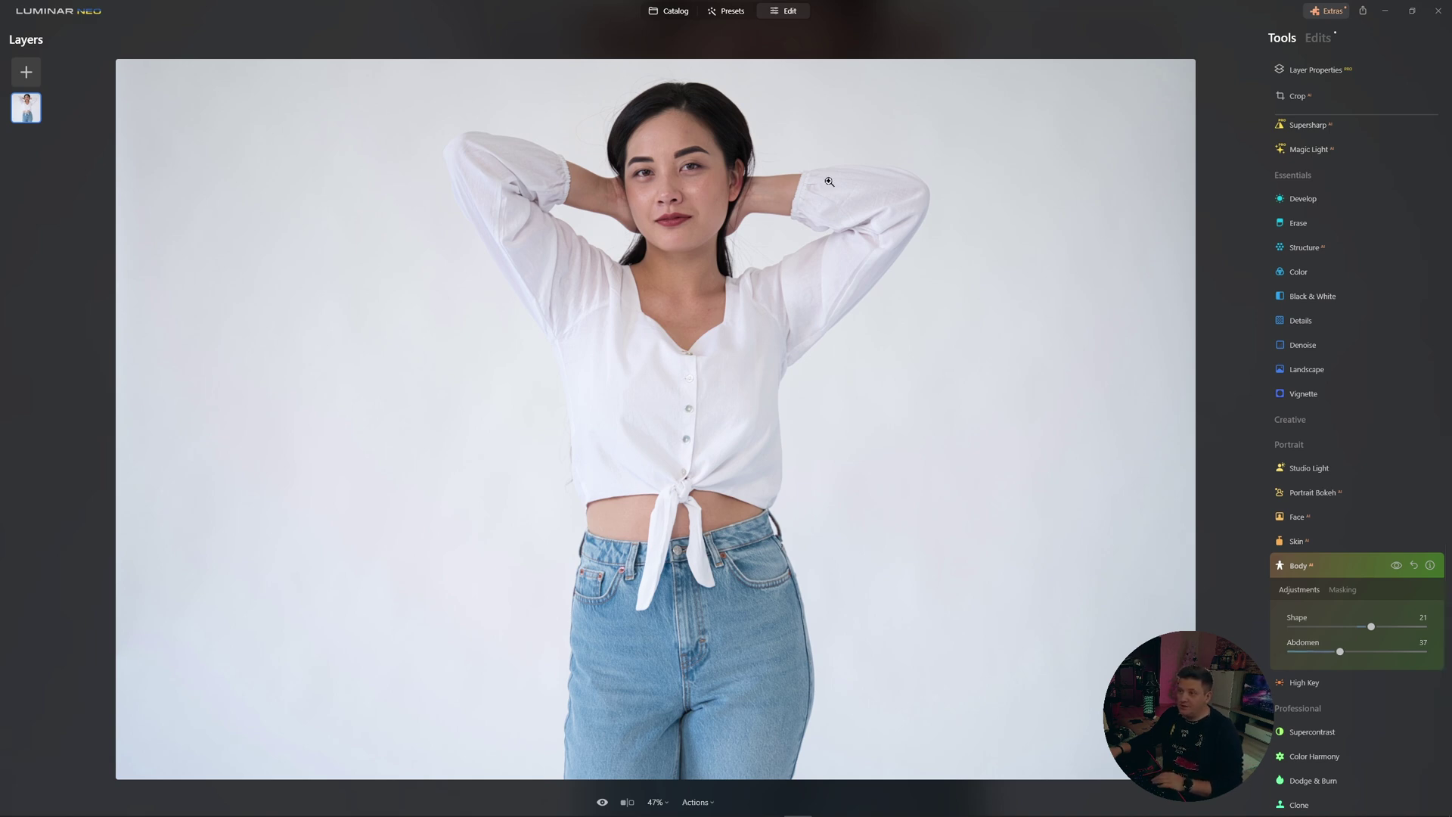
{"action": "left_click", "coordinate": [675, 11]}
{"action": "double_click", "coordinate": [756, 643]}
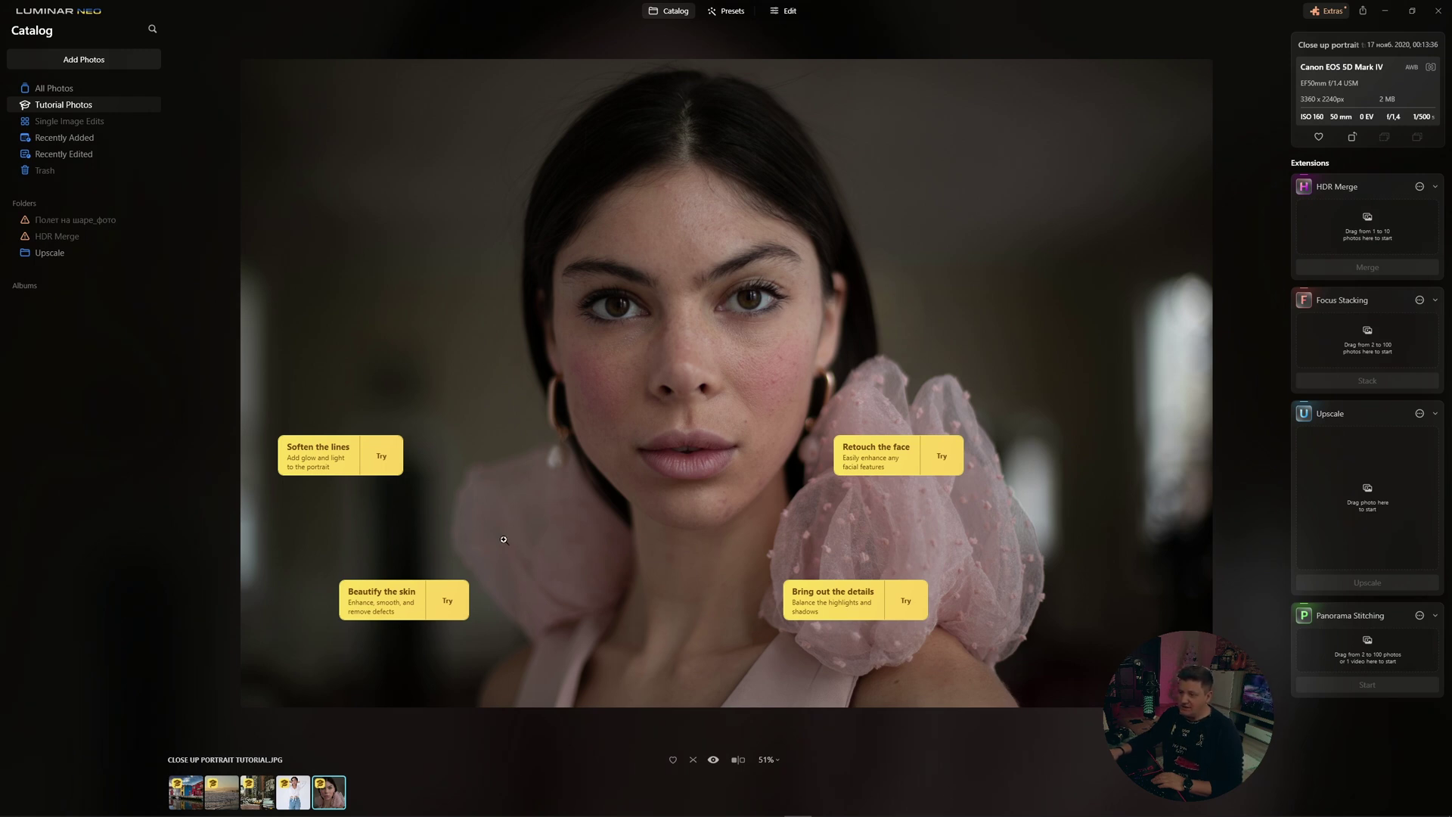
Add an upper-right Studio Light with Amount 16, Hue 31, Saturation 17 and smoothness about 52
{"action": "left_click", "coordinate": [319, 465]}
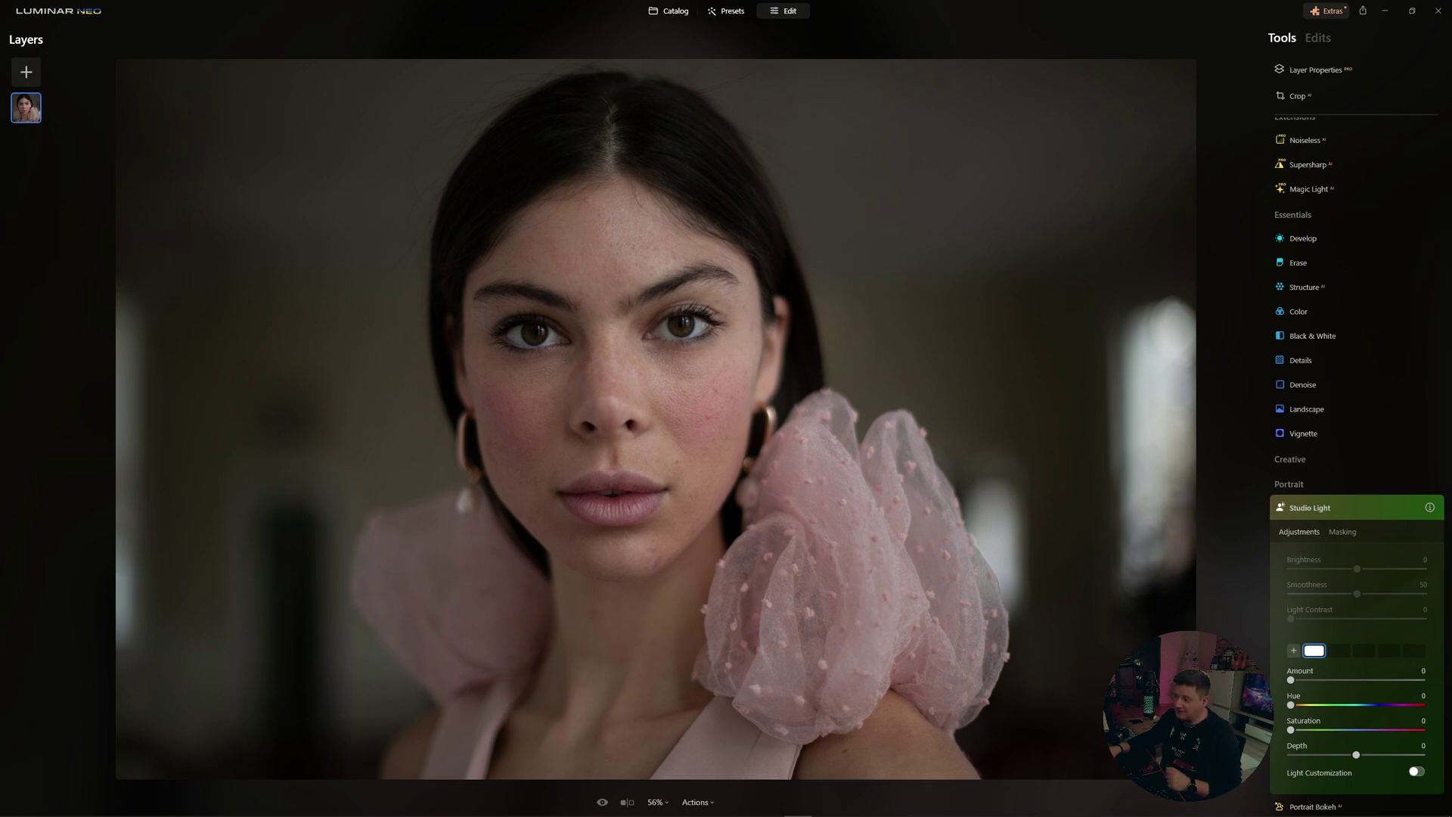
{"action": "left_click_drag", "start_coordinate": [777, 501], "coordinate": [885, 356]}
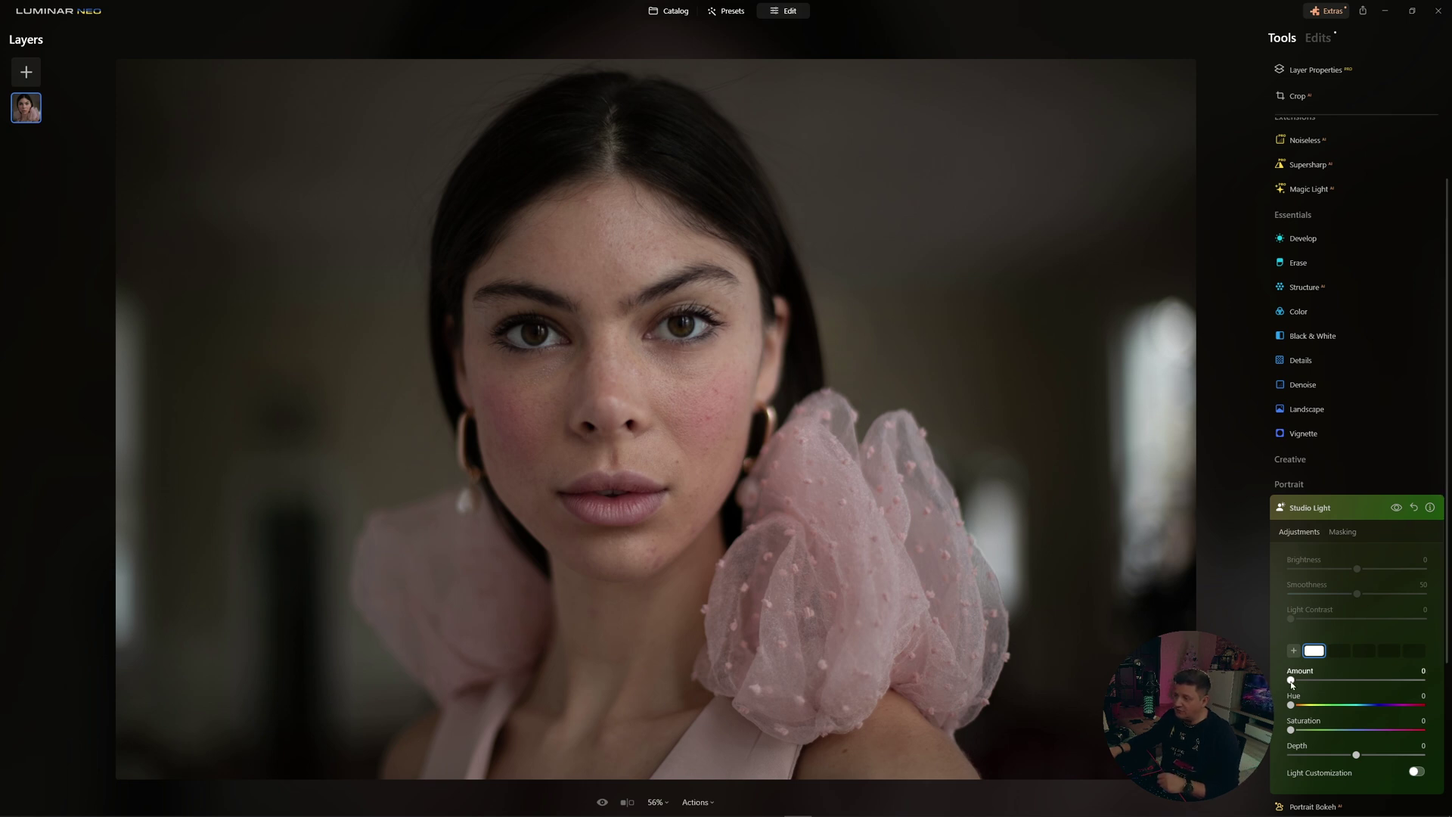
{"action": "left_click_drag", "start_coordinate": [1291, 680], "coordinate": [1314, 680]}
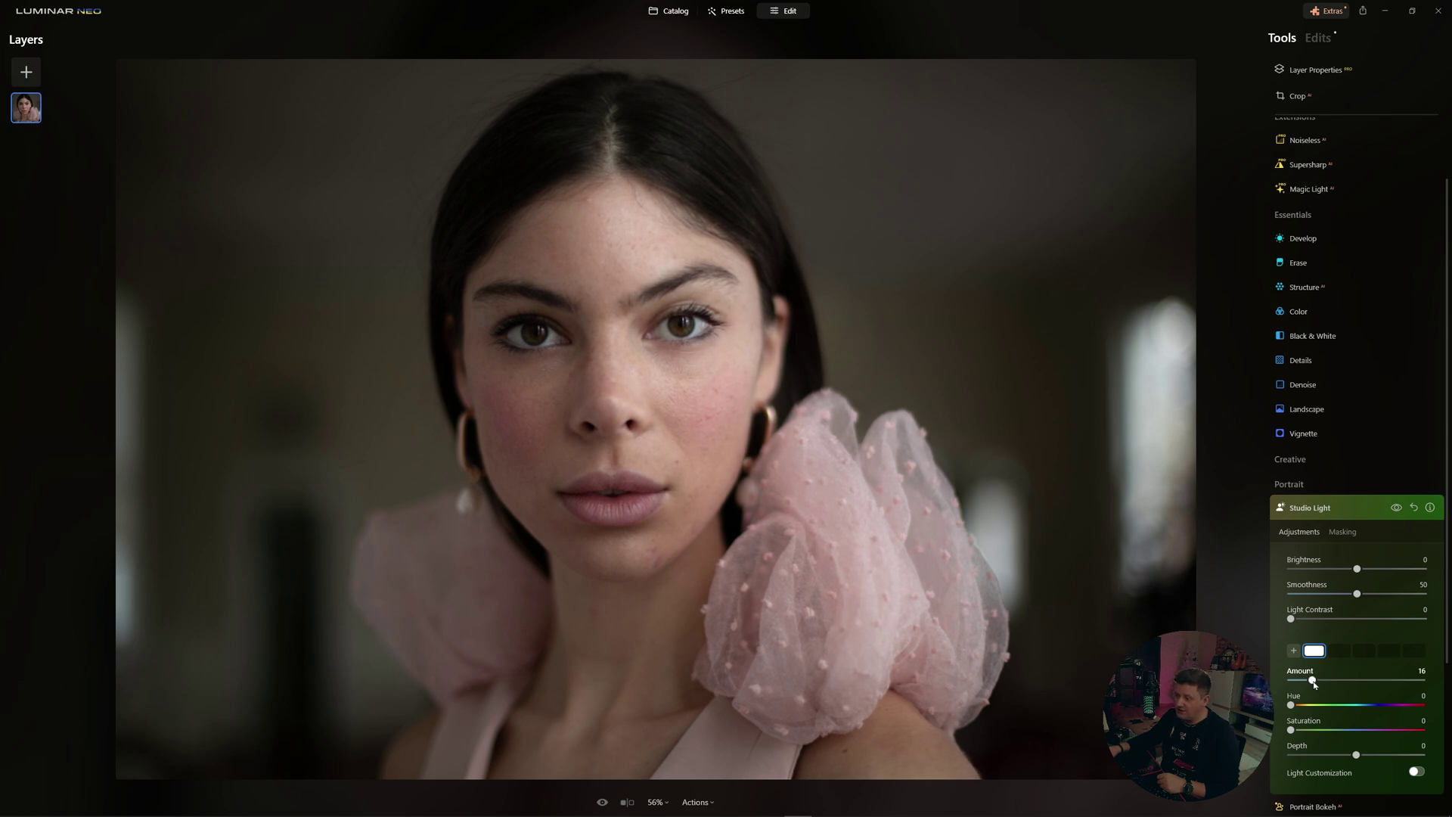
{"action": "left_click_drag", "start_coordinate": [1322, 737], "coordinate": [1301, 705]}
{"action": "left_click_drag", "start_coordinate": [1357, 593], "coordinate": [1359, 601]}
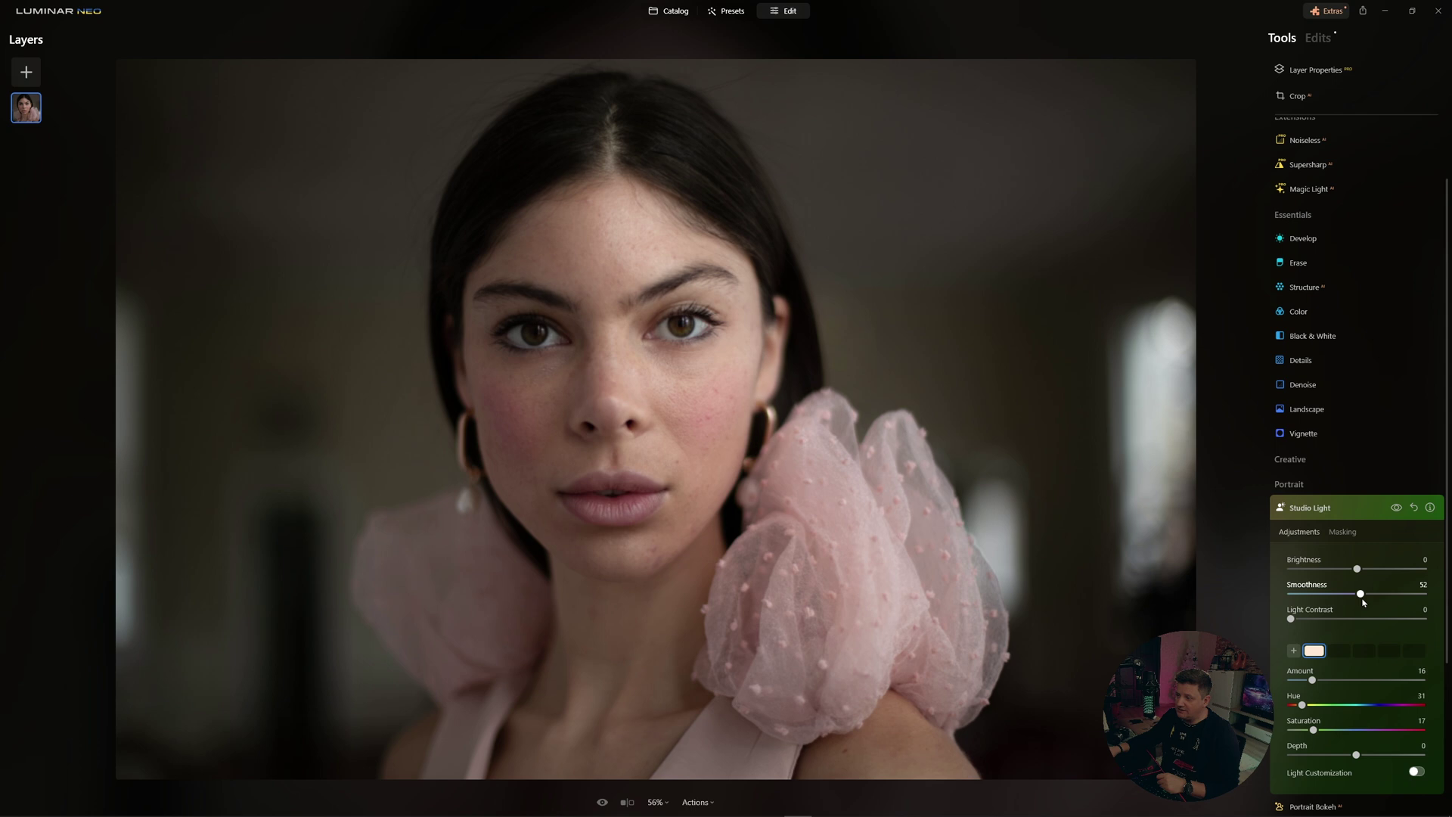
{"action": "scroll", "coordinate": [1343, 601], "scroll_direction": "down", "scroll_amount": 3}
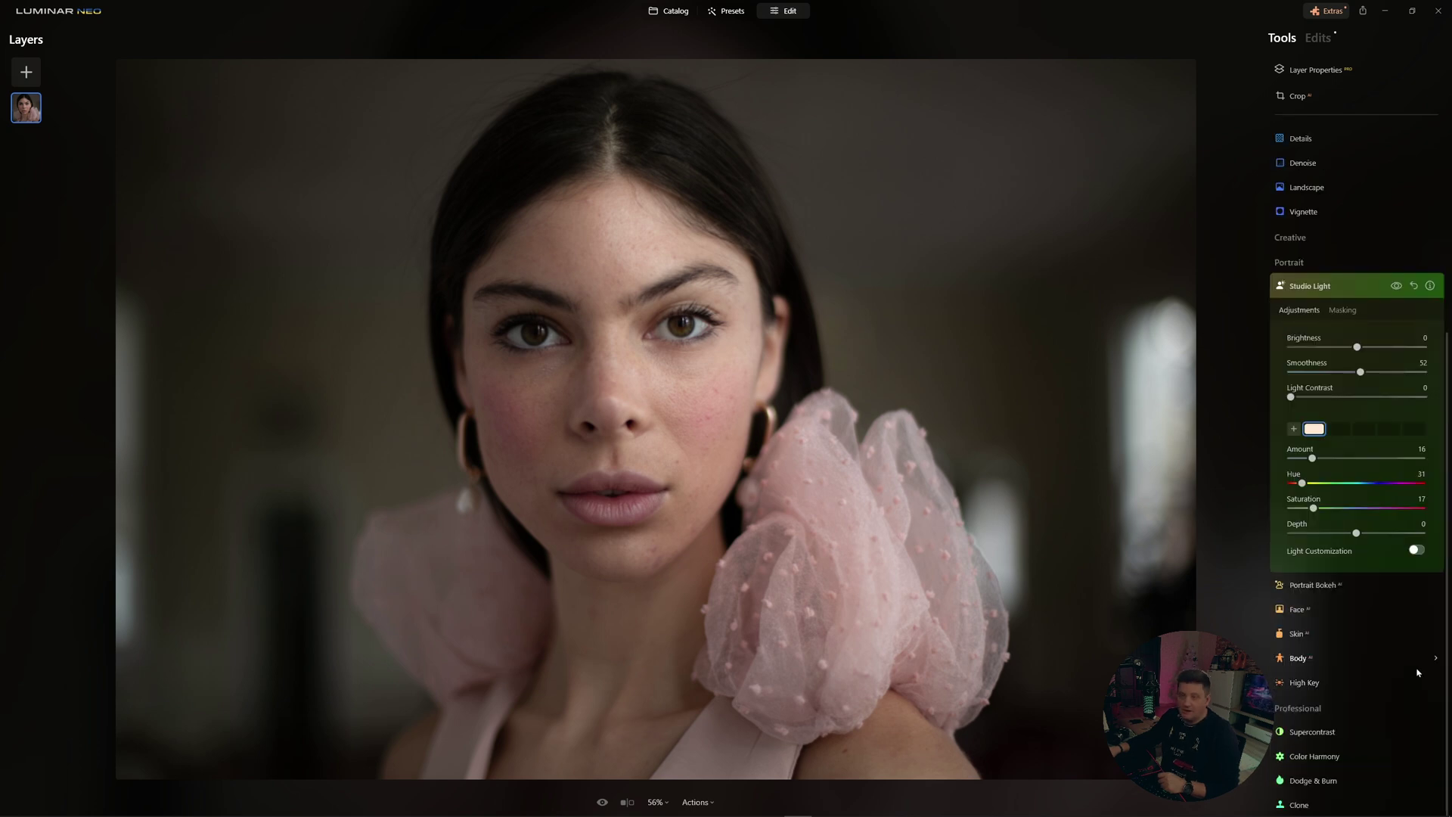
{"action": "left_click", "coordinate": [1417, 551]}
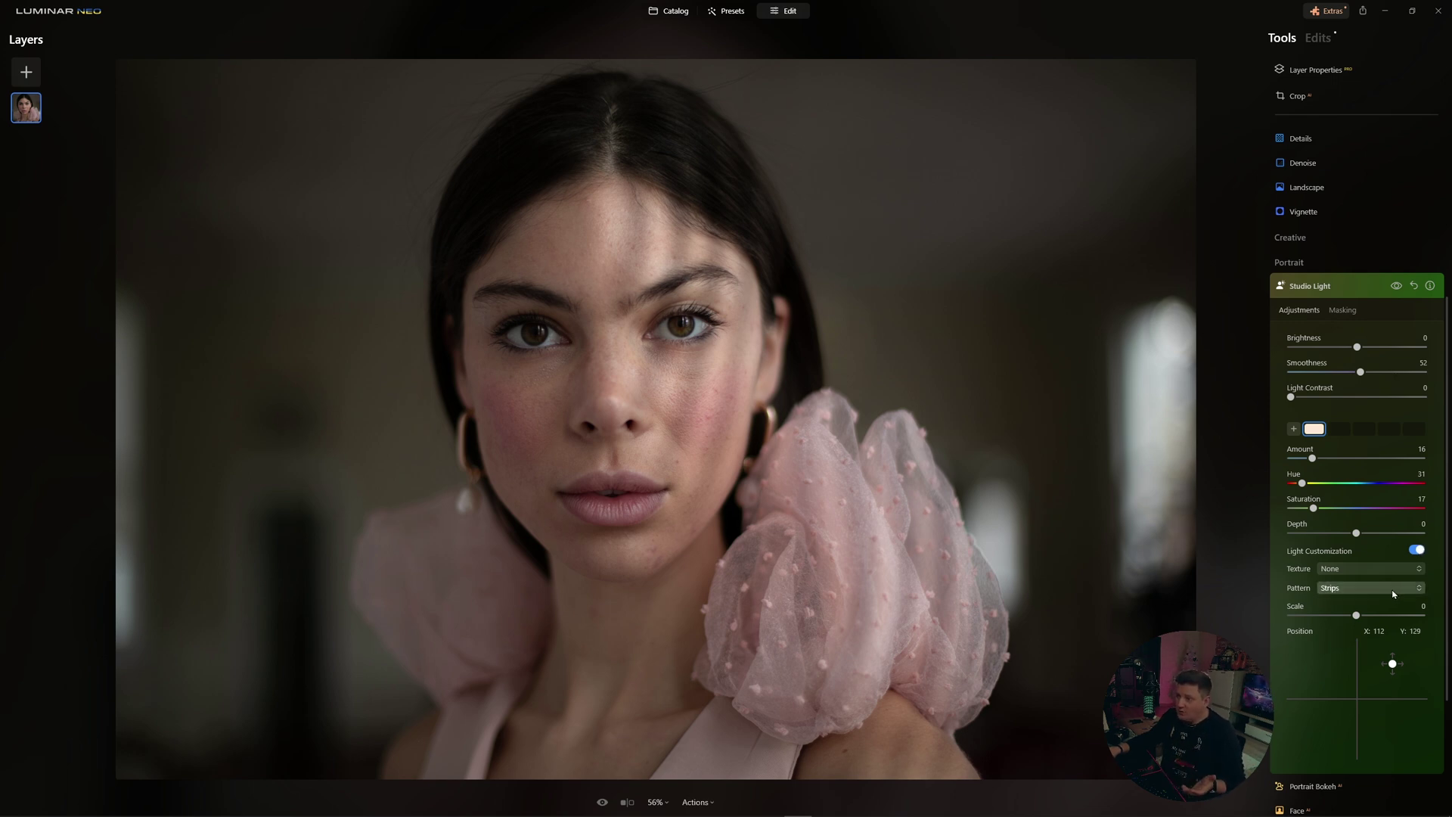
{"action": "scroll", "coordinate": [1420, 593], "scroll_direction": "down", "scroll_amount": 1}
{"action": "left_click", "coordinate": [1419, 592]}
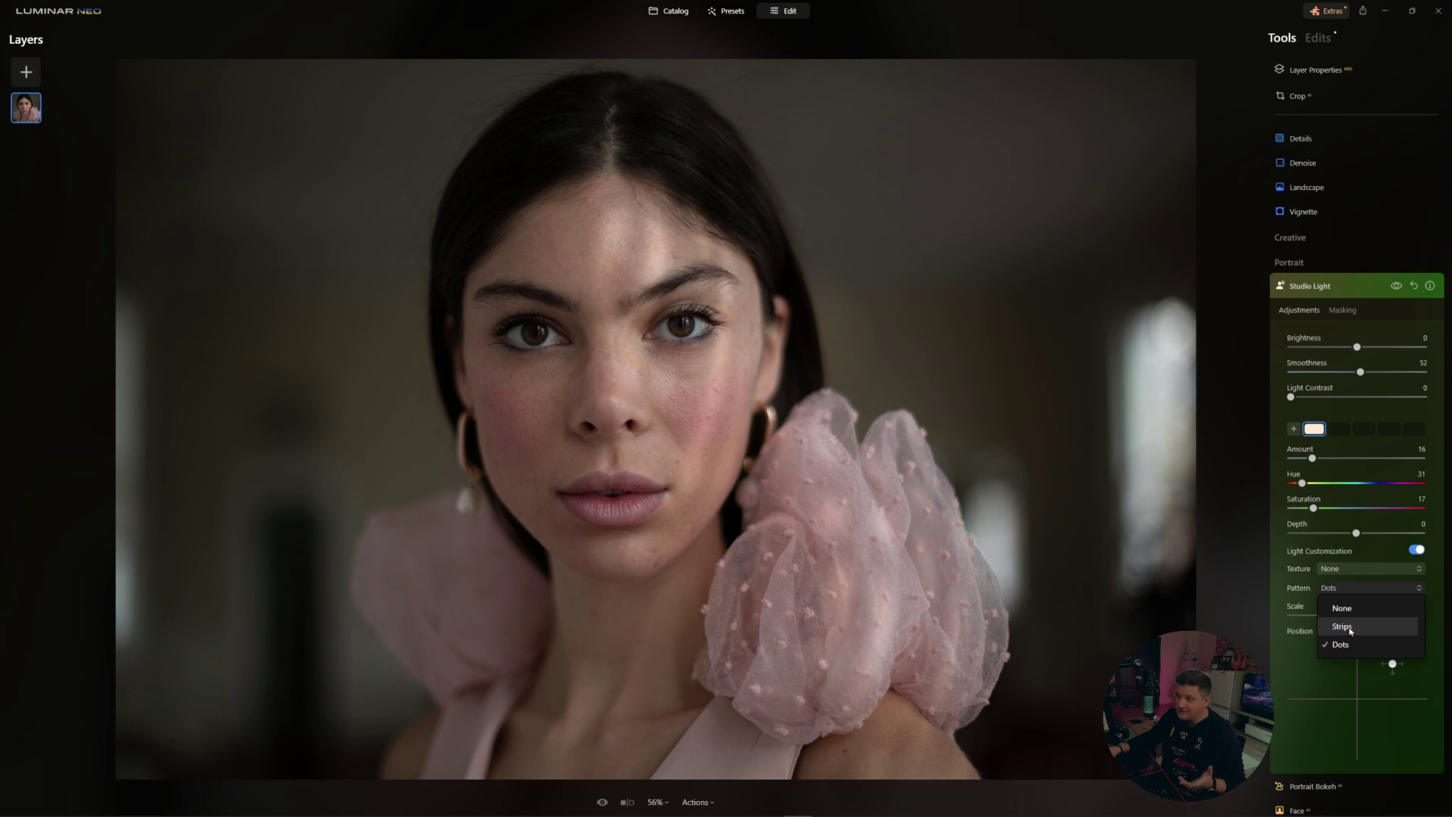
{"action": "left_click", "coordinate": [1343, 627]}
{"action": "left_click", "coordinate": [1379, 568]}
{"action": "left_click", "coordinate": [1346, 647]}
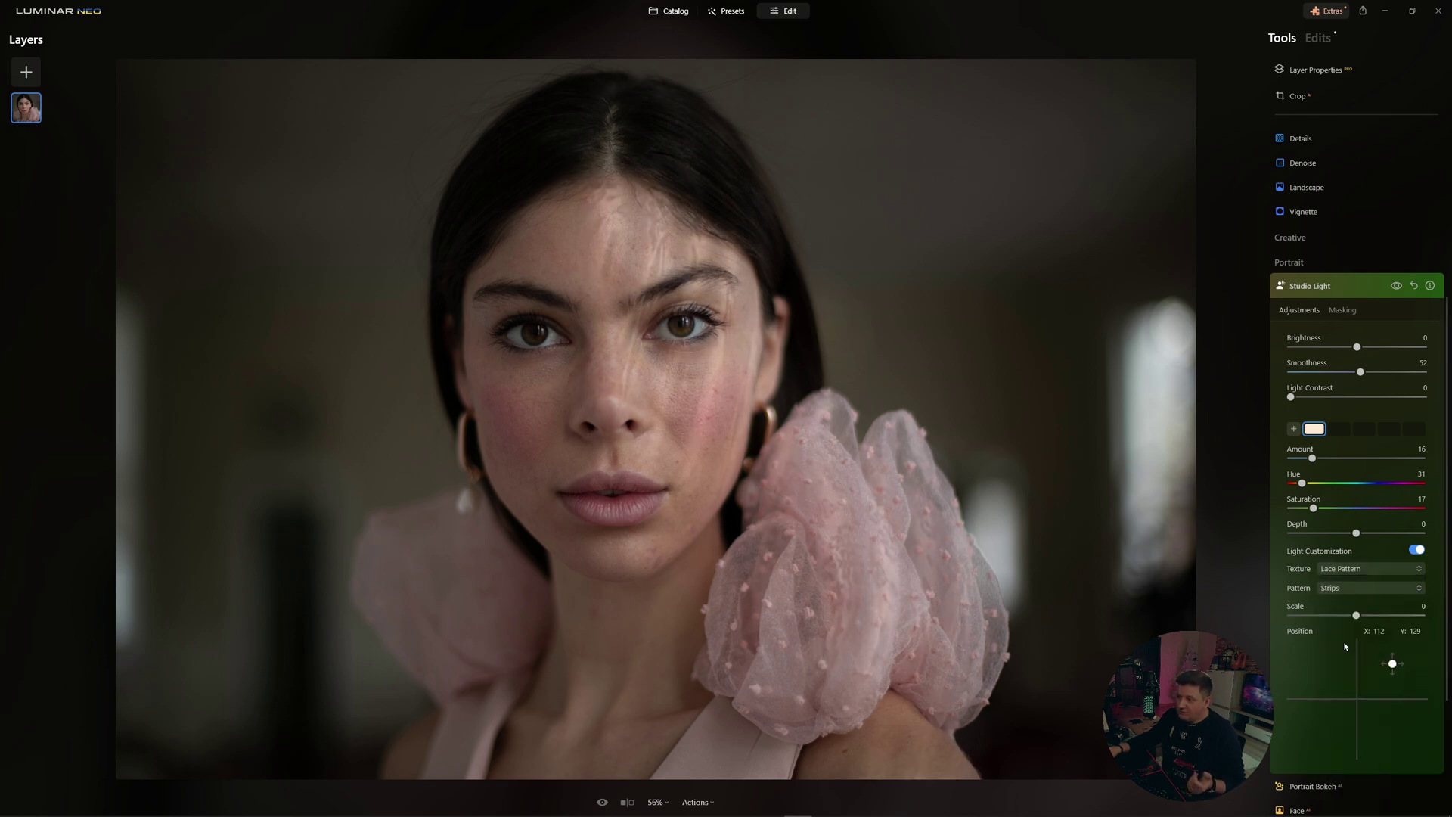
{"action": "left_click", "coordinate": [1414, 568]}
{"action": "left_click", "coordinate": [1360, 722]}
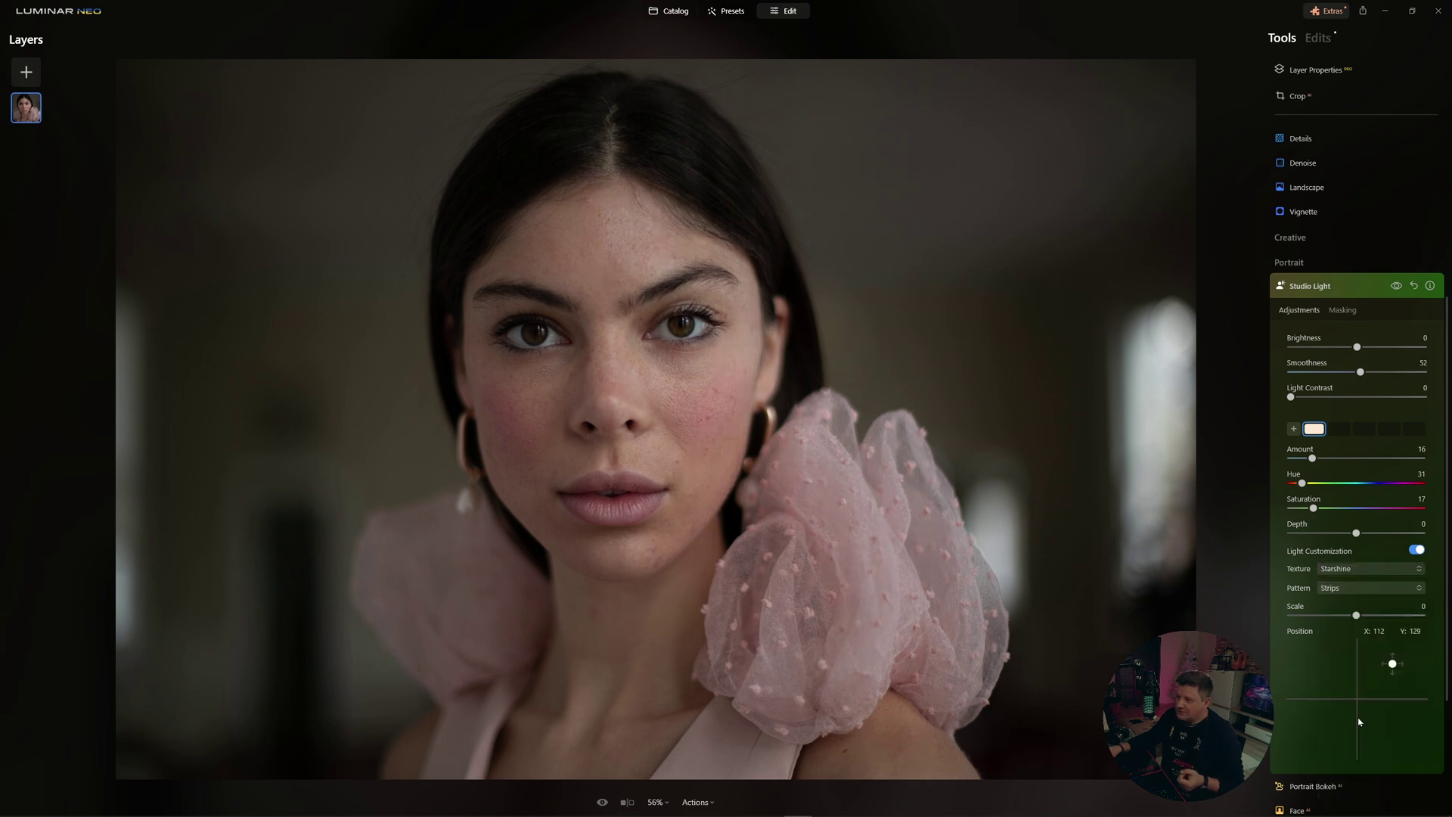
{"action": "left_click", "coordinate": [1372, 568]}
{"action": "left_click", "coordinate": [1372, 679]}
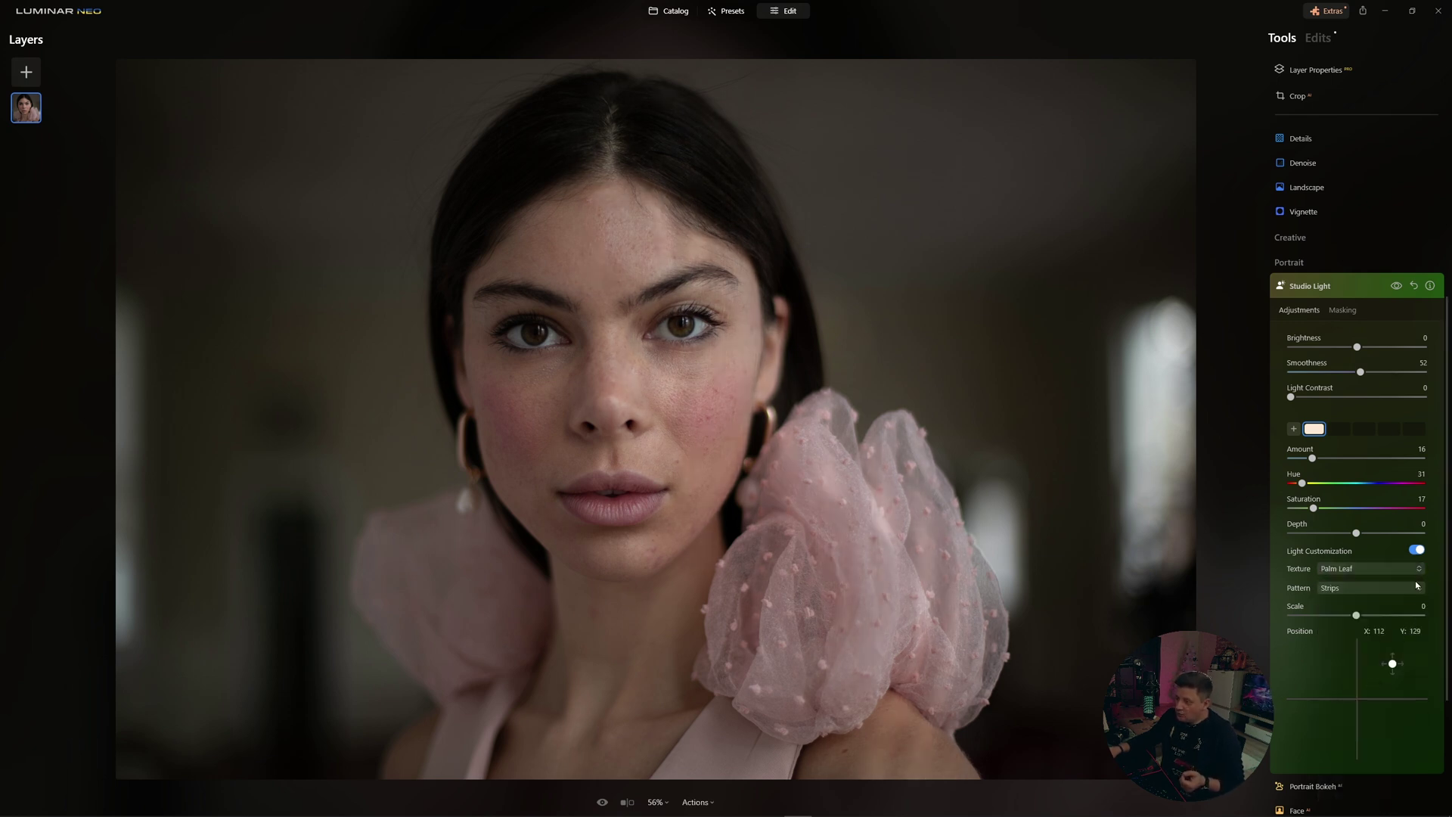
{"action": "left_click_drag", "start_coordinate": [1356, 615], "coordinate": [1360, 616]}
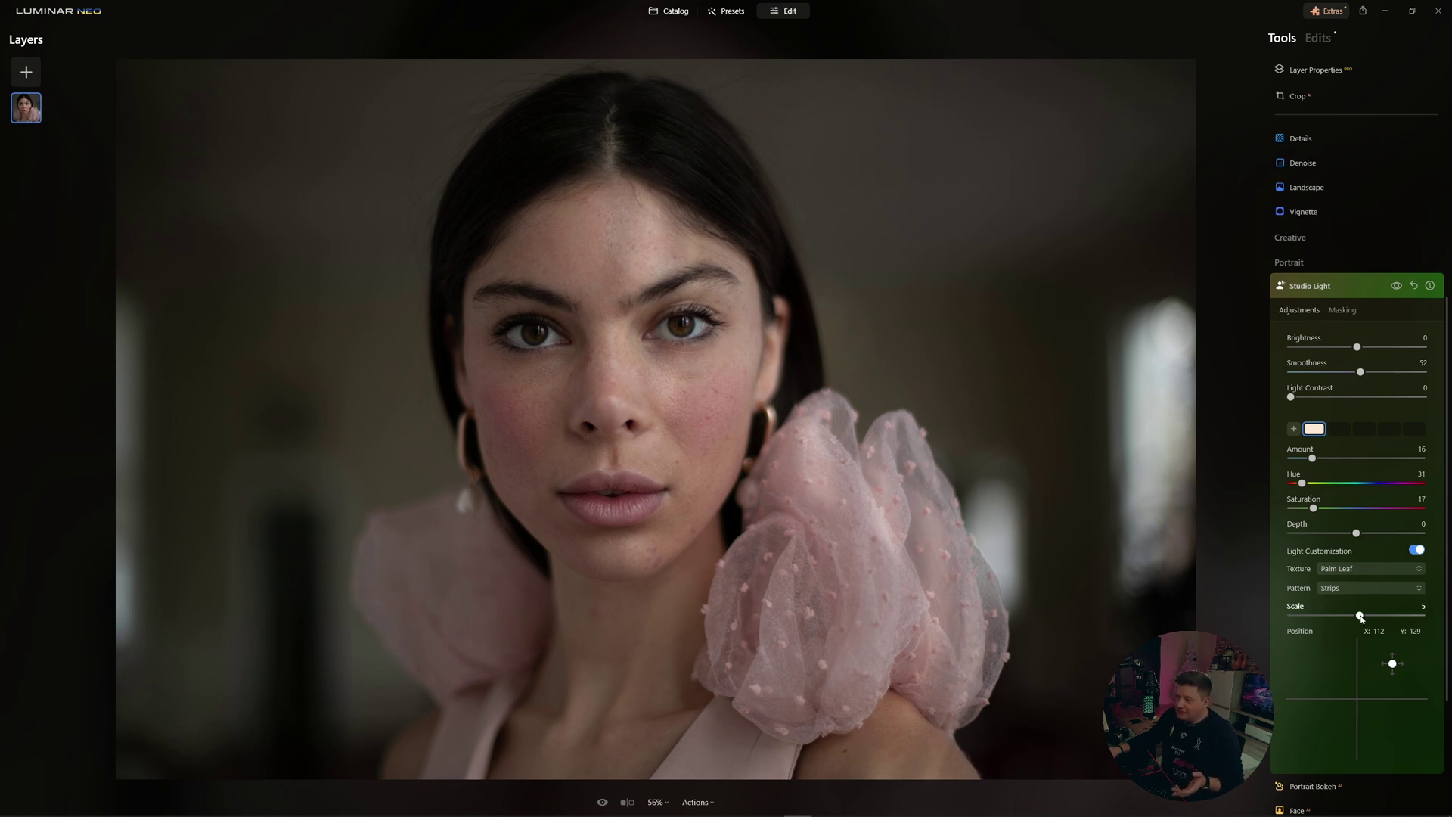
{"action": "left_click", "coordinate": [1417, 551]}
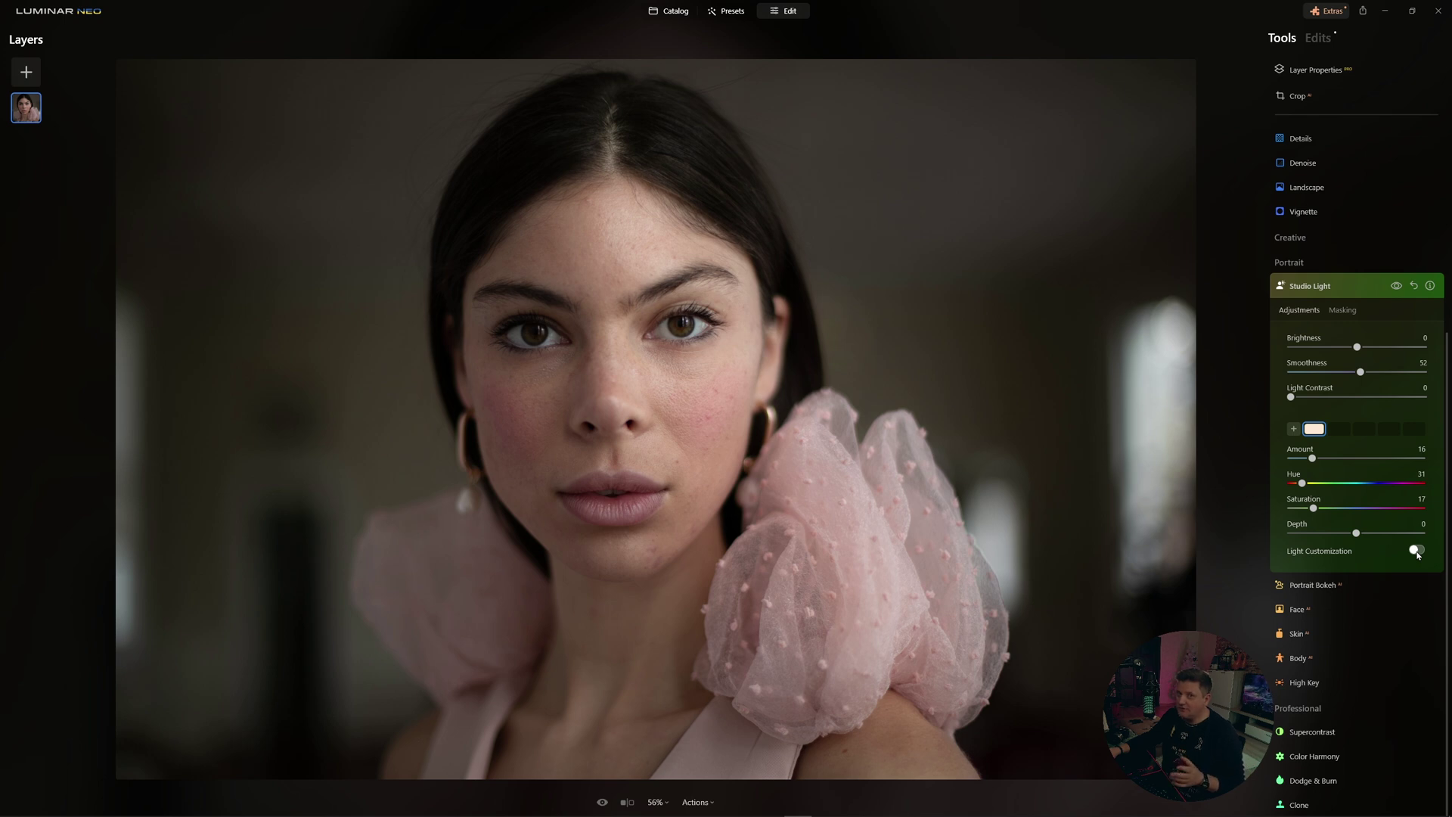
Add a second studio light in the left background and raise its Amount
{"action": "left_click", "coordinate": [1293, 429]}
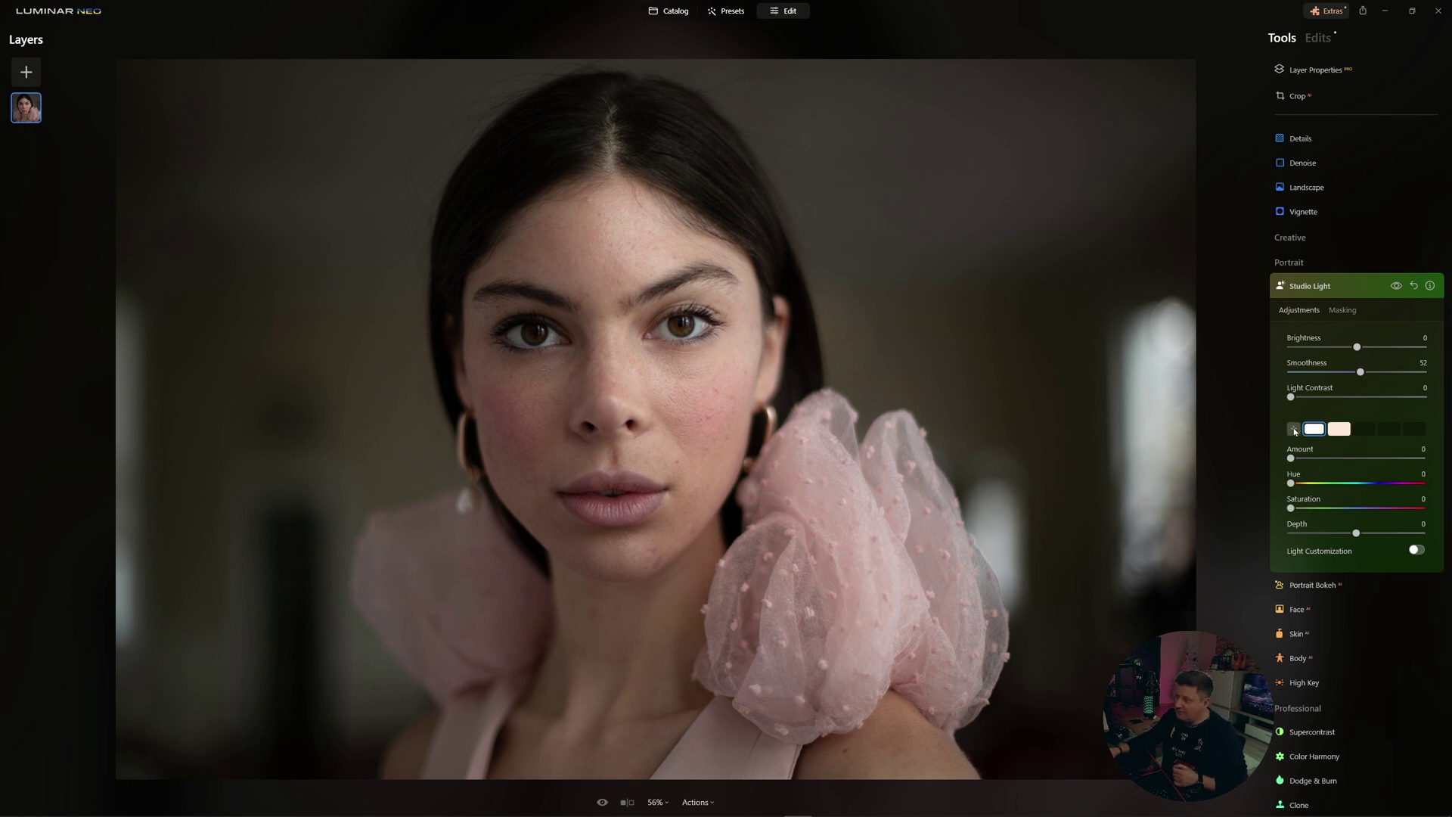
{"action": "mouse_move", "coordinate": [777, 500]}
{"action": "left_mouse_down"}
{"action": "mouse_move", "coordinate": [310, 529]}
{"action": "mouse_move", "coordinate": [309, 611]}
{"action": "left_mouse_up"}
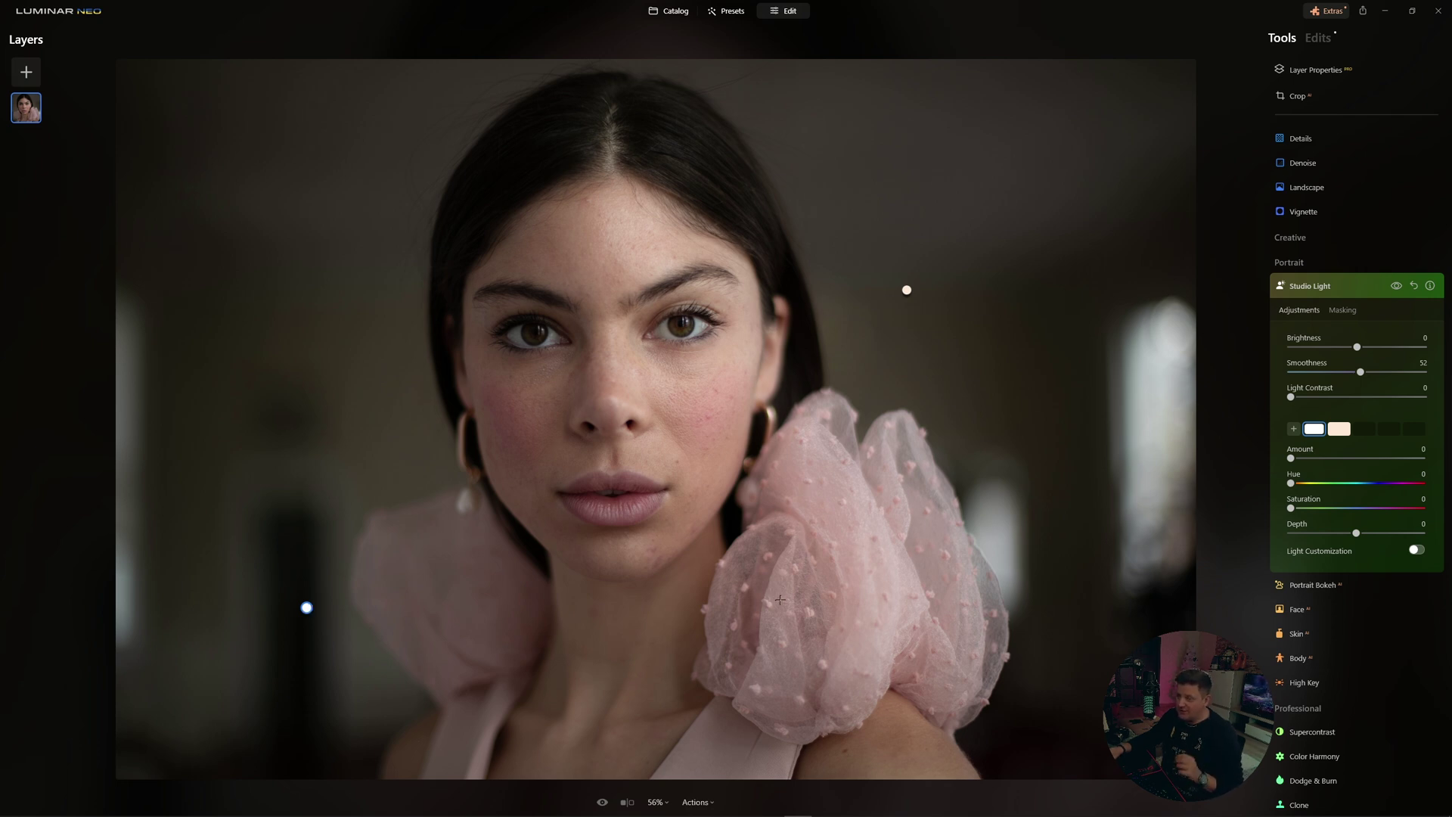
{"action": "left_click_drag", "start_coordinate": [1291, 458], "coordinate": [1317, 457]}
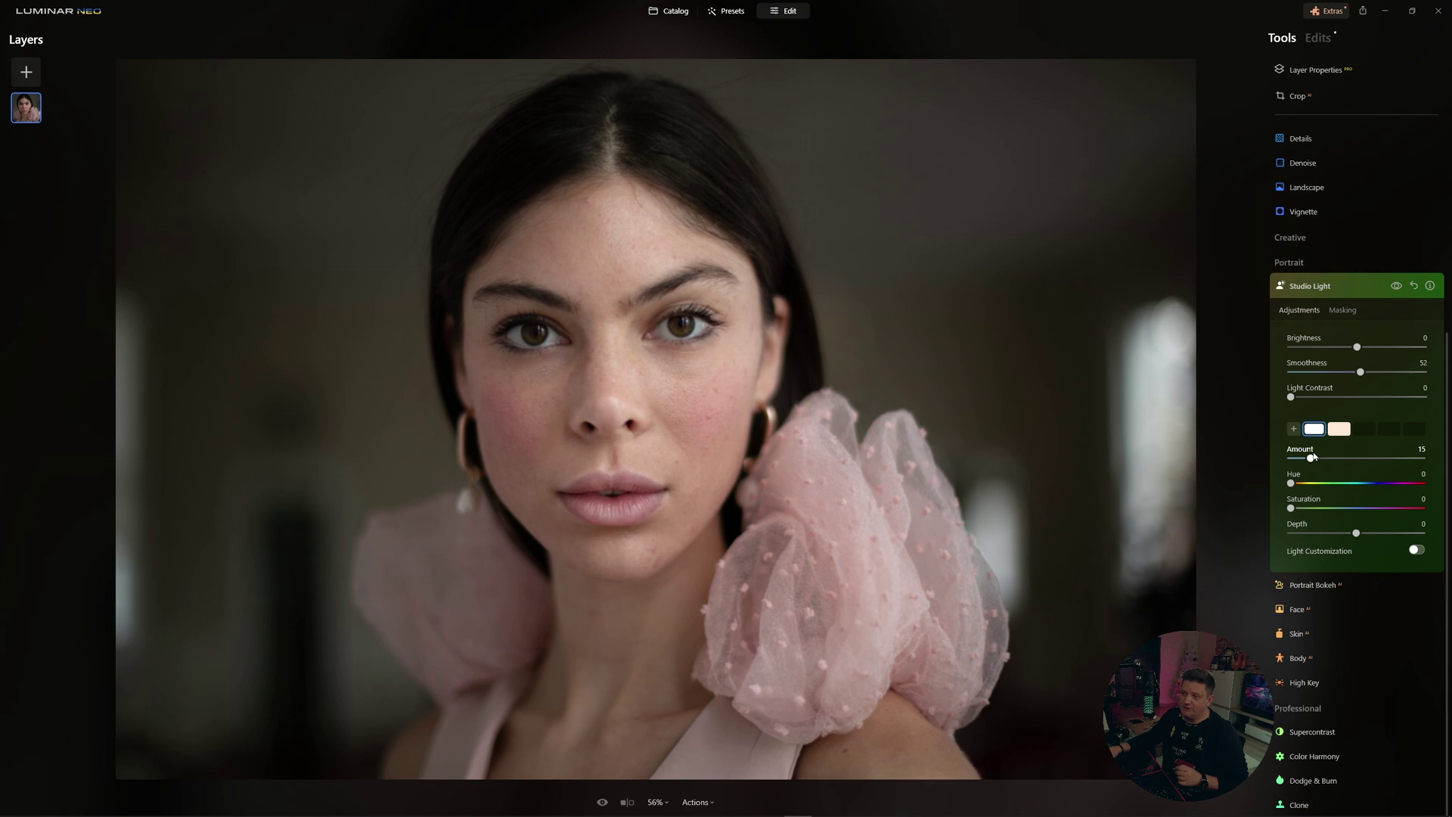
Lower the warm peach light's Amount to 8 and toggle Studio Light to compare the result
{"action": "left_click", "coordinate": [1339, 429]}
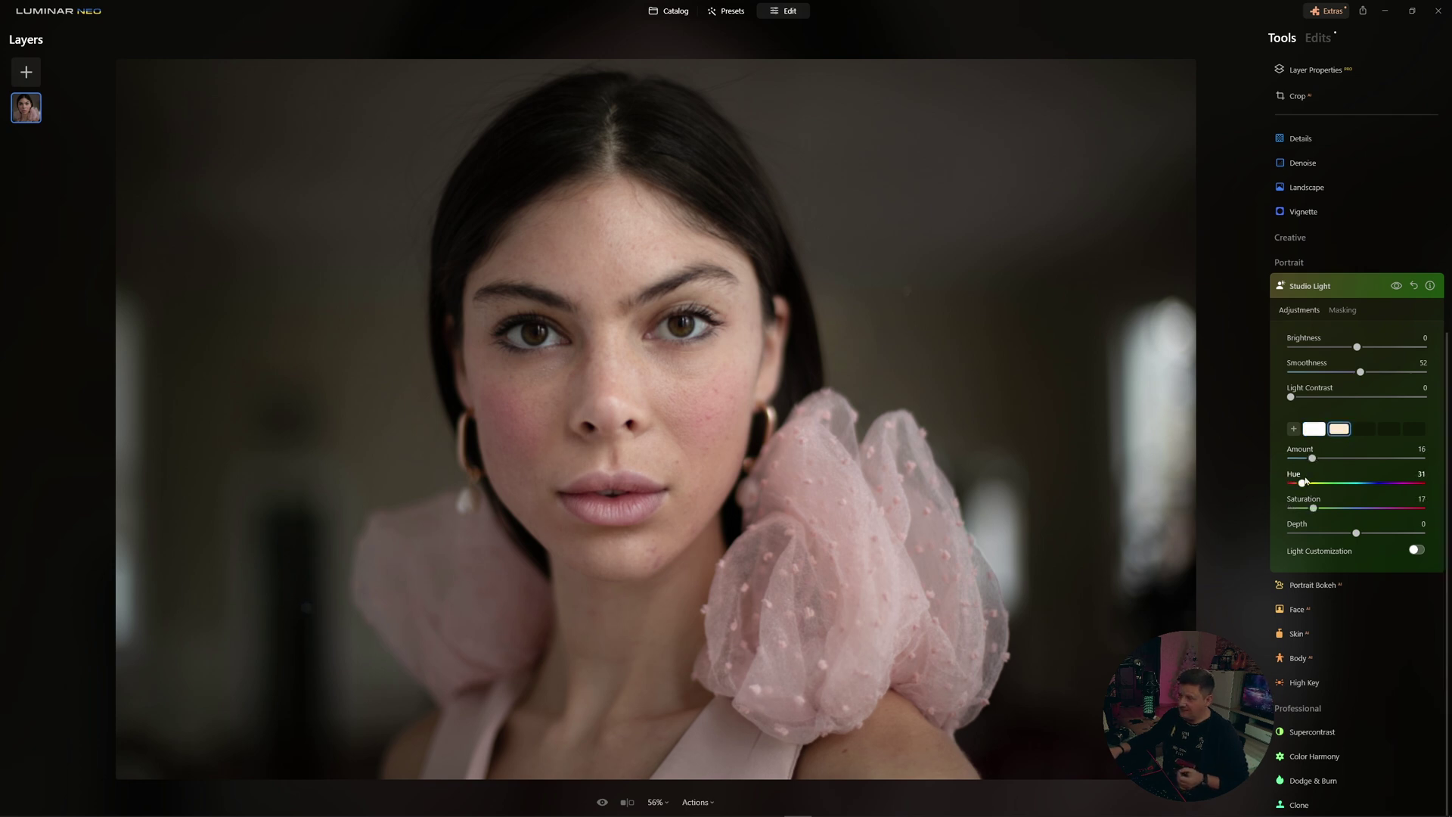
{"action": "left_click_drag", "start_coordinate": [1316, 462], "coordinate": [1302, 460]}
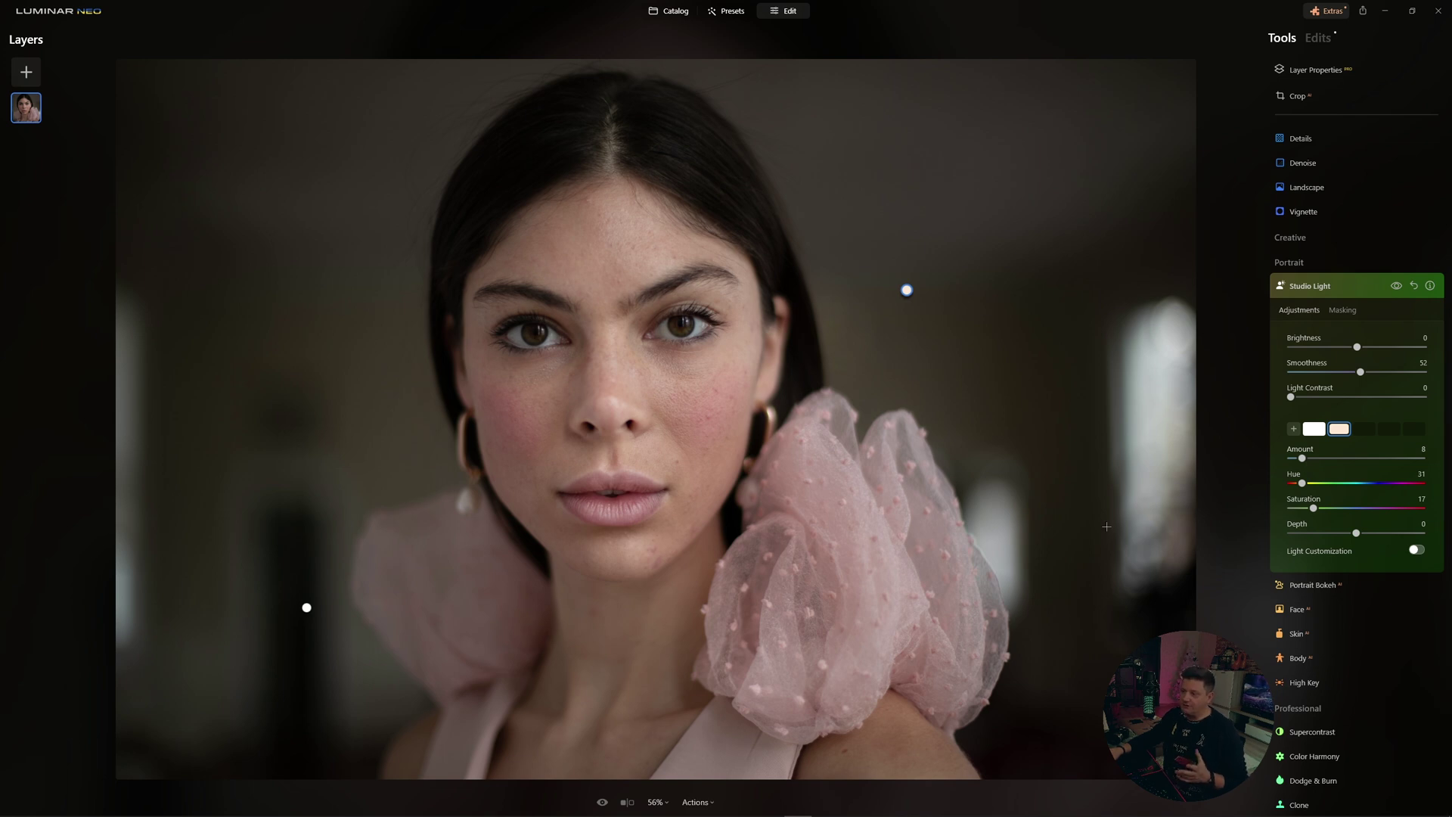
{"action": "left_click", "coordinate": [1396, 287]}
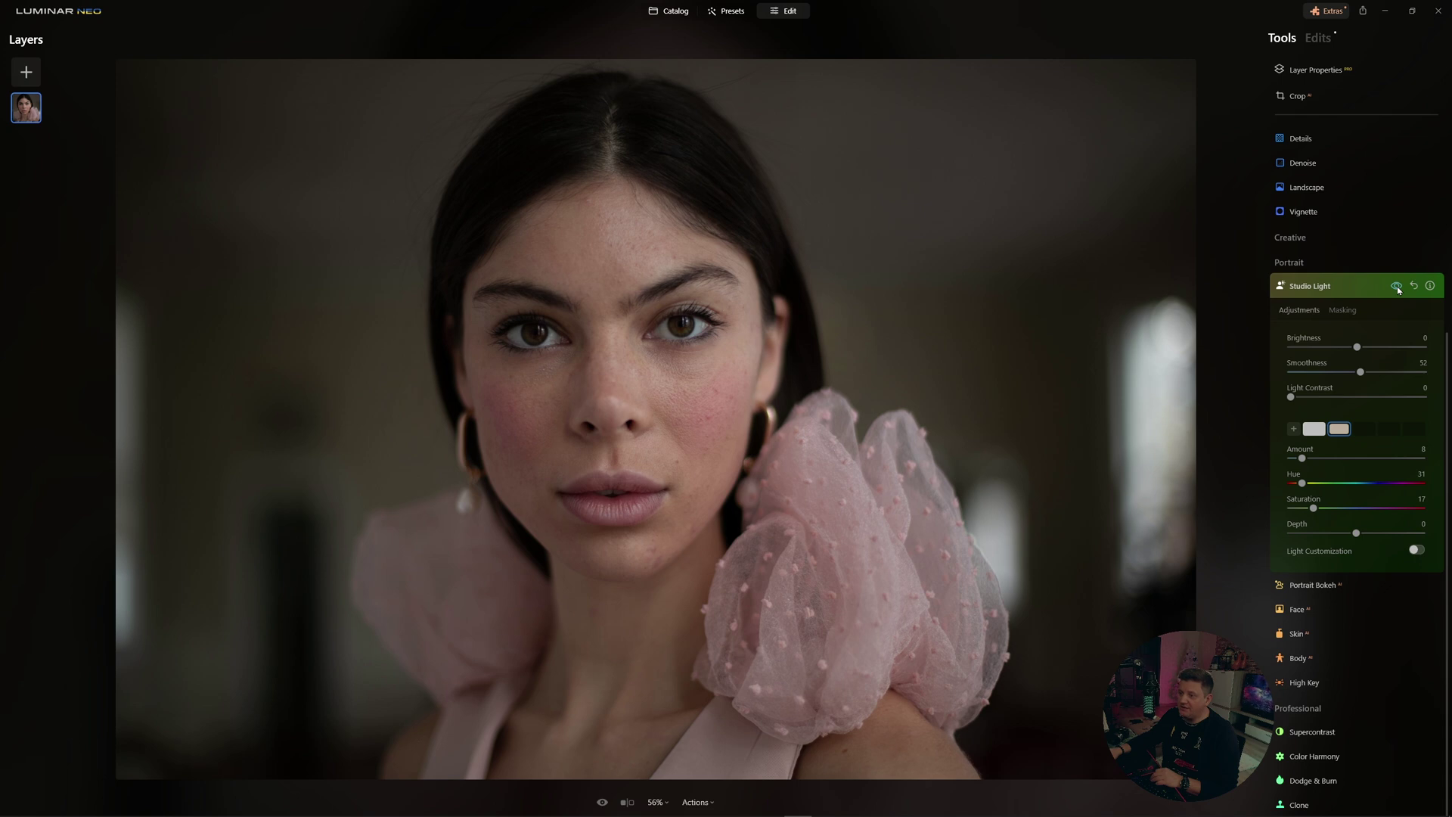
{"action": "left_click", "coordinate": [1396, 286]}
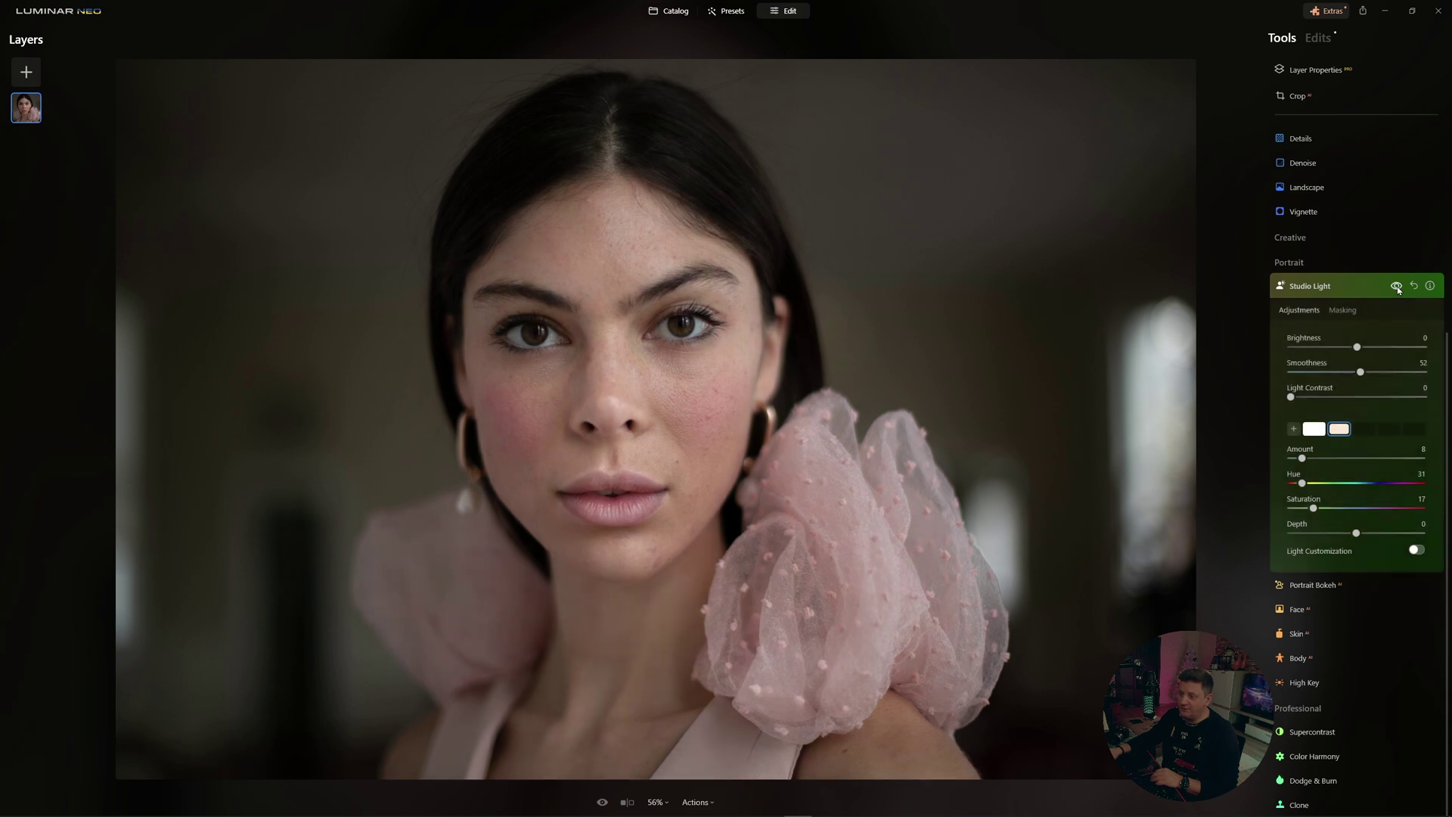
{"action": "left_click", "coordinate": [1396, 286]}
{"action": "left_click", "coordinate": [1396, 286]}
{"action": "left_click", "coordinate": [1313, 585]}
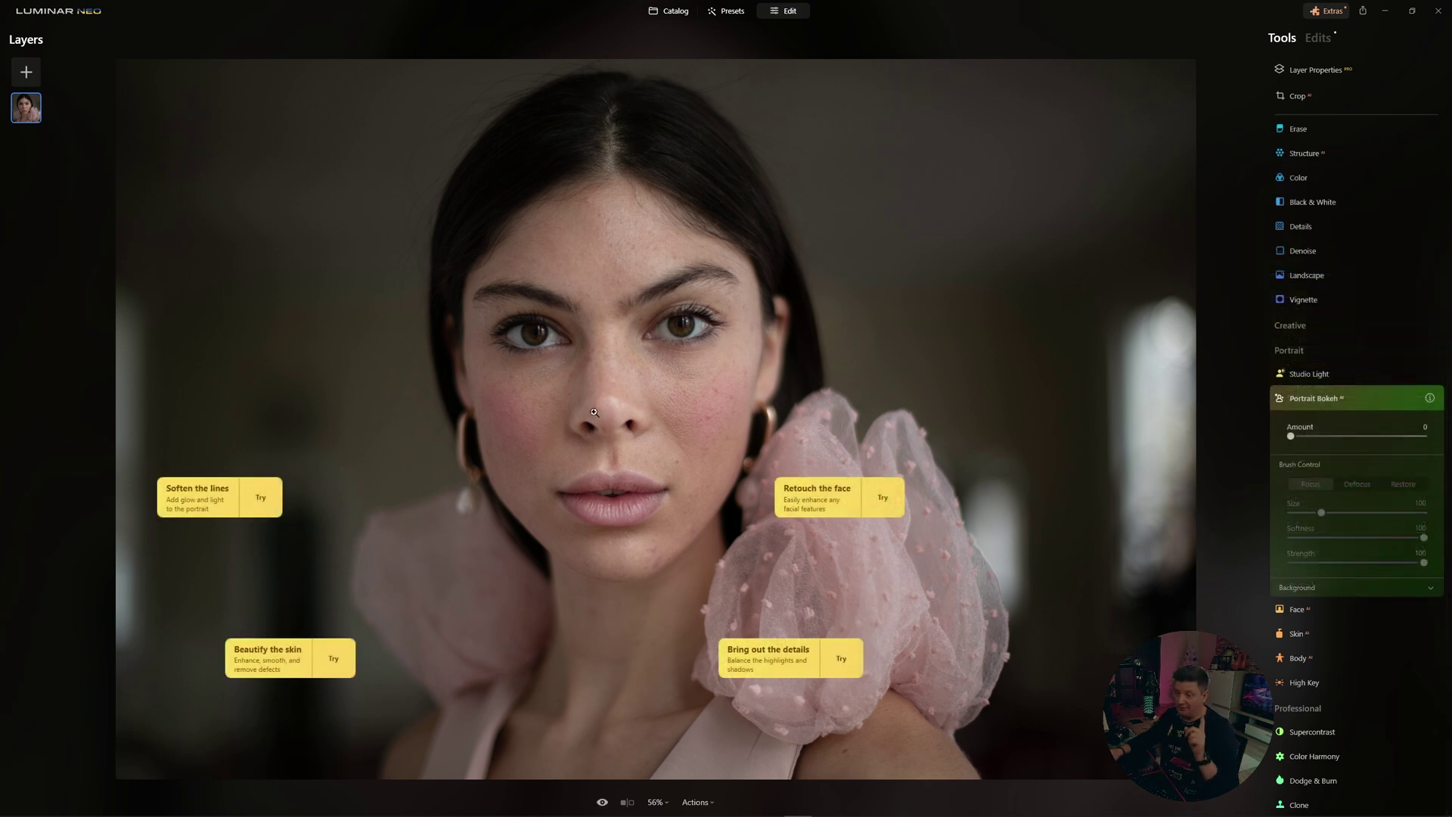
Retouch the skin with Amount 47, Skin Defects Removal on and Shine Removal 80
{"action": "left_click", "coordinate": [275, 667]}
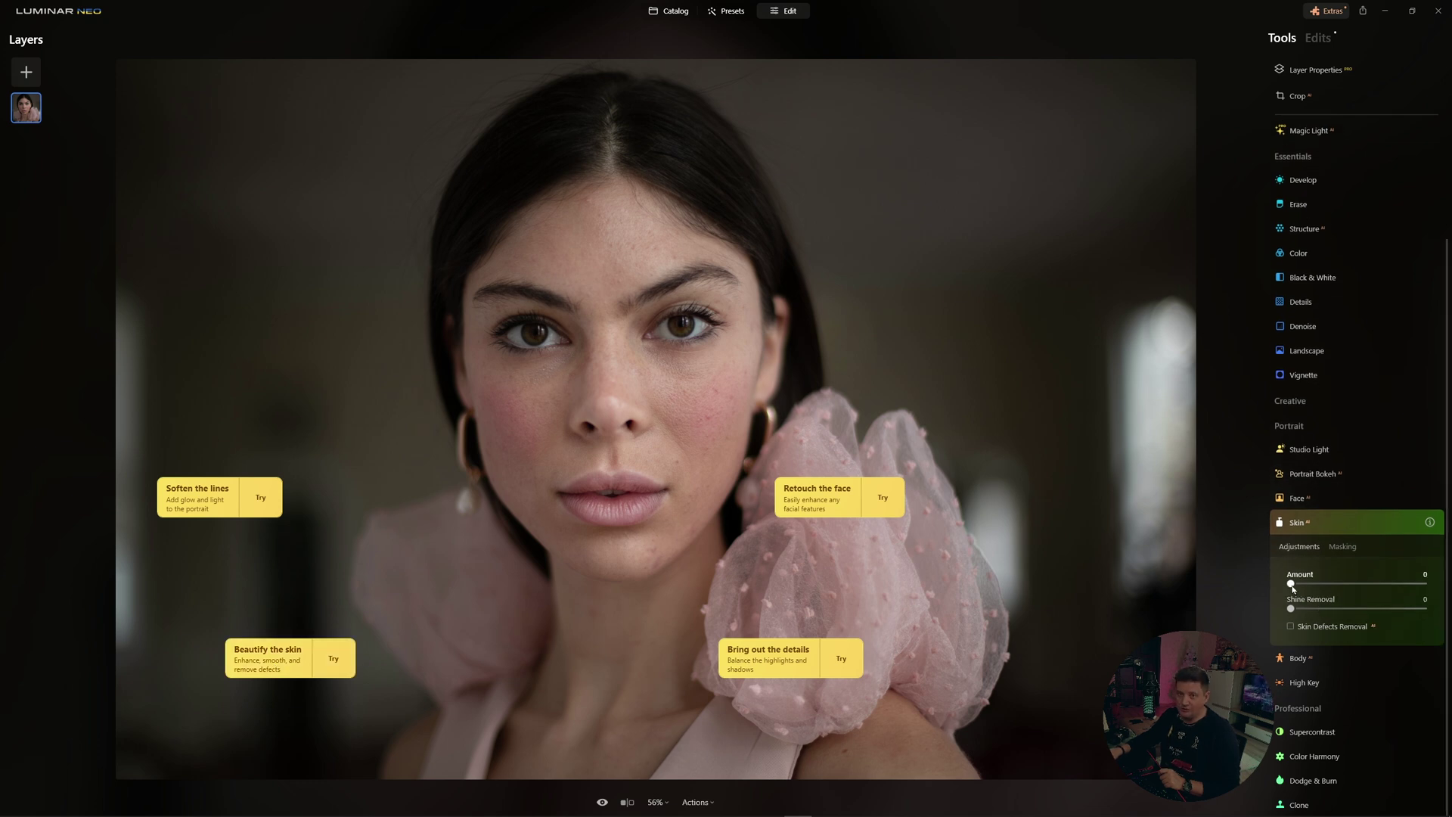
{"action": "left_click_drag", "start_coordinate": [1291, 584], "coordinate": [1356, 591]}
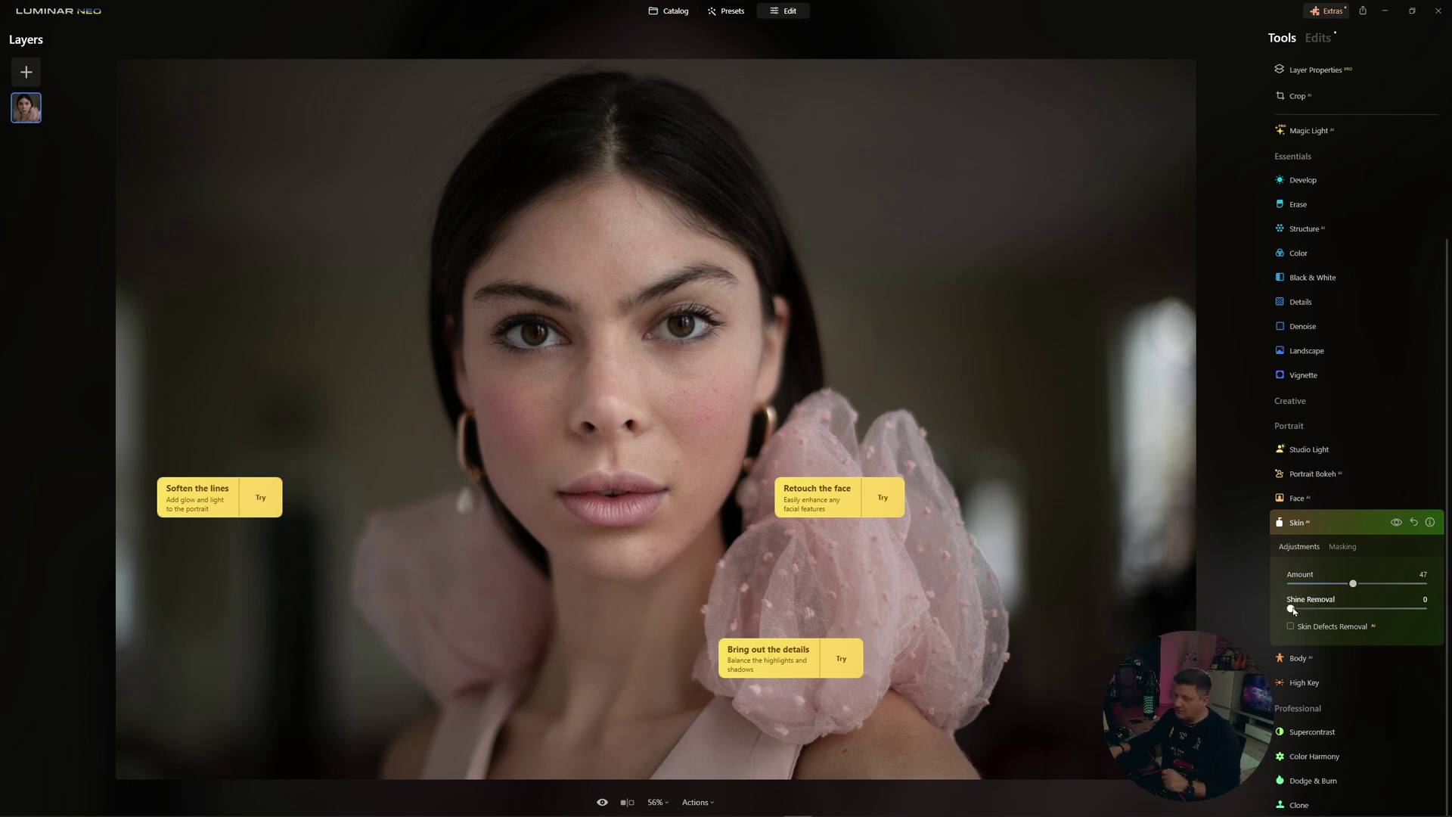
{"action": "left_click_drag", "start_coordinate": [1292, 609], "coordinate": [1385, 609]}
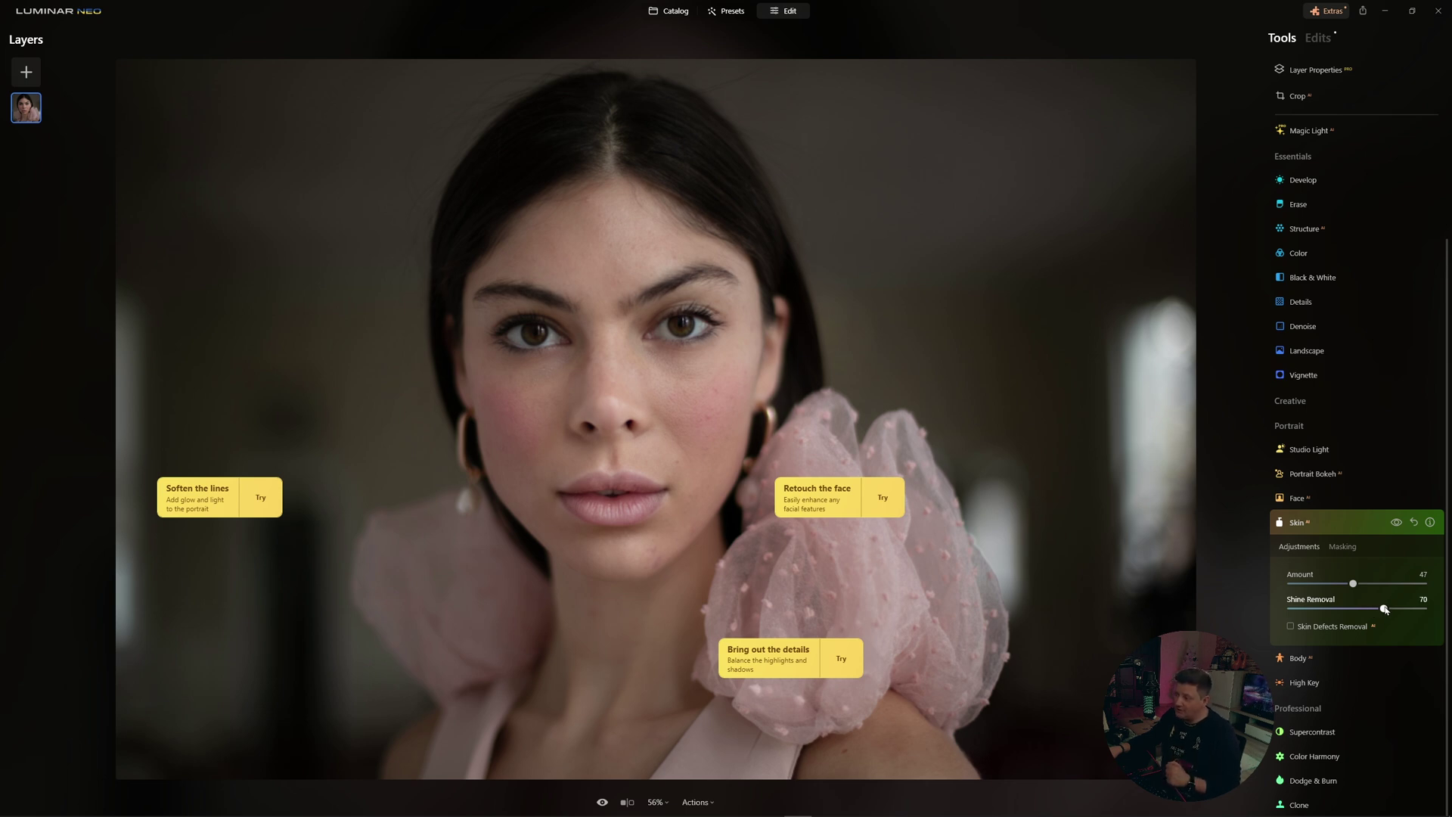
{"action": "left_click", "coordinate": [1291, 628]}
{"action": "left_click_drag", "start_coordinate": [1383, 608], "coordinate": [1397, 608]}
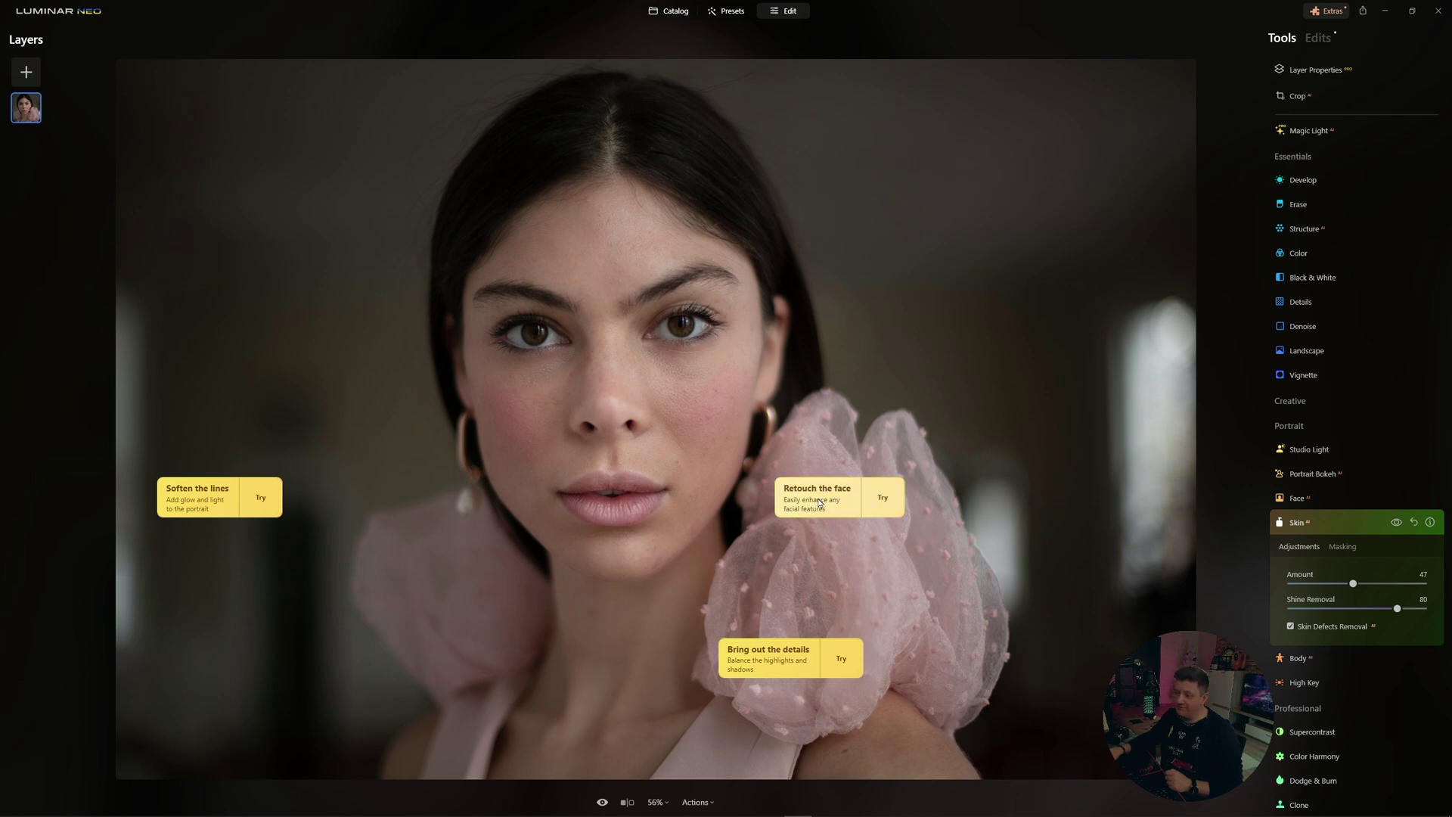
{"action": "left_click", "coordinate": [817, 503]}
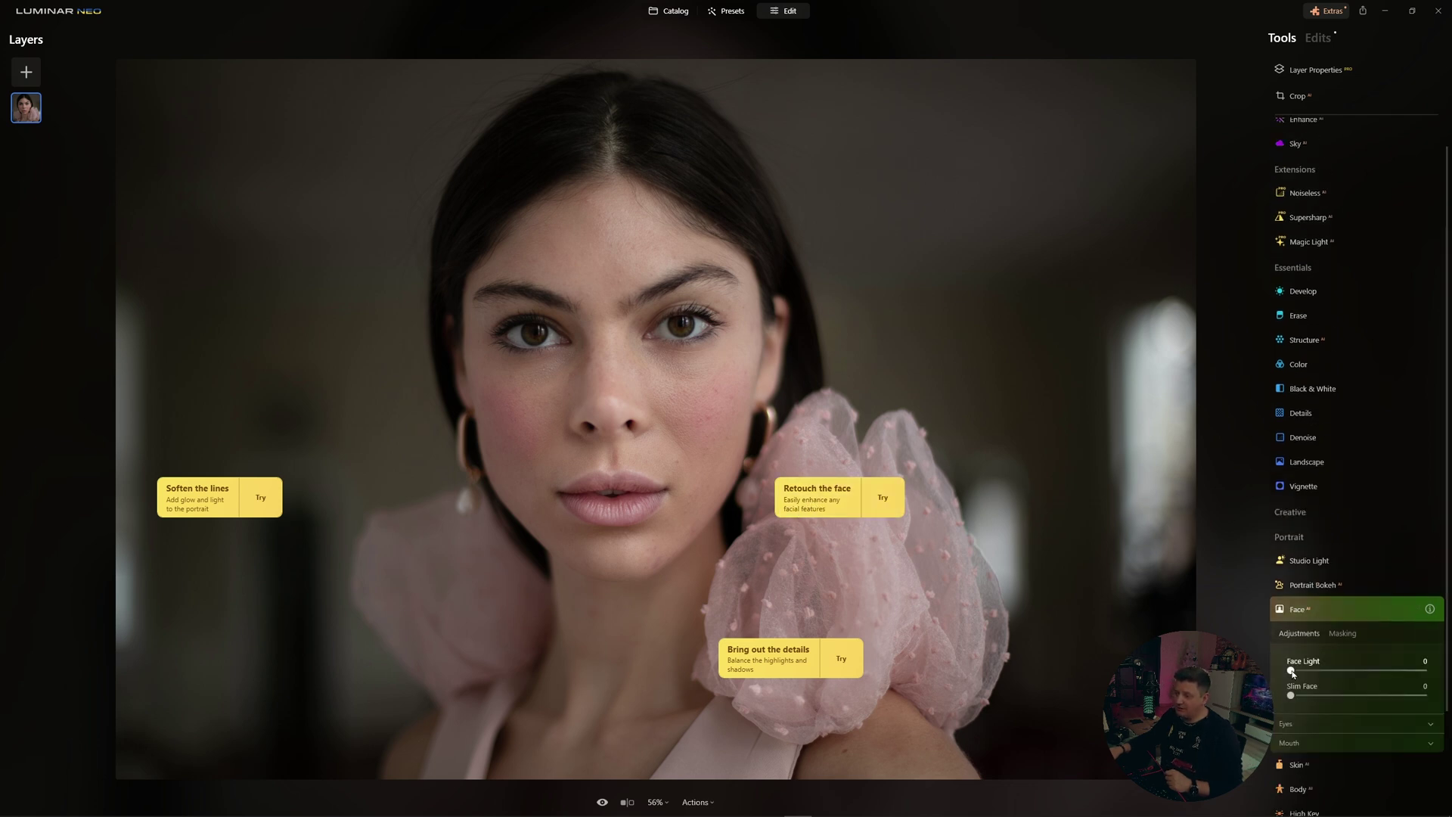
Set the Face tool's Face Light to 23 and Slim Face to 20
{"action": "mouse_move", "coordinate": [1291, 672]}
{"action": "left_mouse_down"}
{"action": "mouse_move", "coordinate": [1331, 672]}
{"action": "mouse_move", "coordinate": [1310, 695]}
{"action": "mouse_move", "coordinate": [1322, 697]}
{"action": "left_mouse_up"}
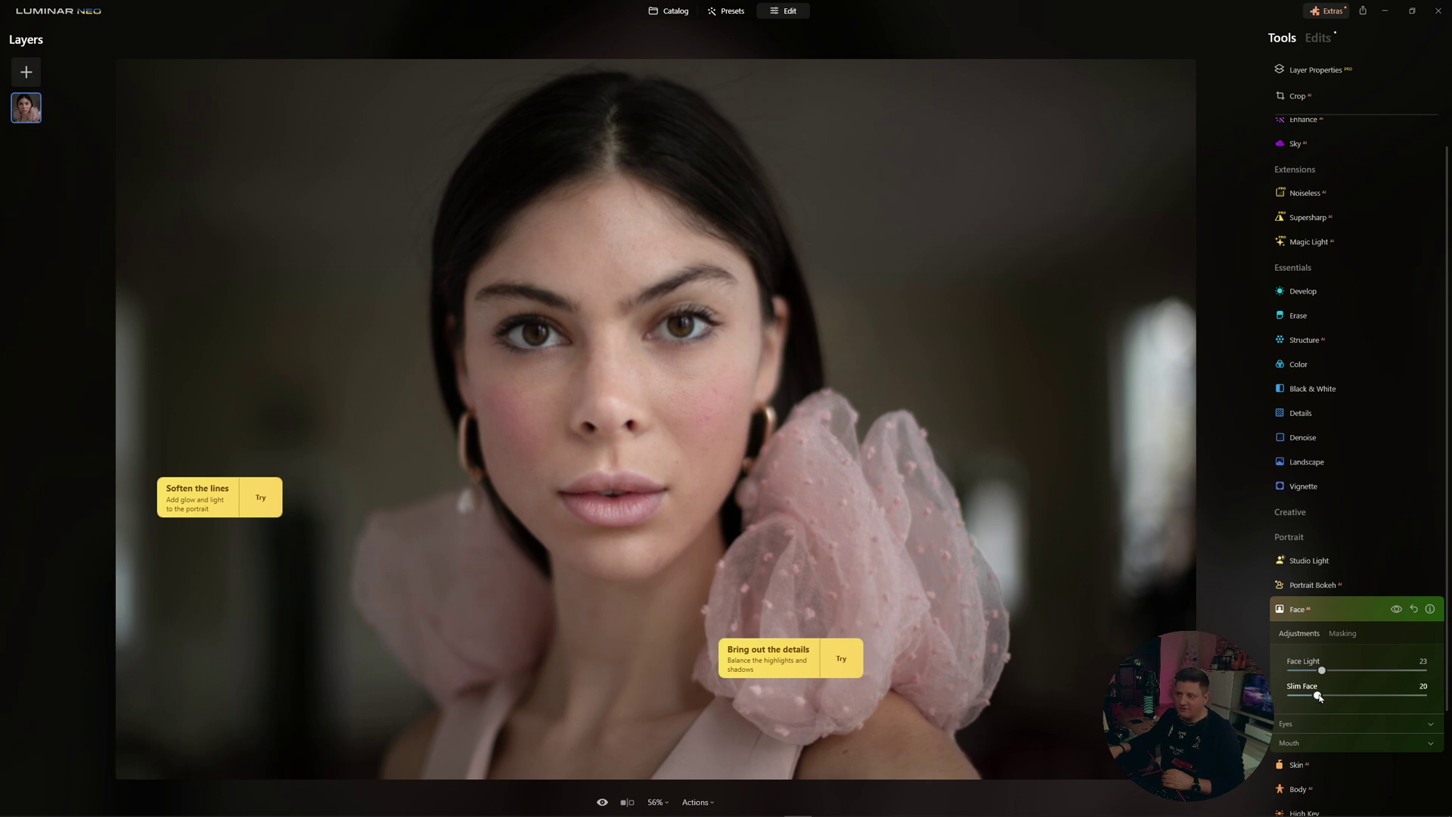
{"action": "left_click", "coordinate": [784, 666]}
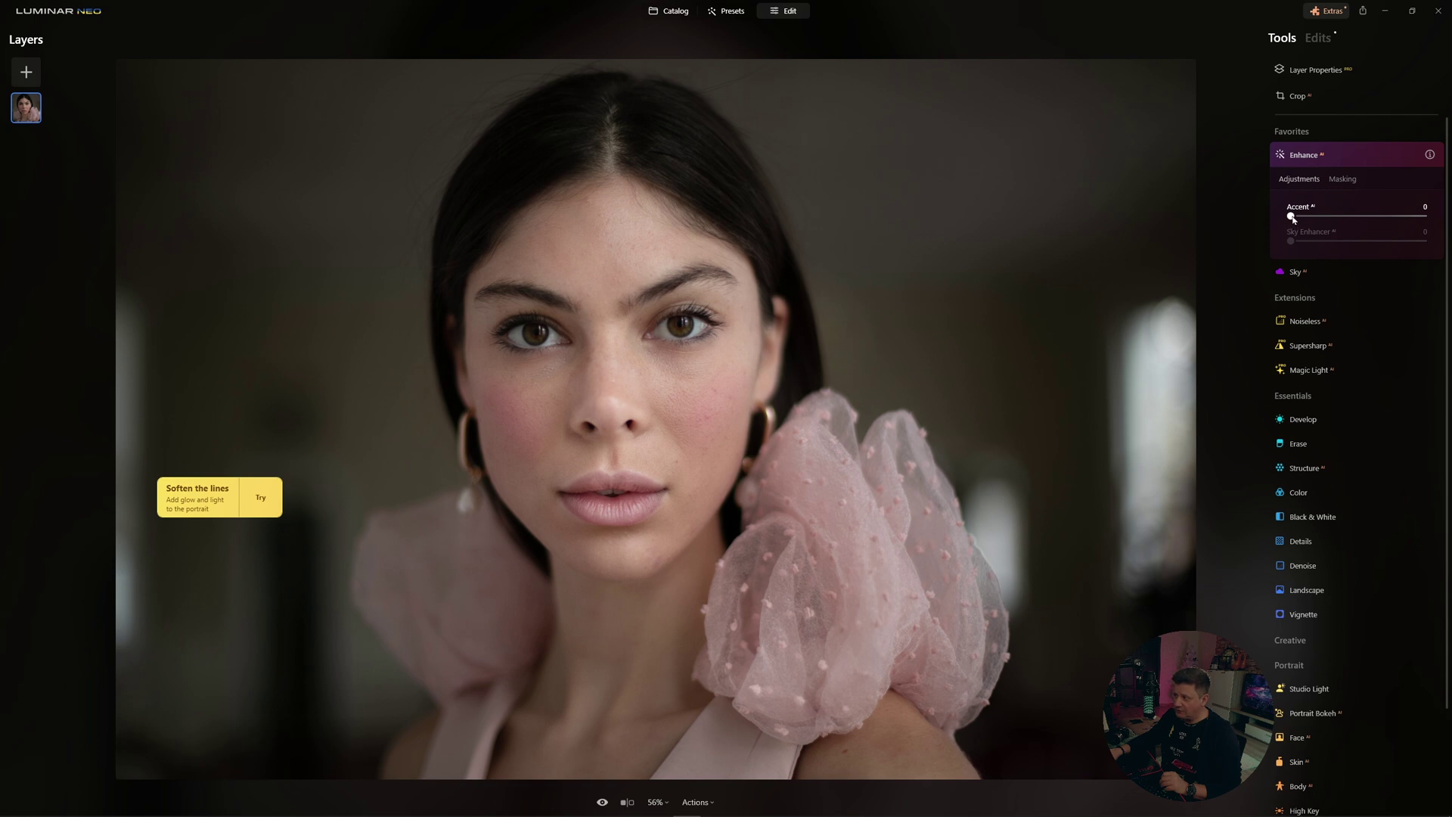
Raise Enhance Accent to 32, show its Masking options, and compare against the original
{"action": "left_click_drag", "start_coordinate": [1291, 217], "coordinate": [1334, 217]}
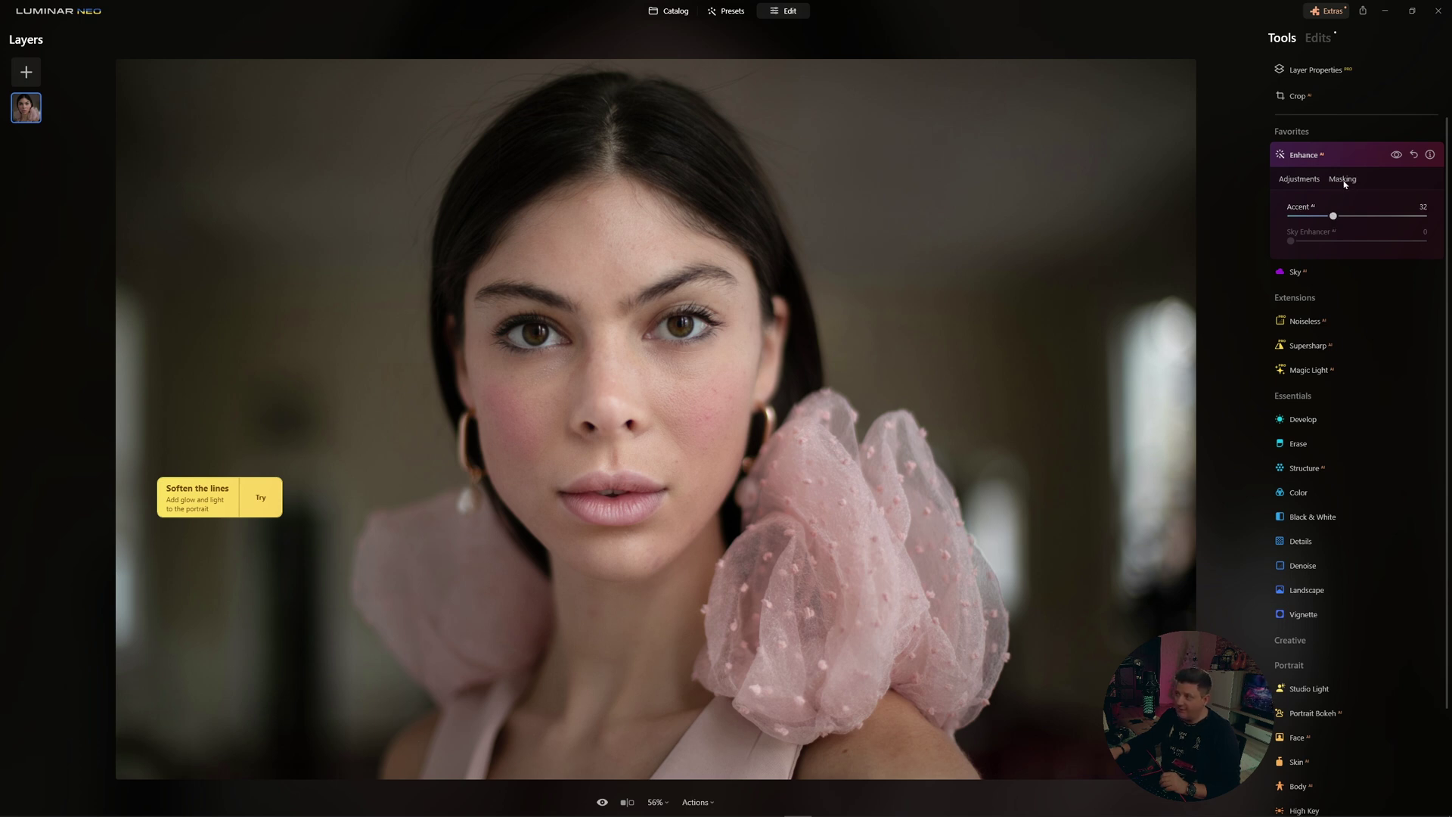
{"action": "left_click", "coordinate": [1344, 181]}
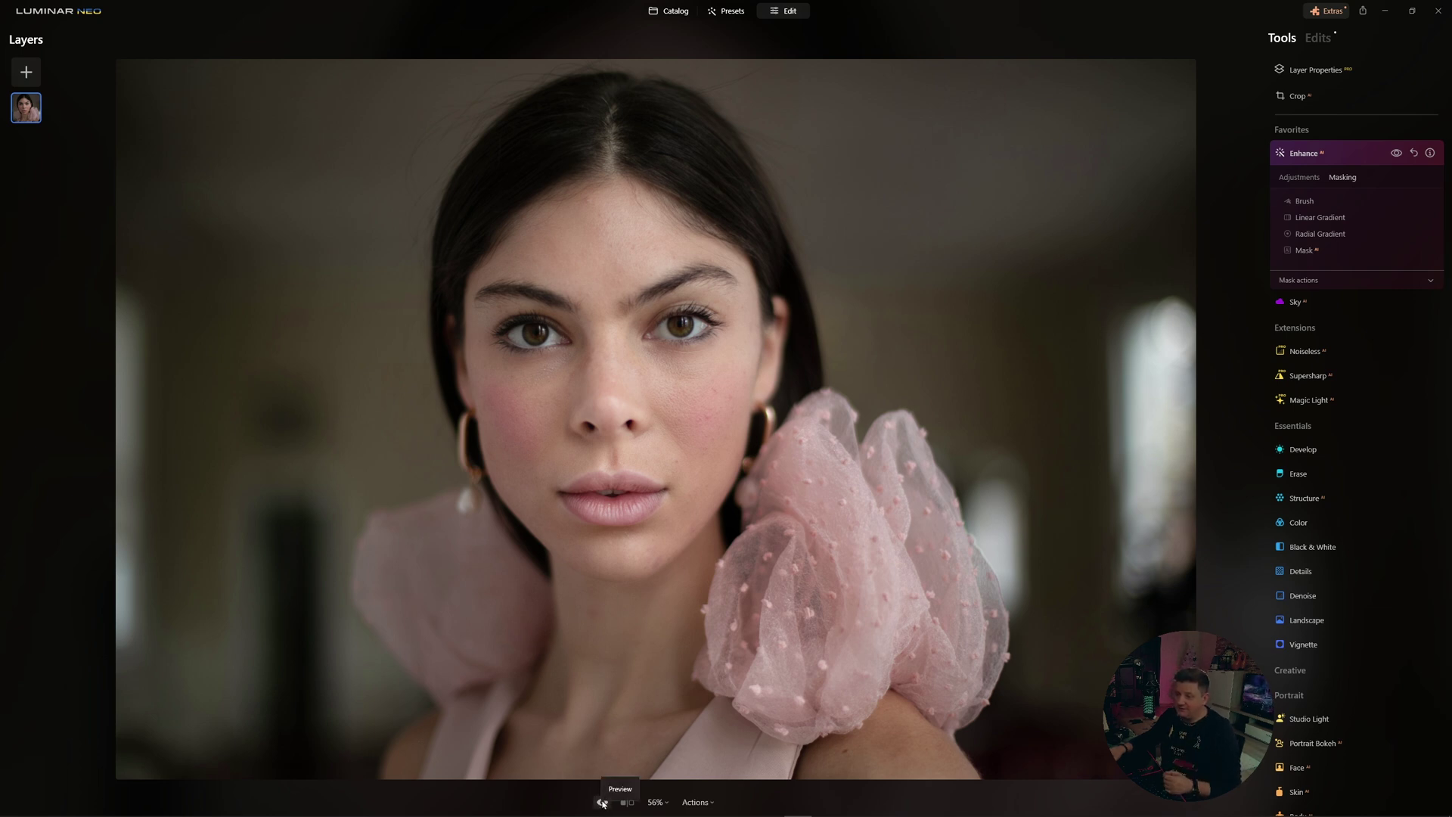
{"action": "left_click", "coordinate": [603, 803]}
{"action": "left_click", "coordinate": [603, 803]}
{"action": "left_click", "coordinate": [603, 803]}
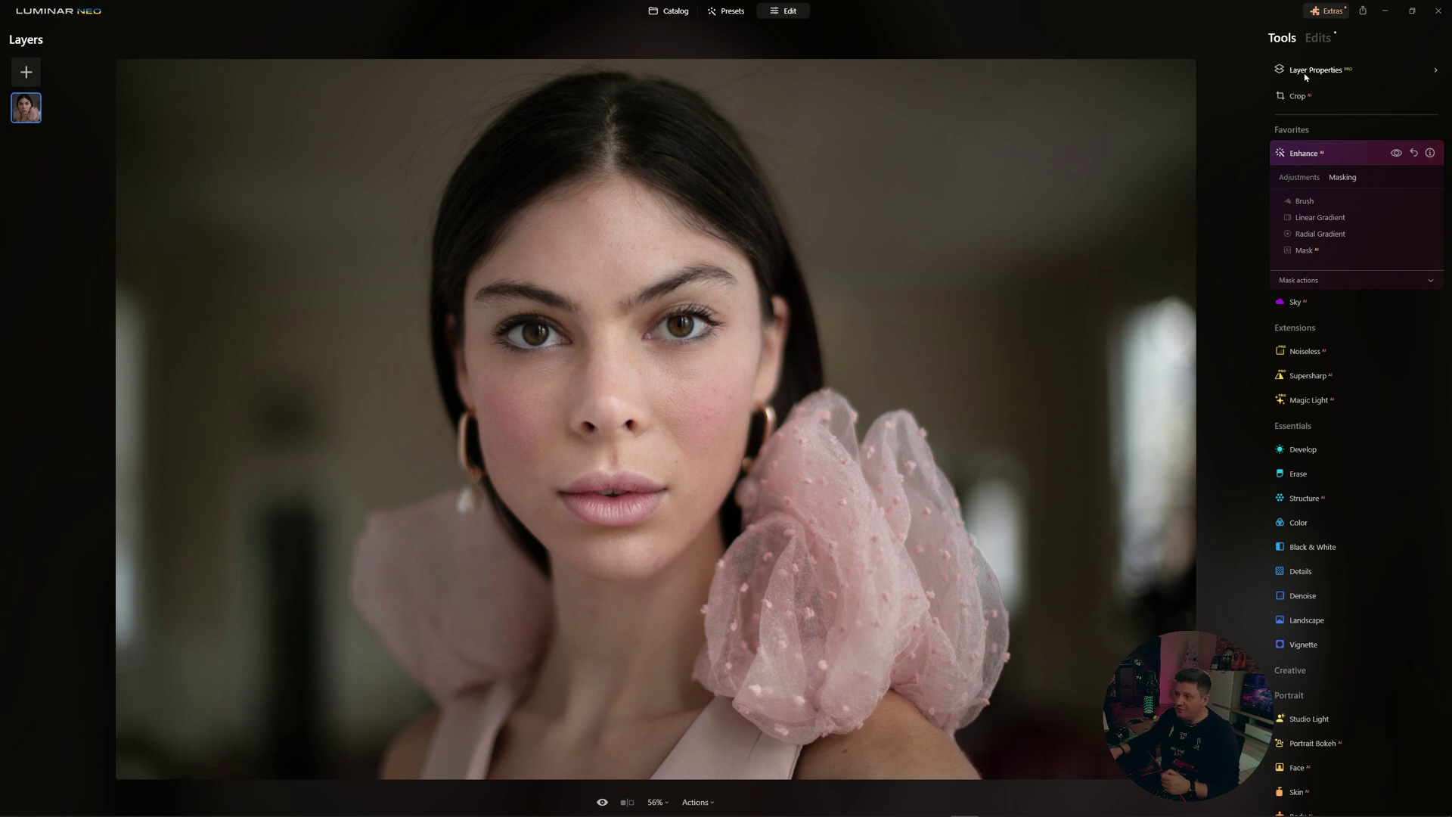
Look through the Noiseless, Supersharp and Magic Light settings
{"action": "left_click", "coordinate": [1306, 352]}
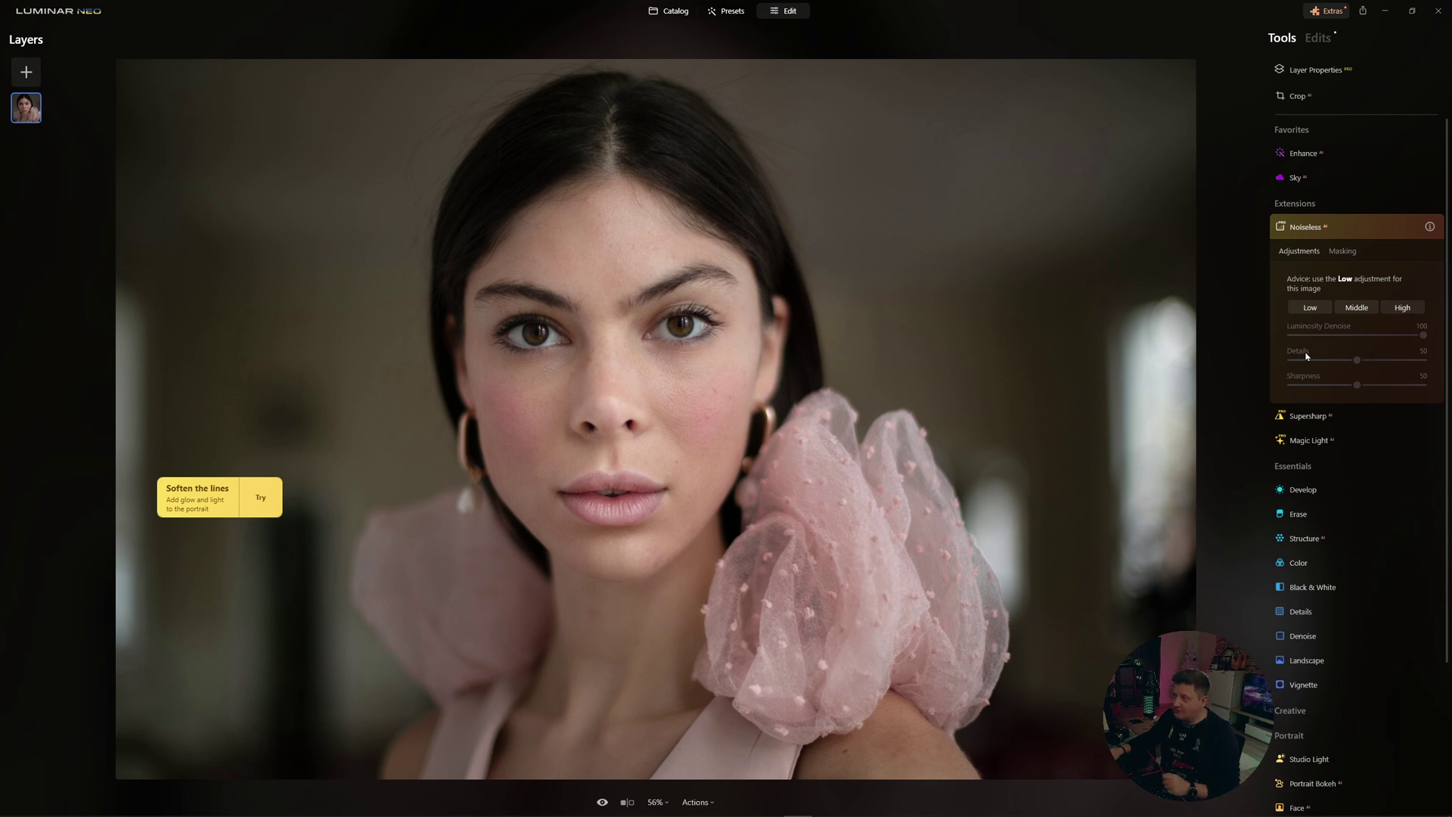
{"action": "left_click", "coordinate": [1308, 416]}
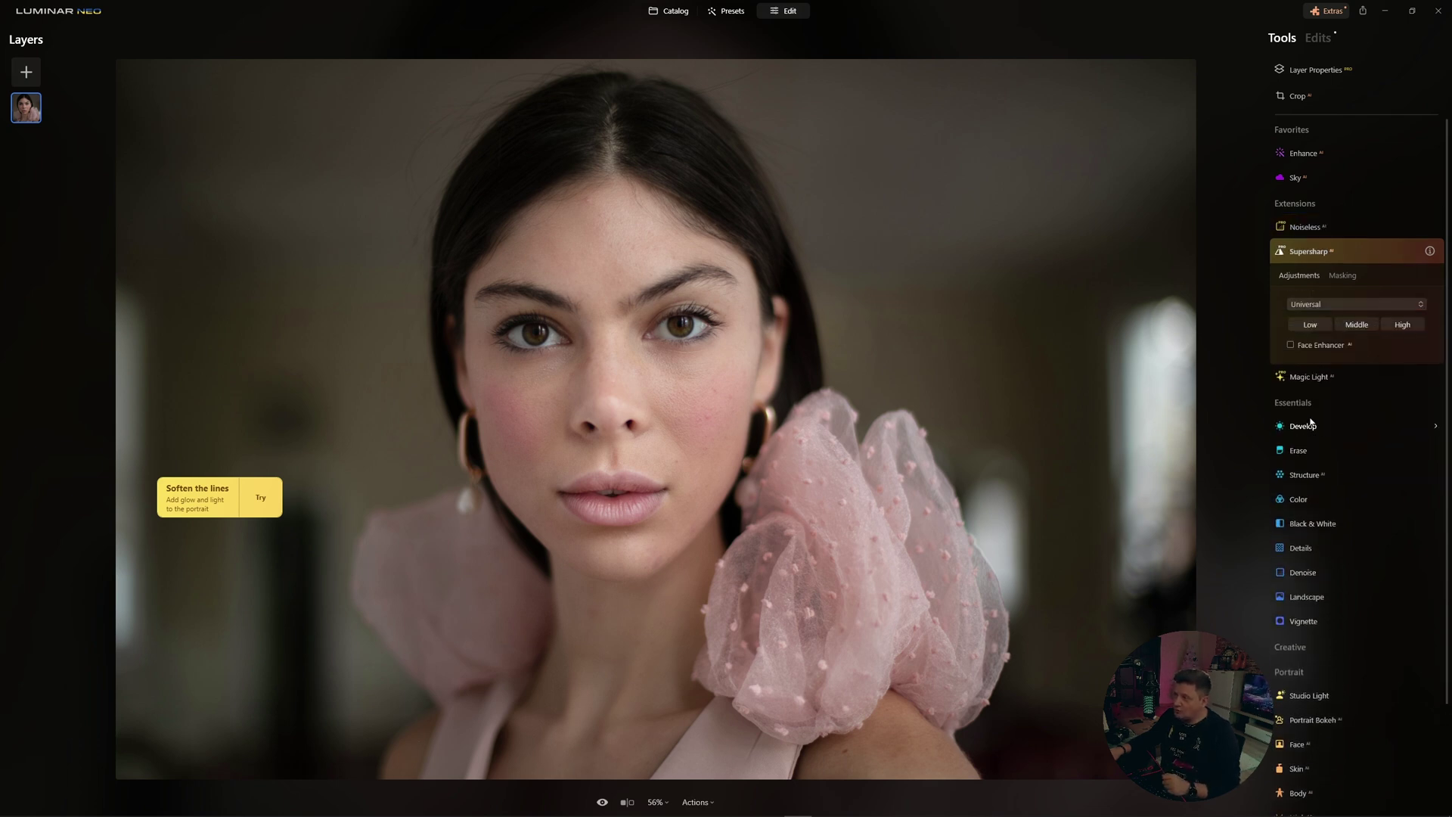
{"action": "left_click", "coordinate": [1311, 377]}
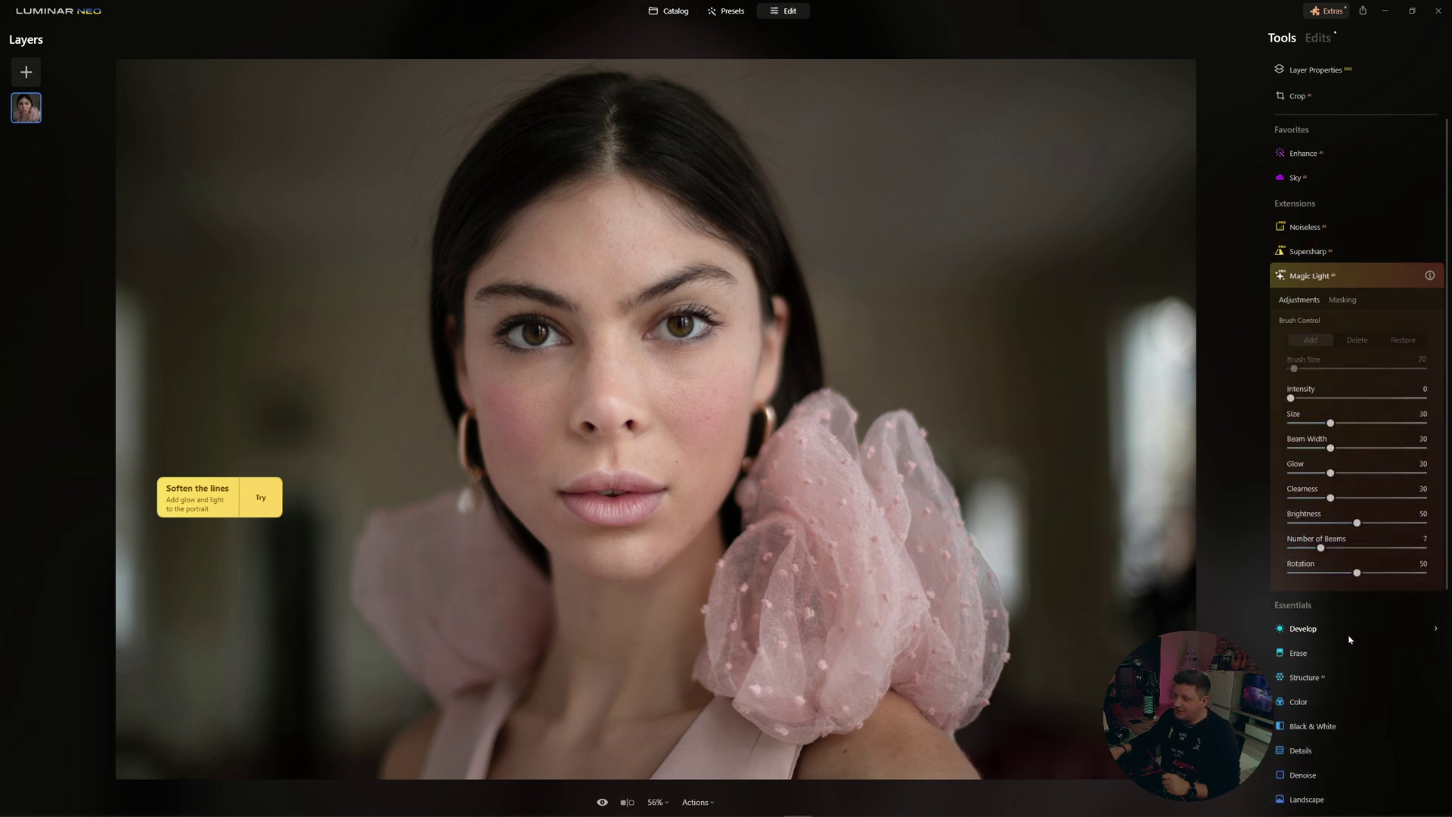
Expand Develop's Curves, Color, Sharpness, Noise Reduction and Optics sections
{"action": "scroll", "coordinate": [1354, 605], "scroll_direction": "down", "scroll_amount": 5}
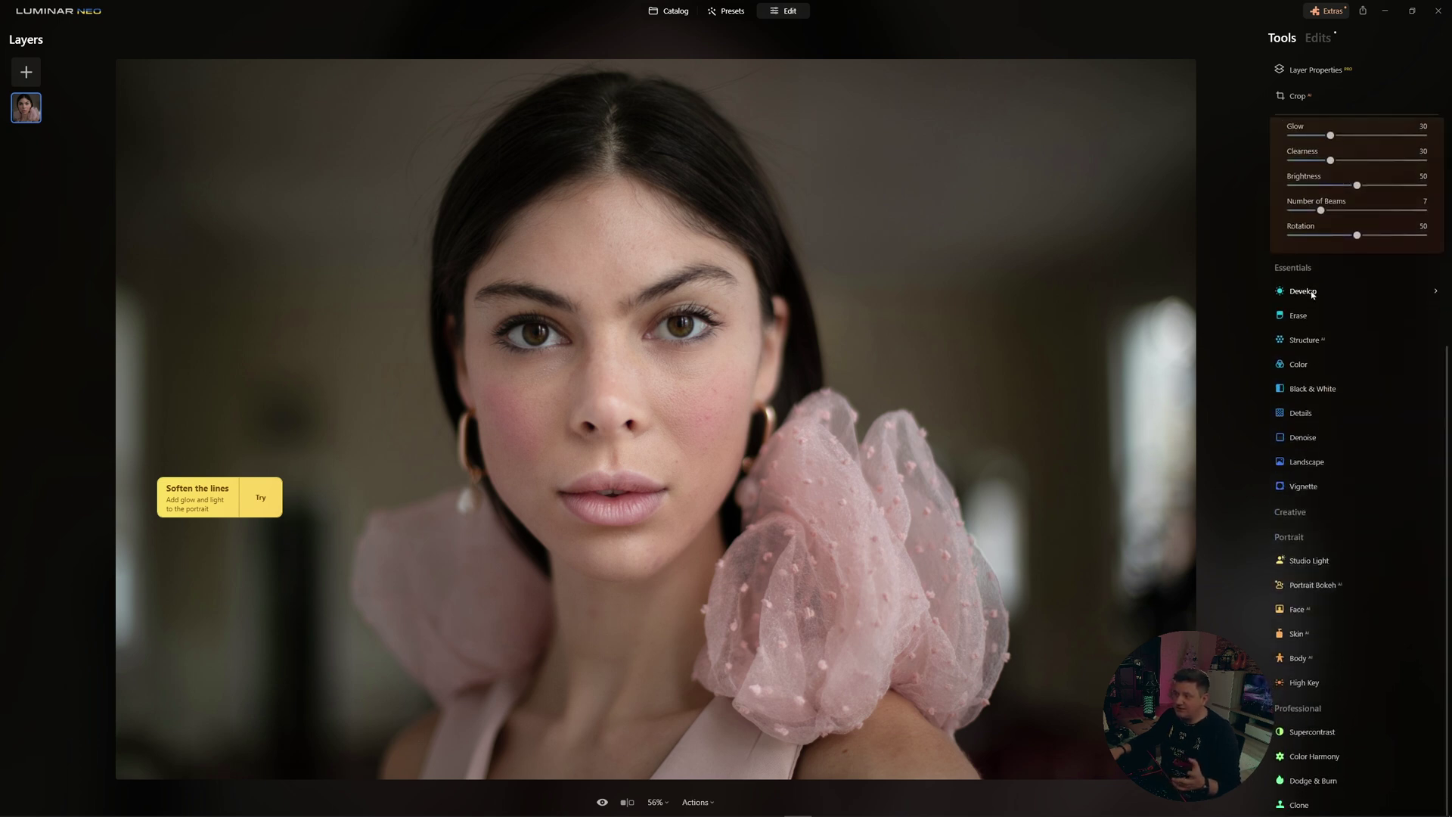
{"action": "left_click", "coordinate": [1312, 293]}
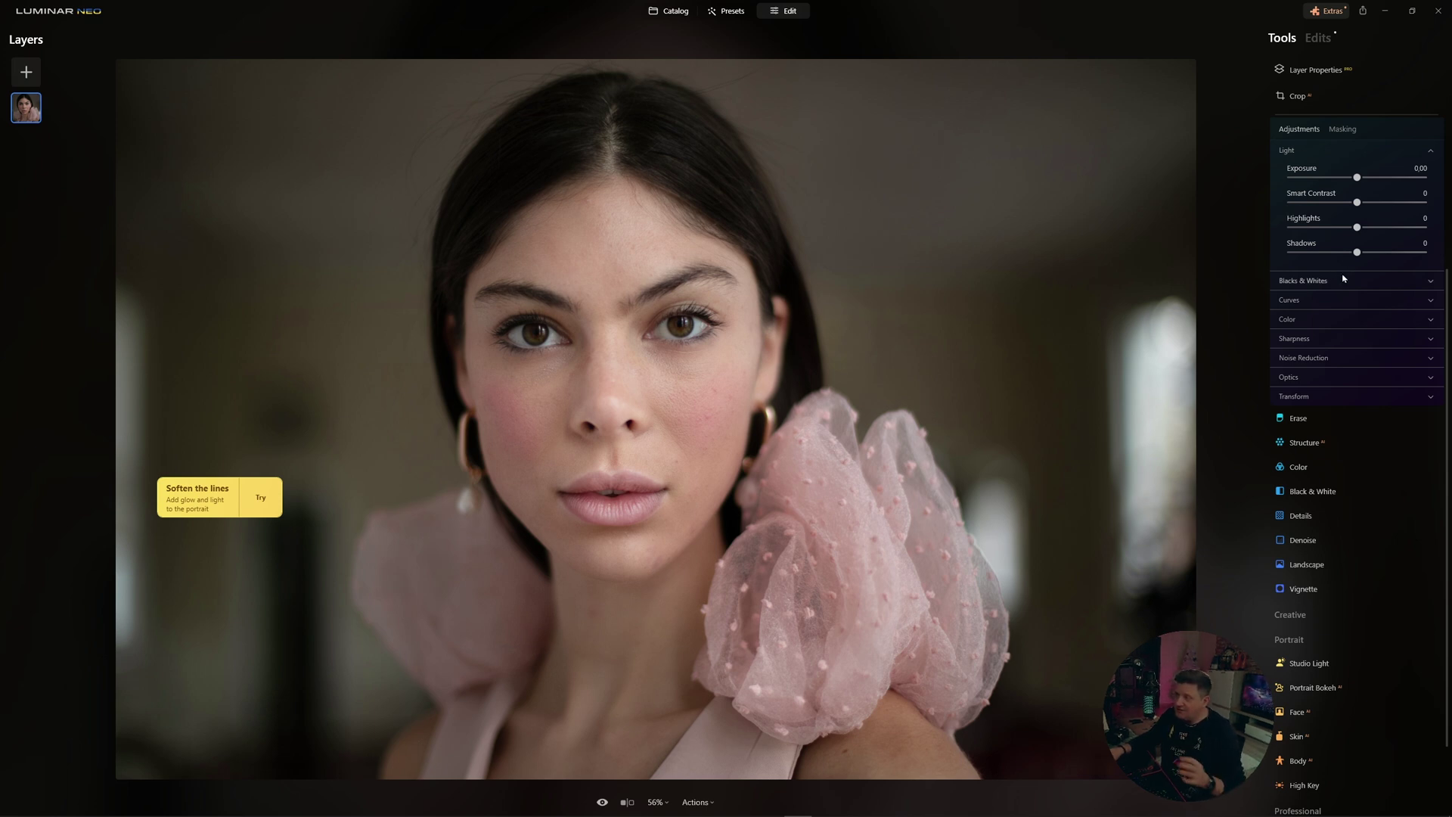
{"action": "left_click", "coordinate": [1335, 300]}
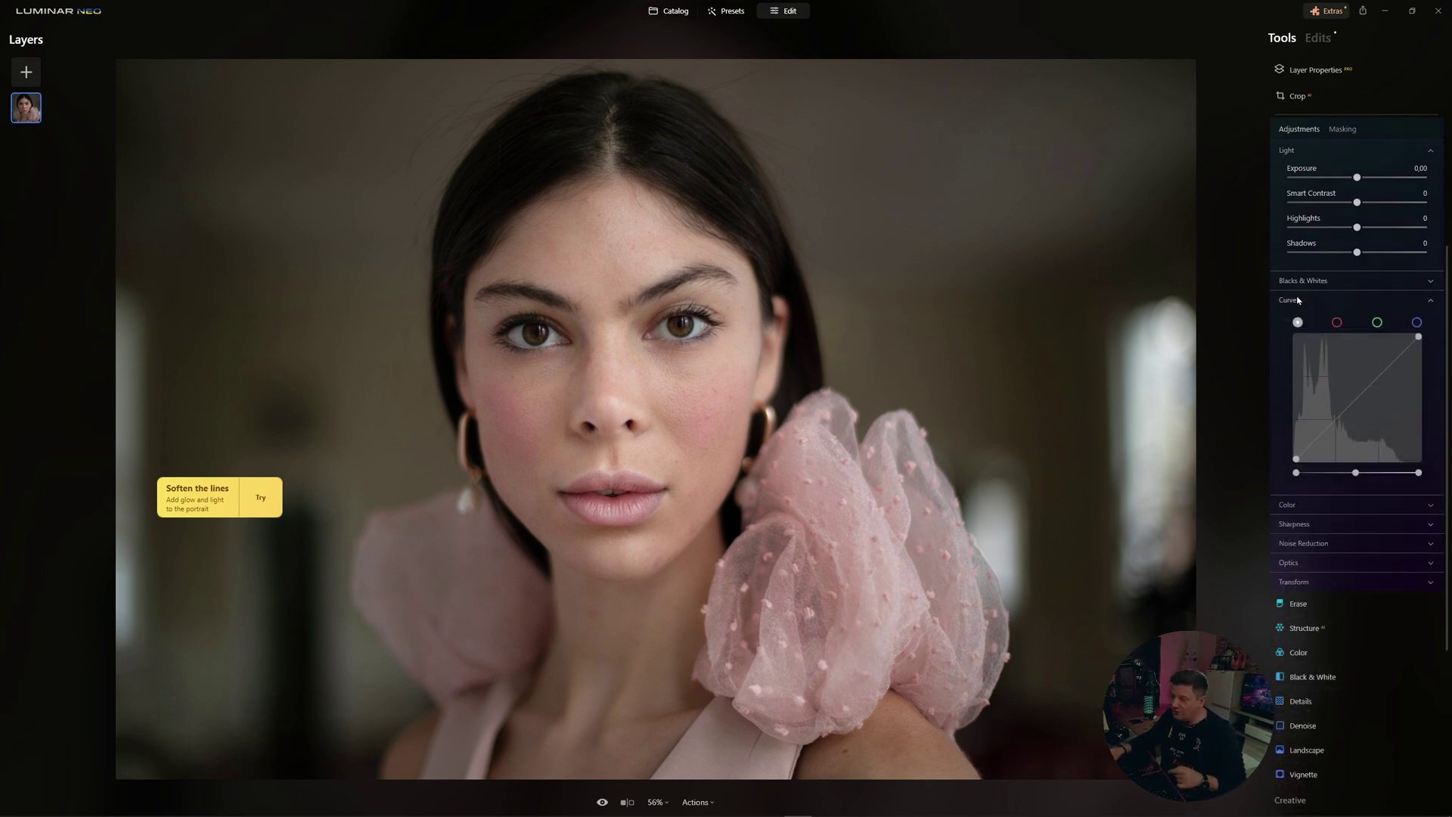
{"action": "left_click", "coordinate": [1299, 505]}
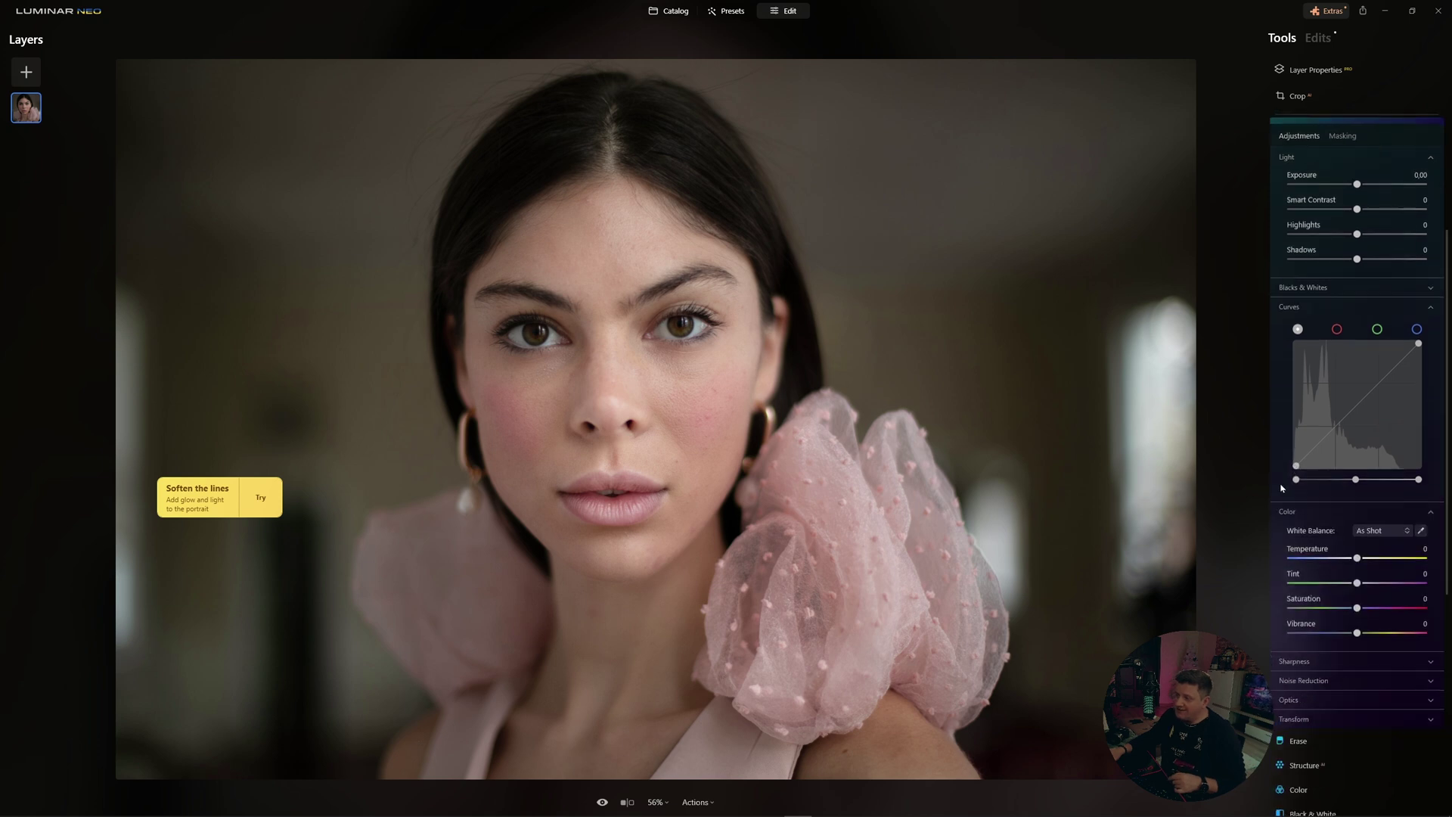
{"action": "scroll", "coordinate": [1281, 487], "scroll_direction": "down", "scroll_amount": 3}
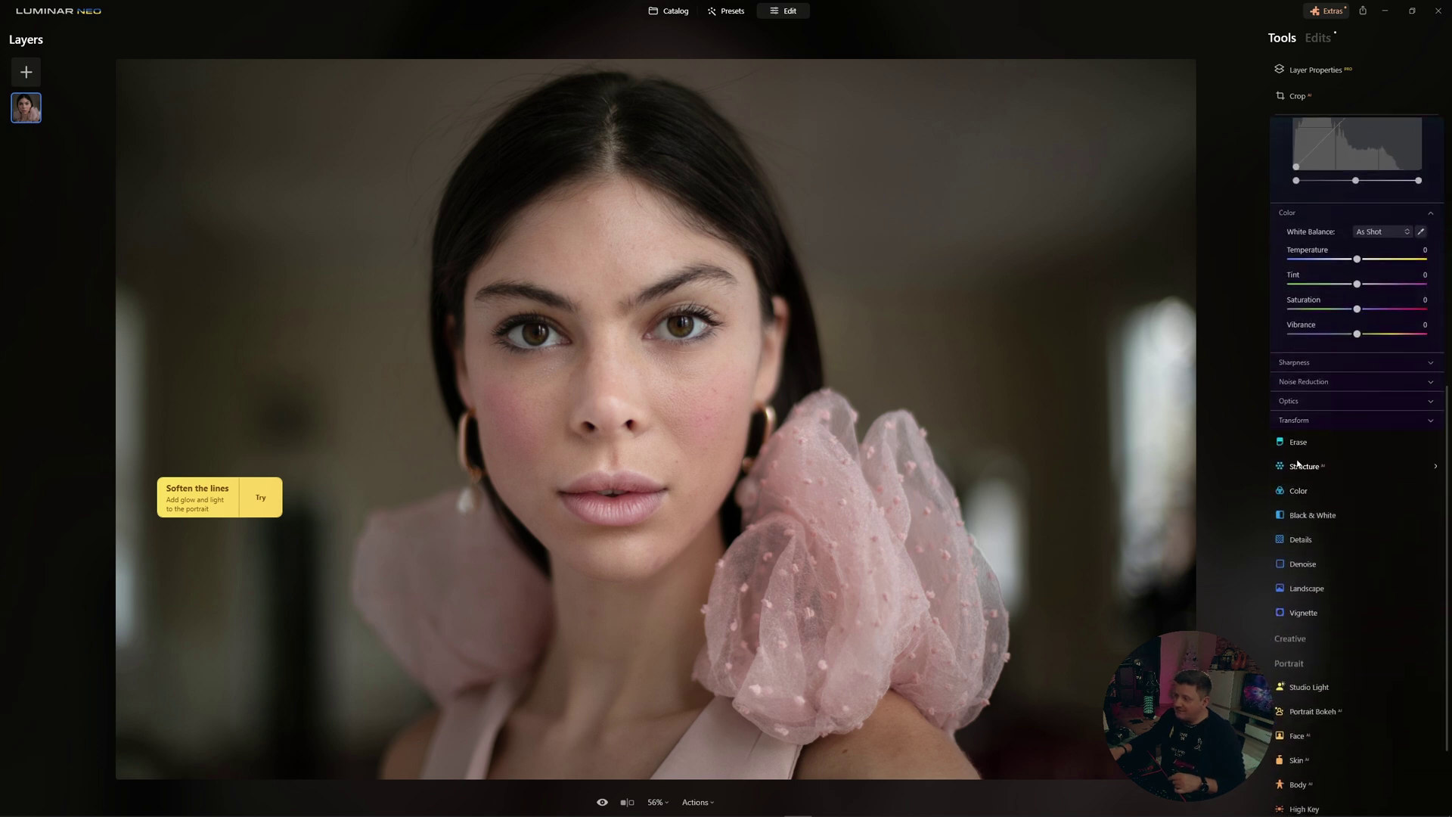
{"action": "left_click", "coordinate": [1294, 364]}
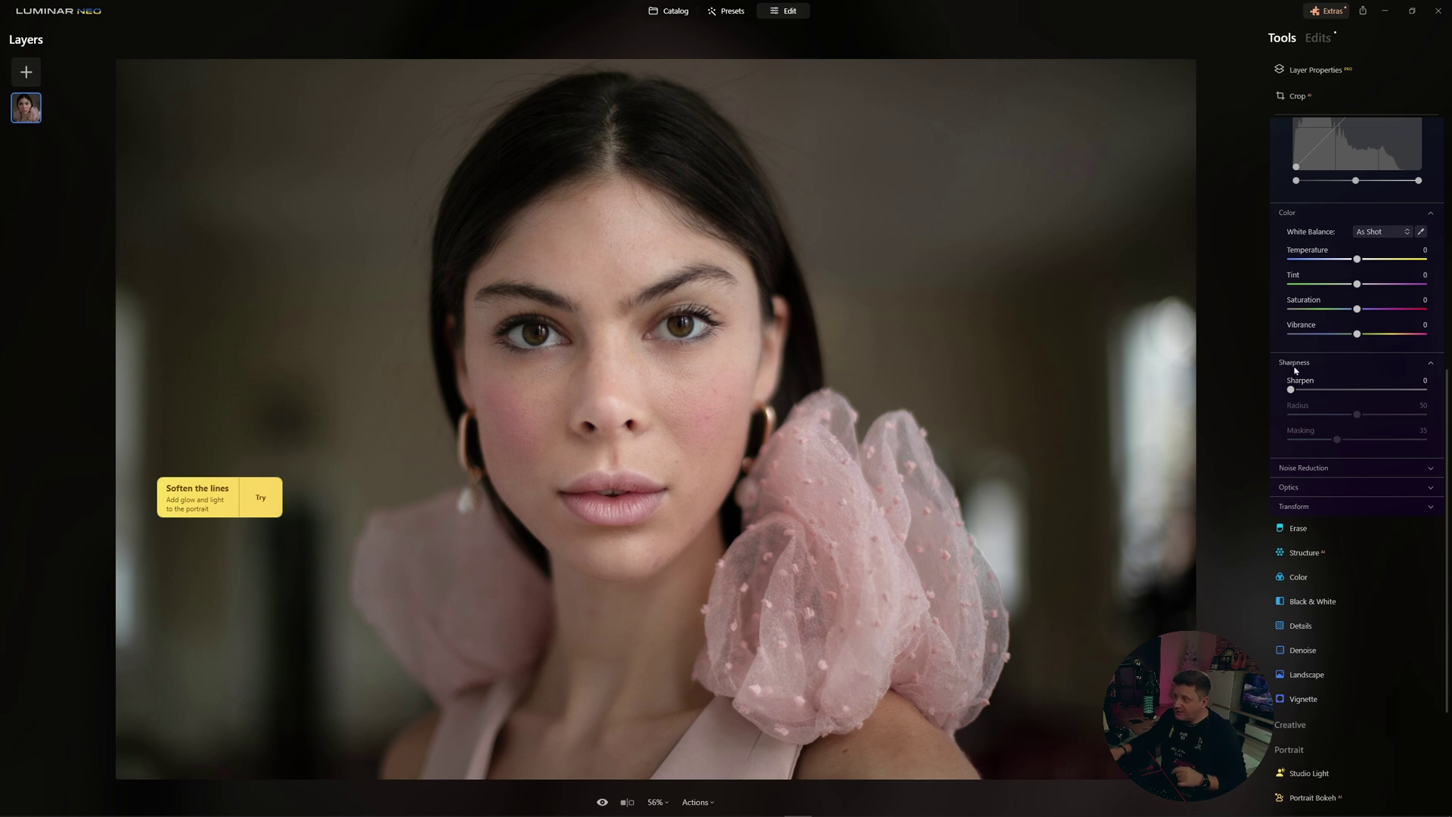
{"action": "left_click", "coordinate": [1302, 468]}
{"action": "scroll", "coordinate": [1301, 514], "scroll_direction": "down", "scroll_amount": 1}
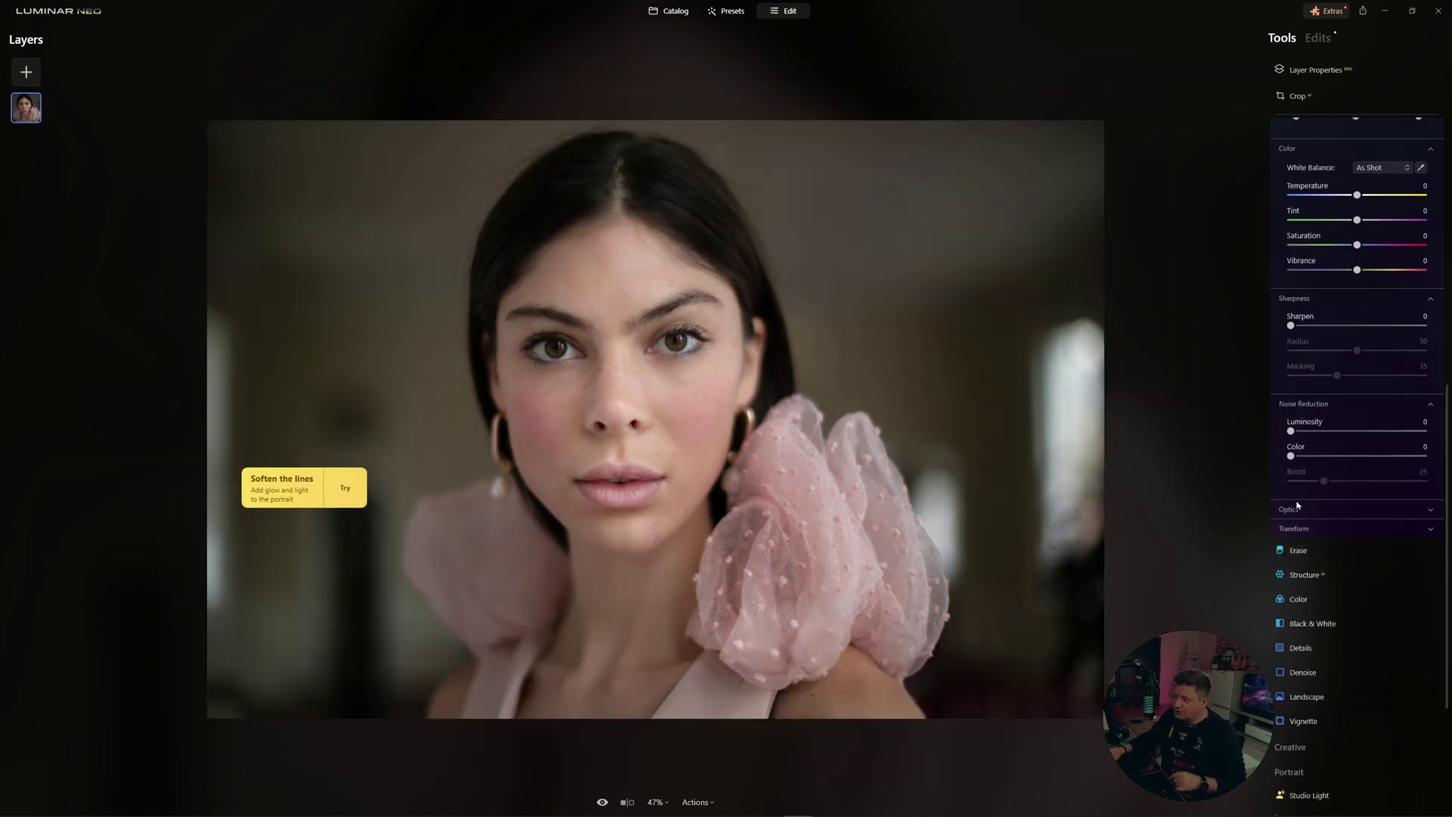
{"action": "left_click", "coordinate": [1289, 505]}
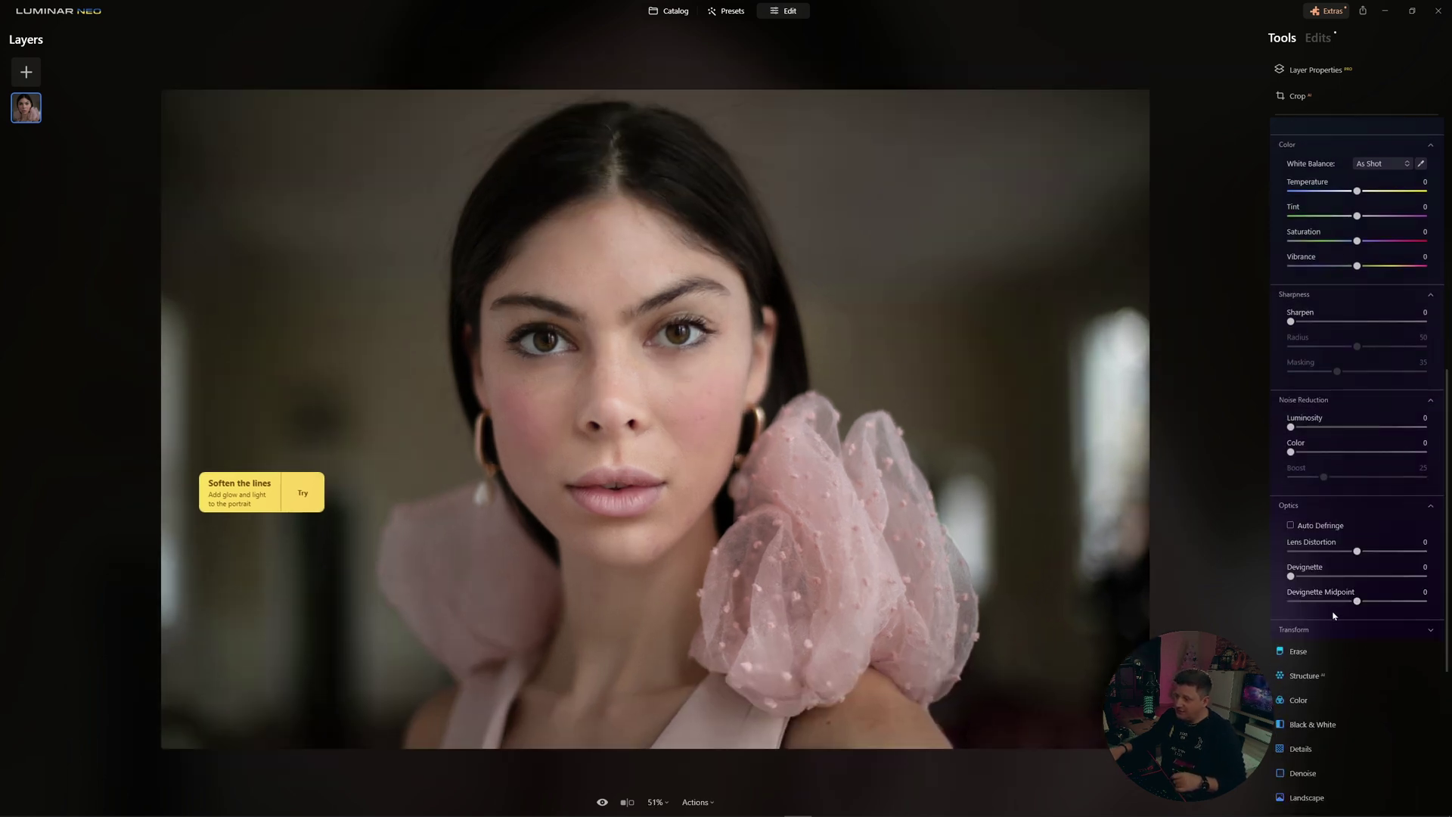
Look through Erase, Structure and Color, ending on the Face settings
{"action": "left_click", "coordinate": [1299, 652]}
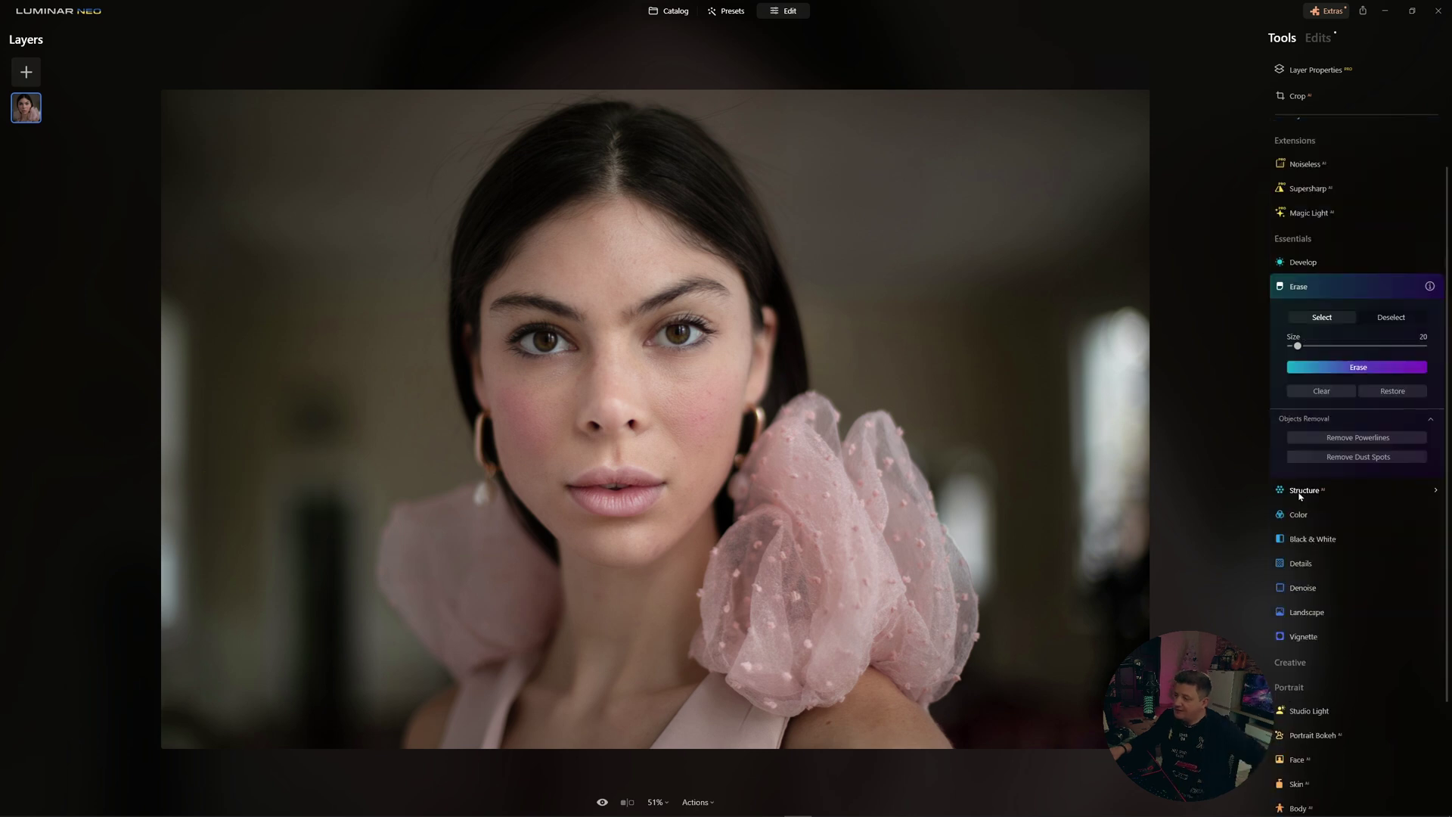
{"action": "left_click", "coordinate": [1304, 491]}
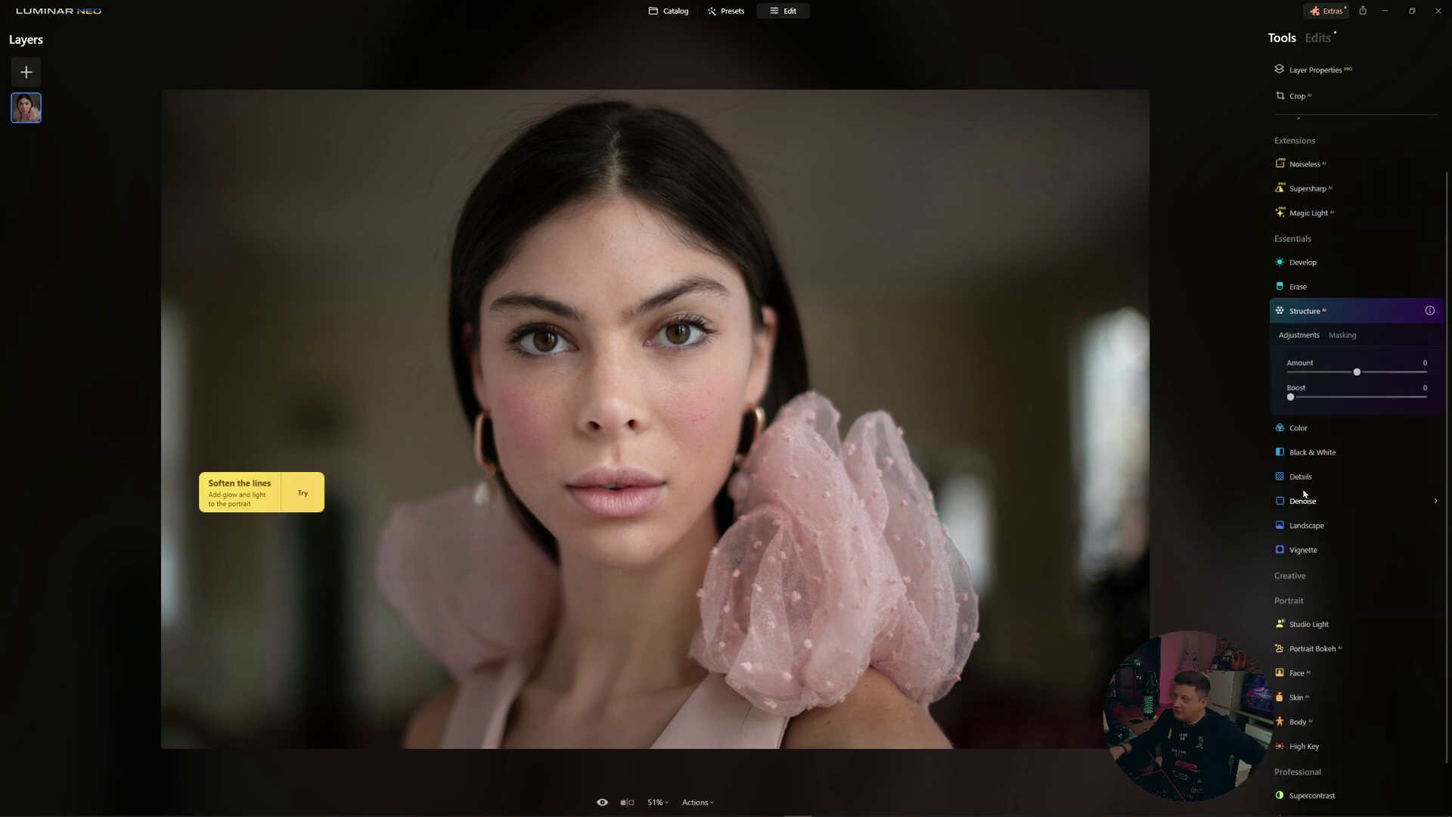
{"action": "left_click", "coordinate": [1298, 429]}
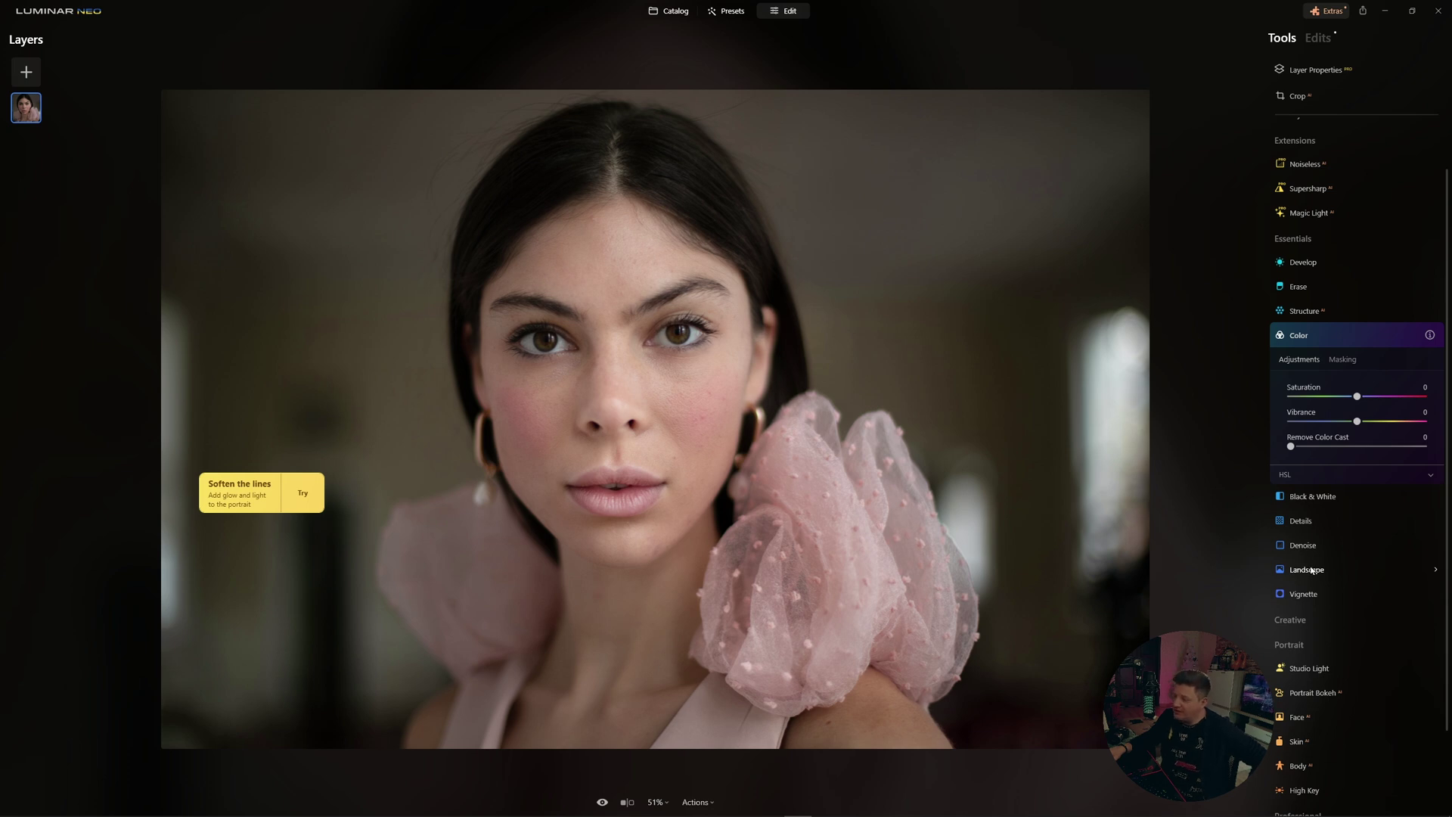
{"action": "scroll", "coordinate": [1312, 575], "scroll_direction": "down", "scroll_amount": 1}
{"action": "scroll", "coordinate": [1312, 590], "scroll_direction": "down", "scroll_amount": 2}
{"action": "left_click", "coordinate": [1298, 609]}
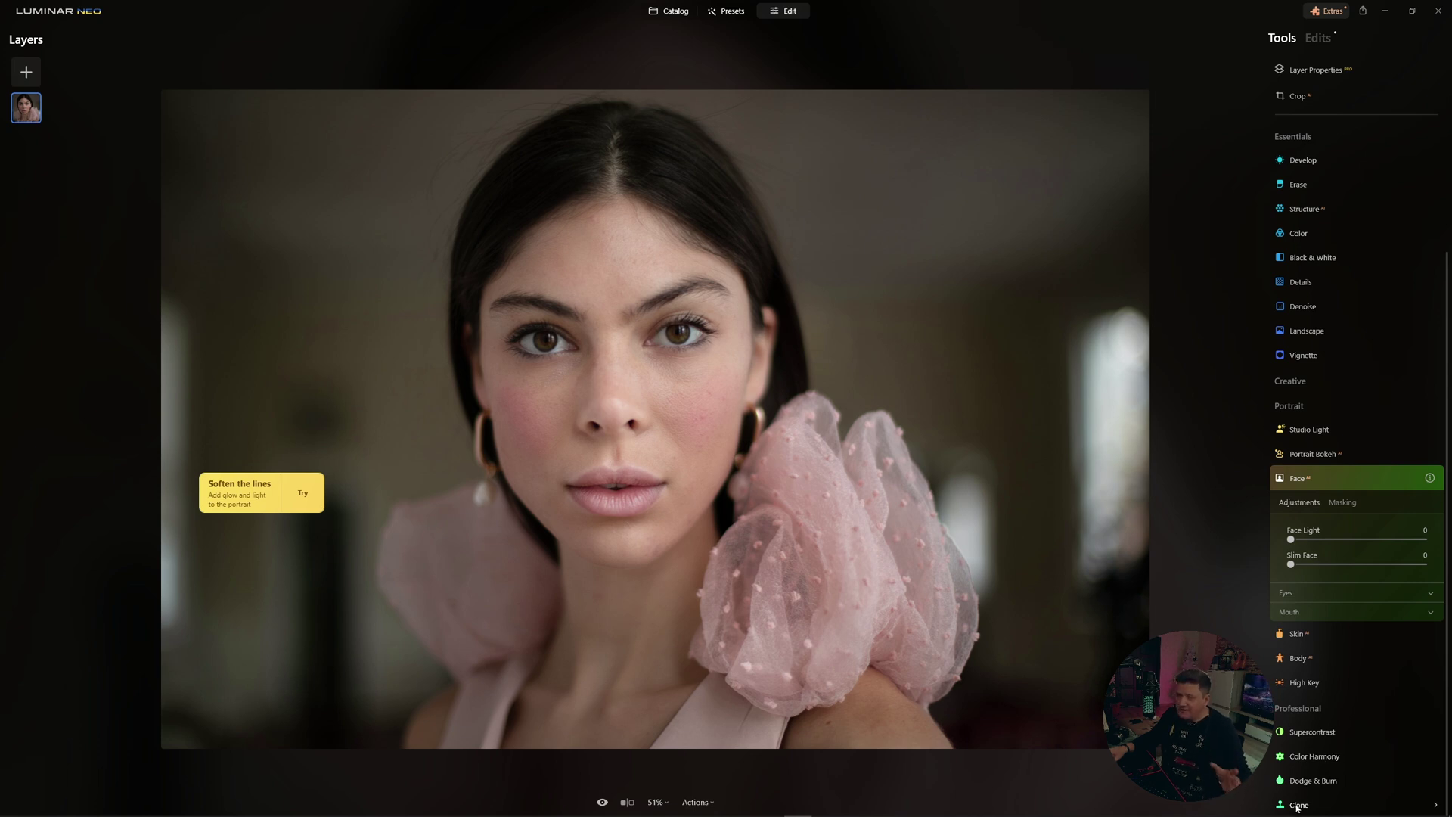
{"action": "left_click", "coordinate": [603, 803]}
{"action": "left_click", "coordinate": [603, 804]}
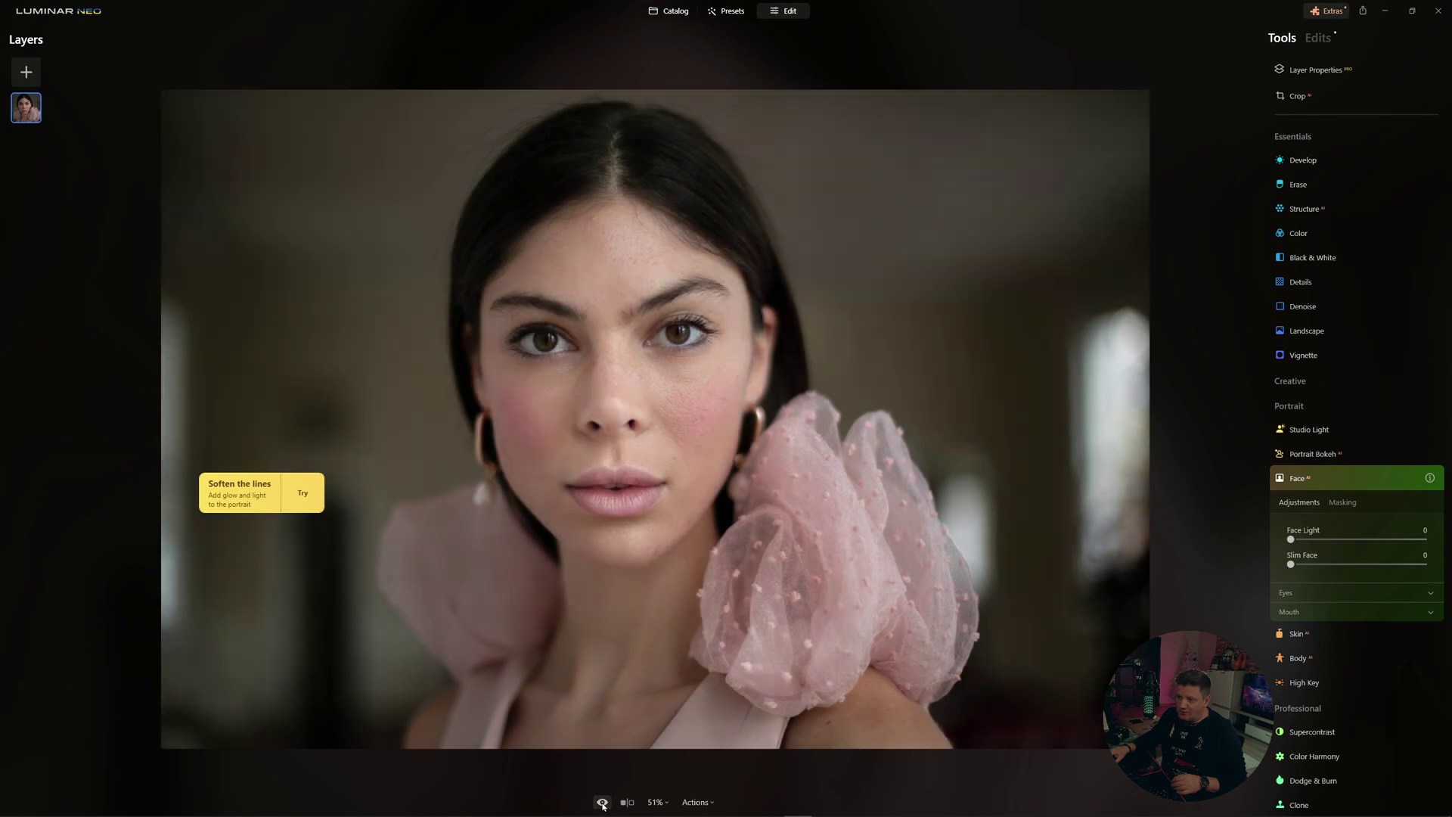
{"action": "left_click", "coordinate": [627, 804]}
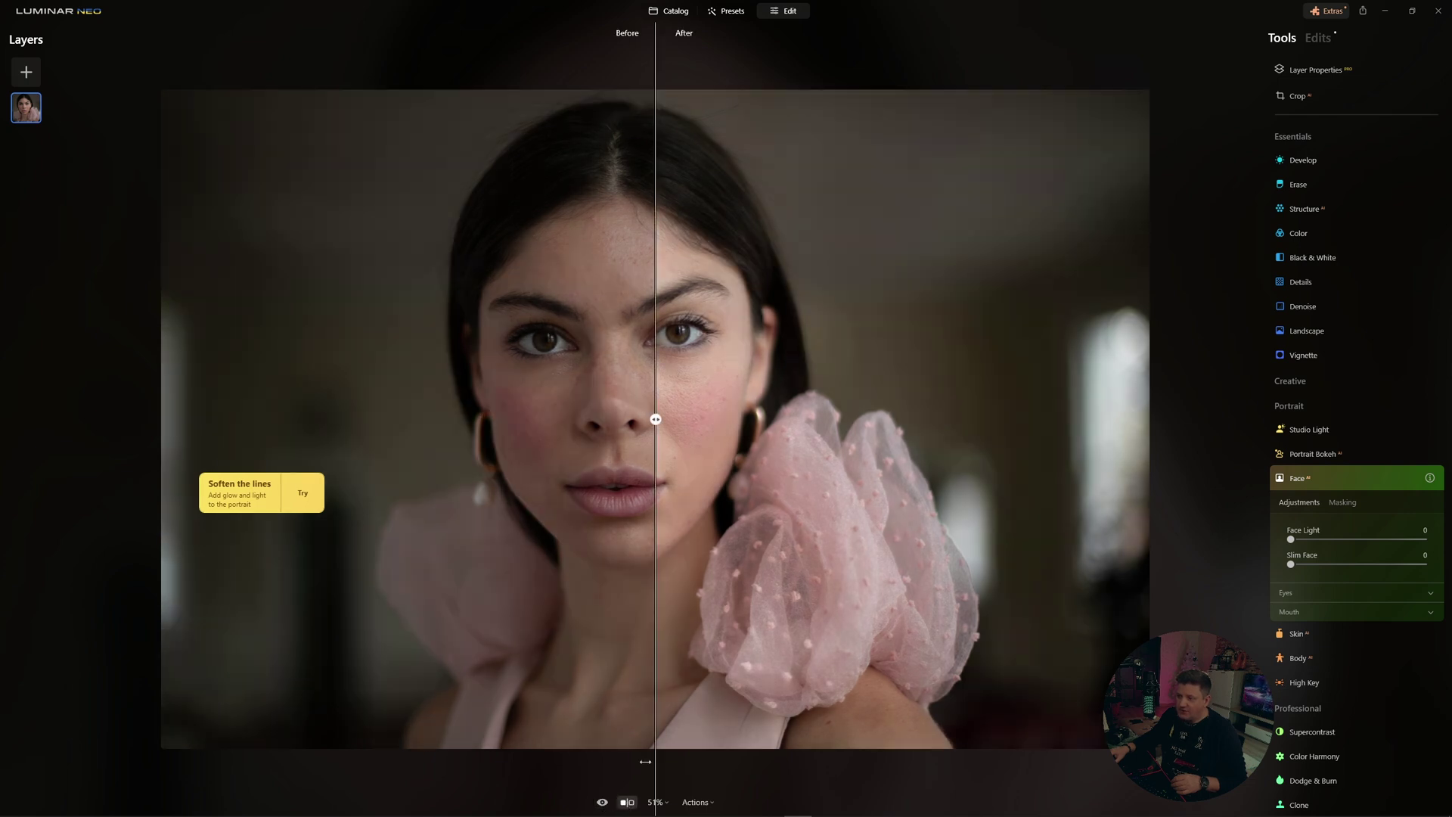
{"action": "mouse_move", "coordinate": [648, 420]}
{"action": "left_mouse_down"}
{"action": "mouse_move", "coordinate": [875, 421]}
{"action": "mouse_move", "coordinate": [477, 420]}
{"action": "mouse_move", "coordinate": [912, 427]}
{"action": "mouse_move", "coordinate": [409, 421]}
{"action": "left_mouse_up"}
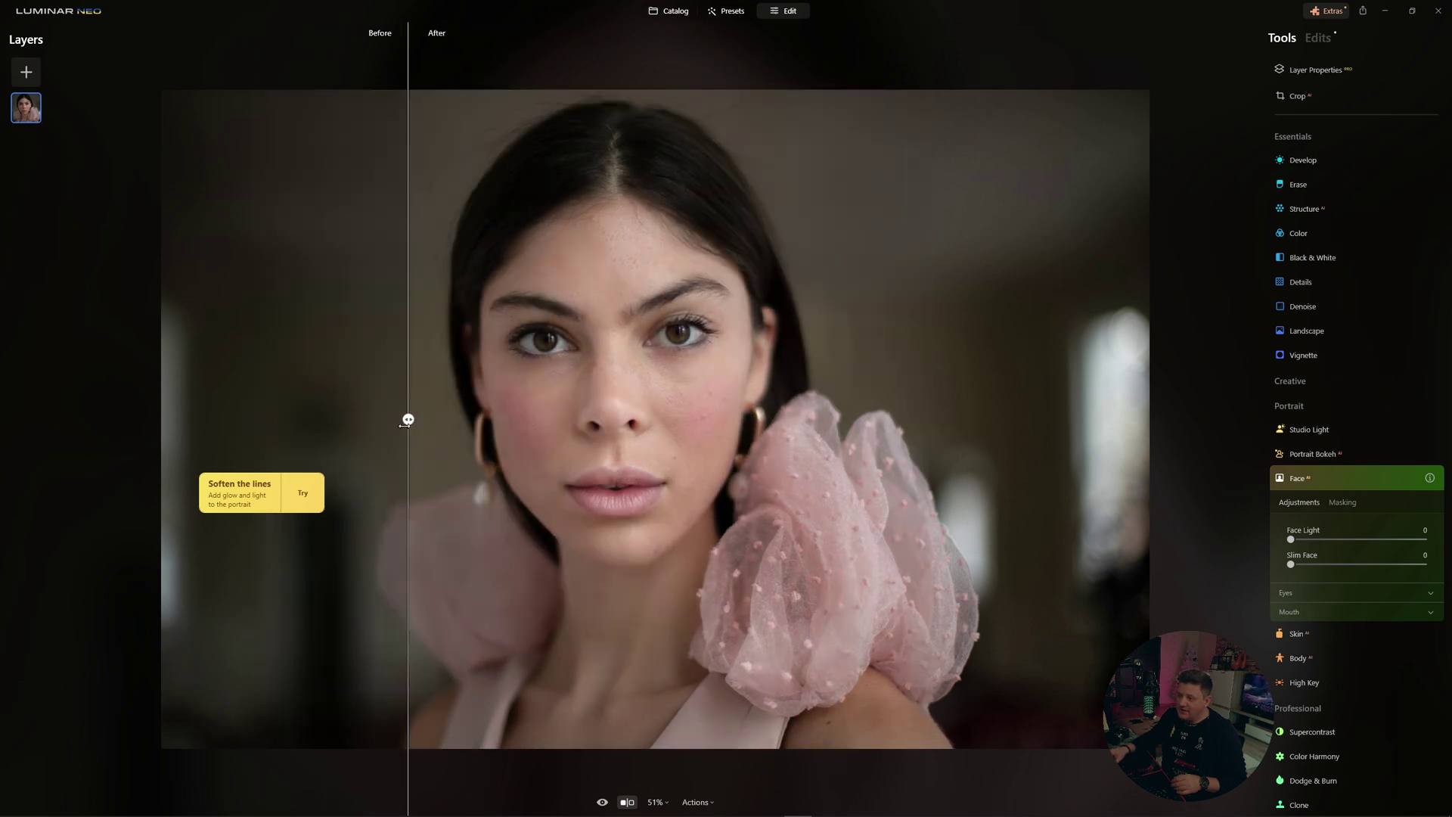
{"action": "left_click", "coordinate": [714, 808]}
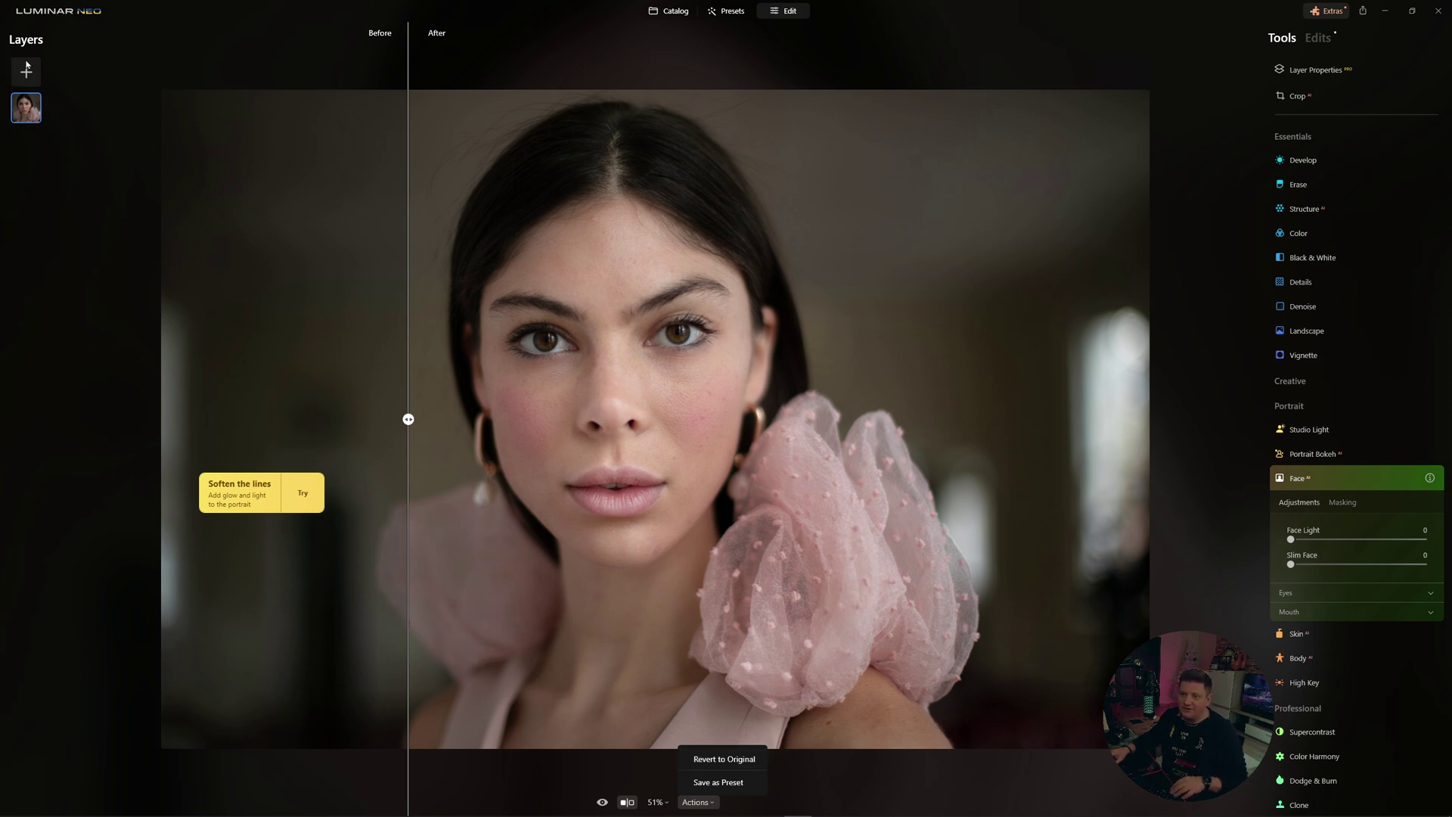
{"action": "left_click", "coordinate": [34, 97]}
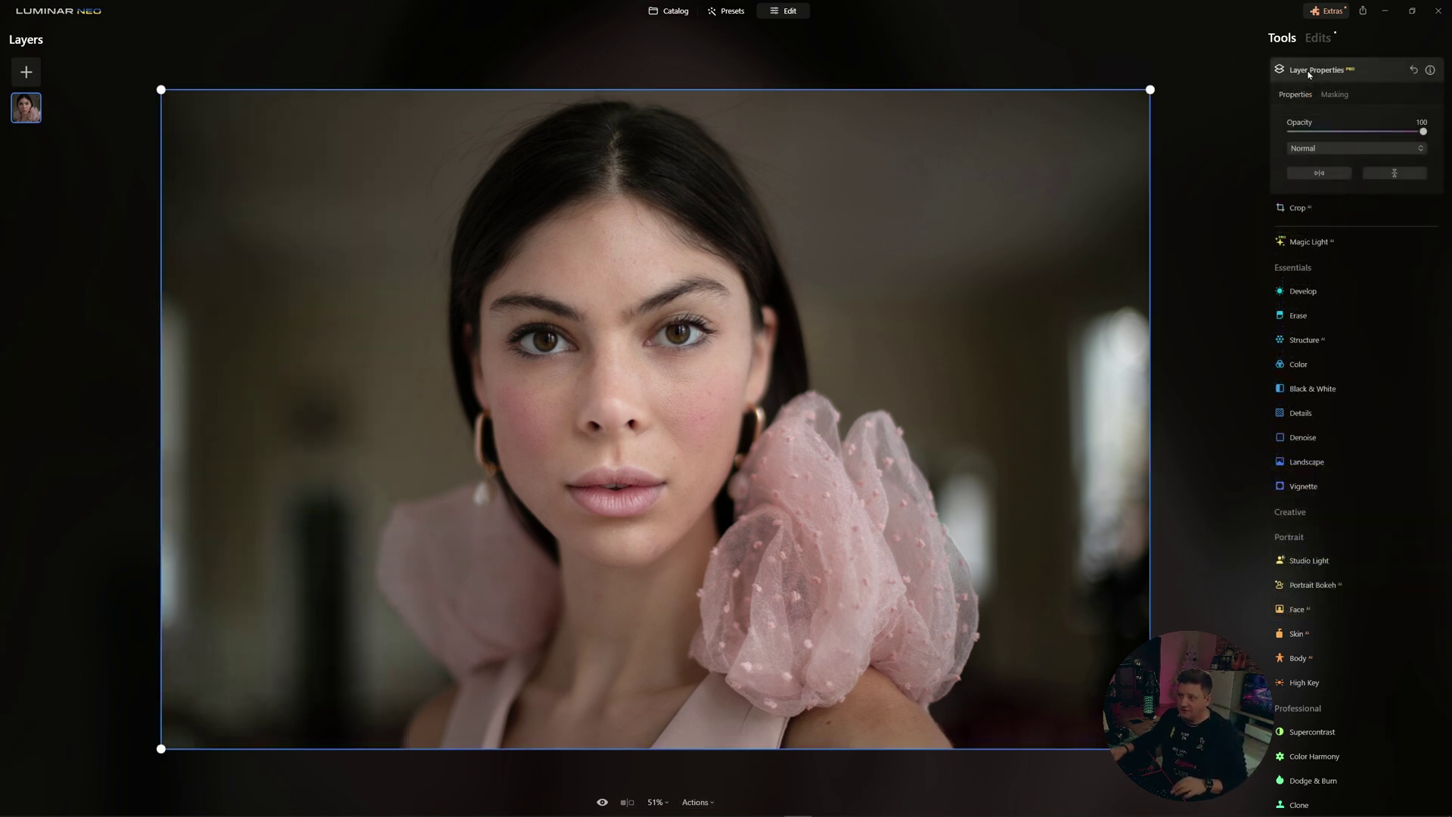
{"action": "left_click", "coordinate": [1310, 71]}
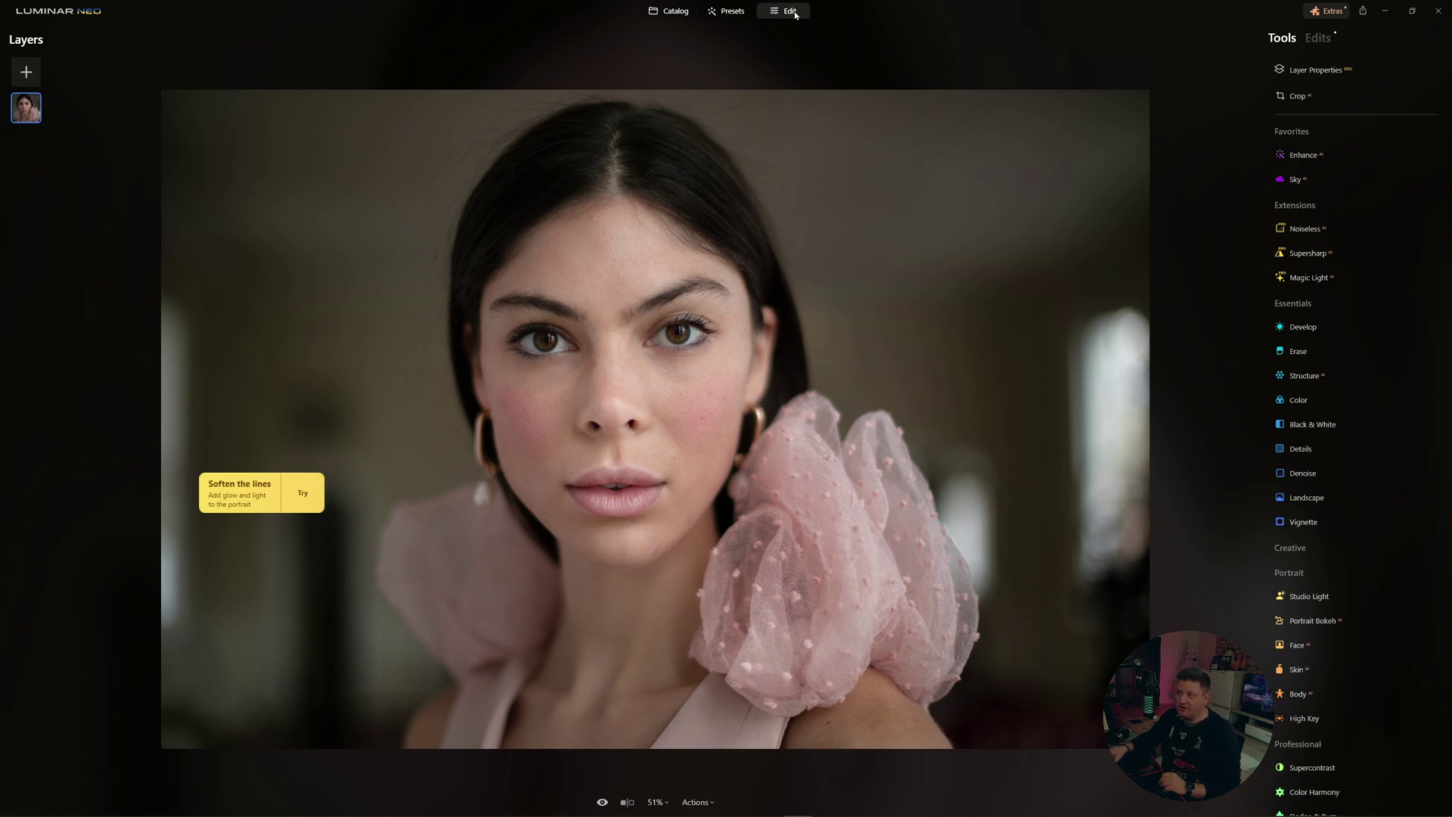
Return from the Presets view to the catalog's Tutorial Photos grid
{"action": "left_click", "coordinate": [723, 13]}
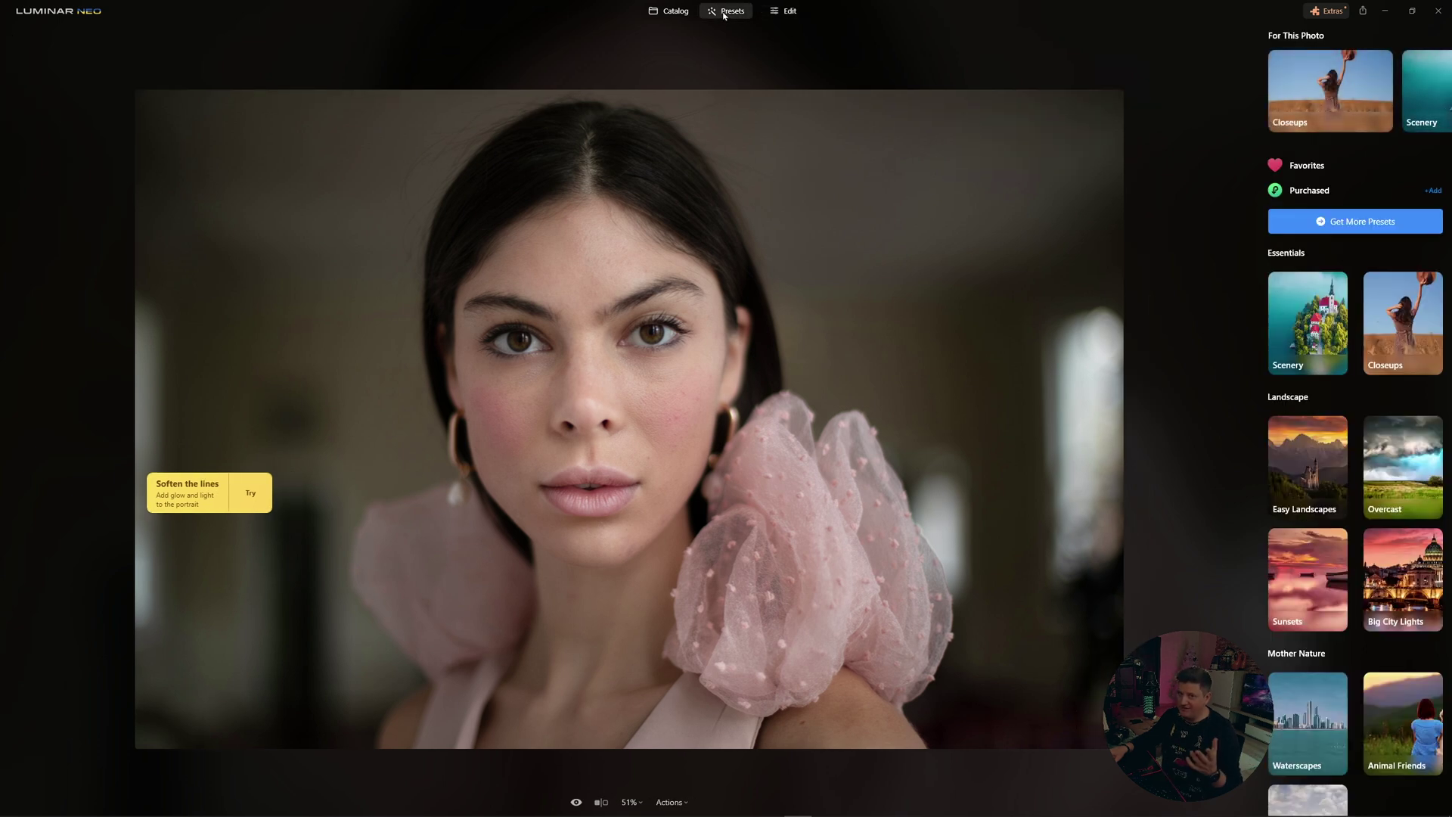
{"action": "left_click", "coordinate": [667, 13]}
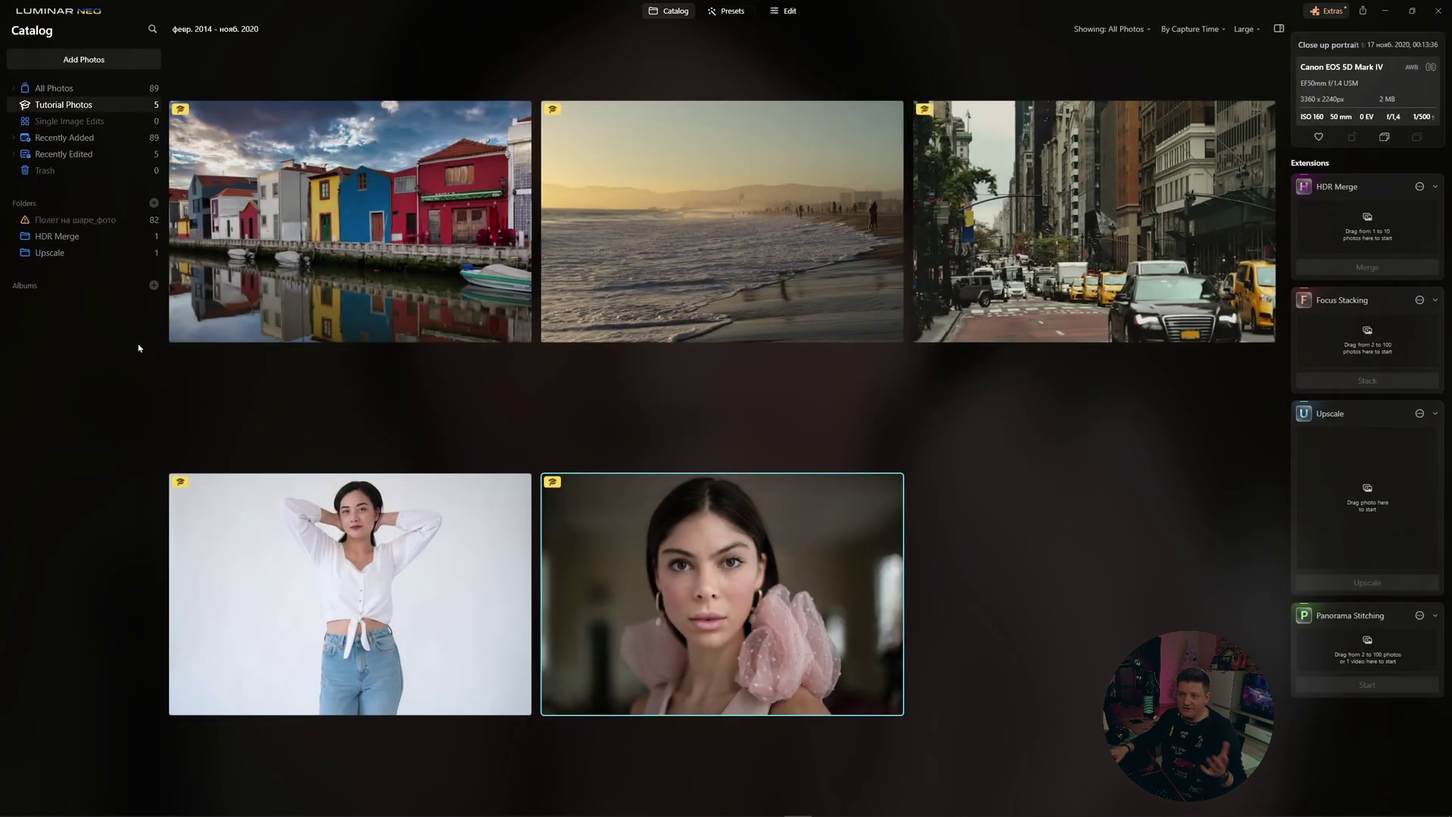